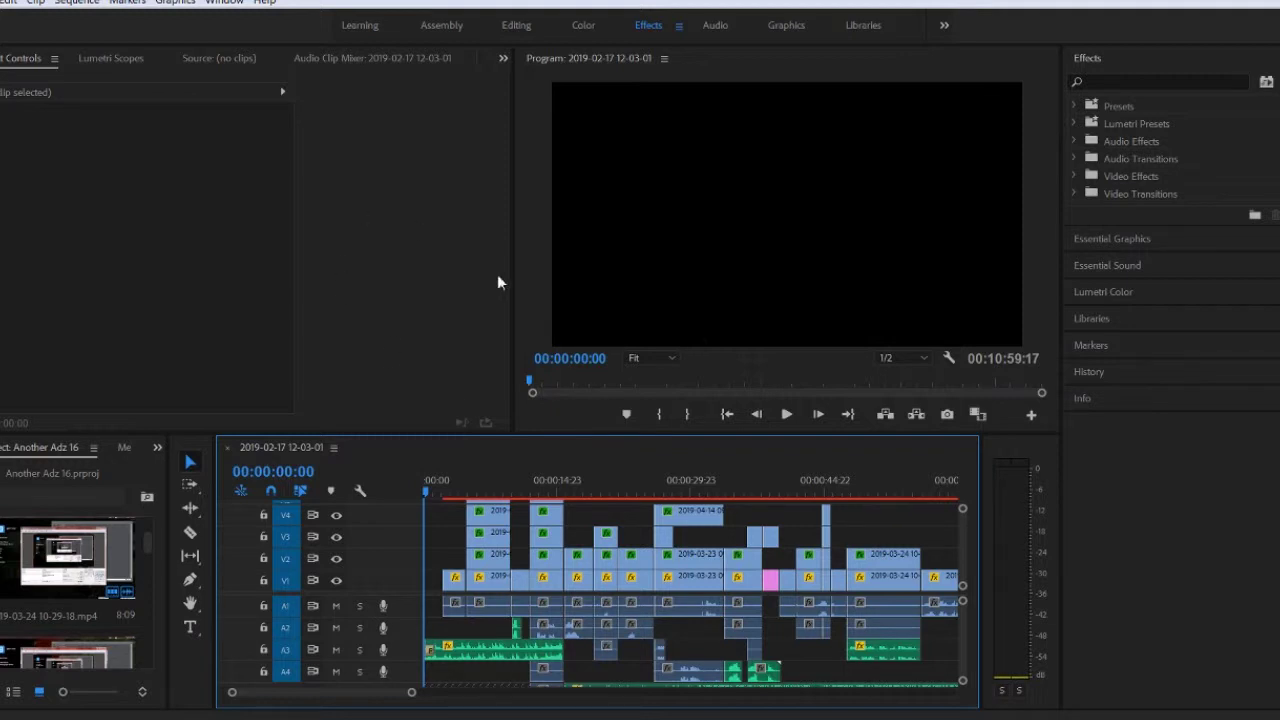
Move the playhead to 00:00:06:07, over the first stack of layered clips.
mouse_move(374, 693)
left_mouse_down()
mouse_move(490, 683)
mouse_move(537, 694)
mouse_move(375, 700)
left_mouse_up()
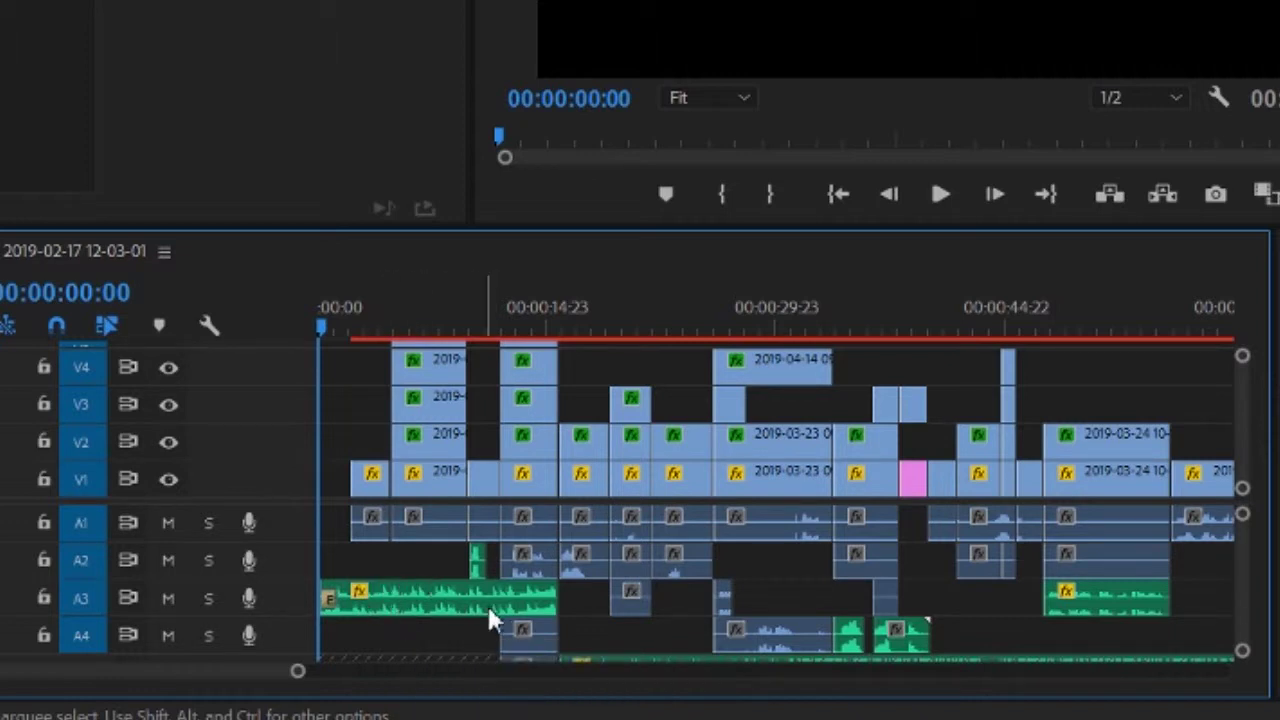
left_click_drag(319, 328, 334, 329)
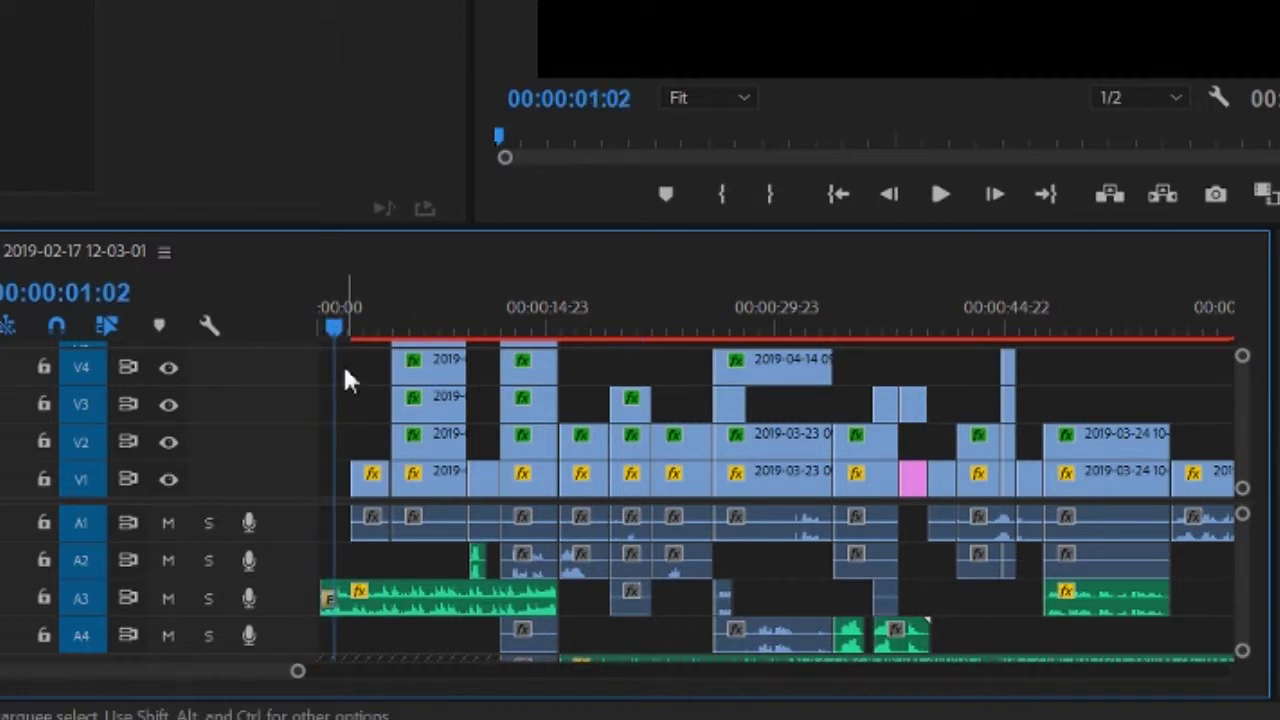
left_click_drag(332, 327, 411, 337)
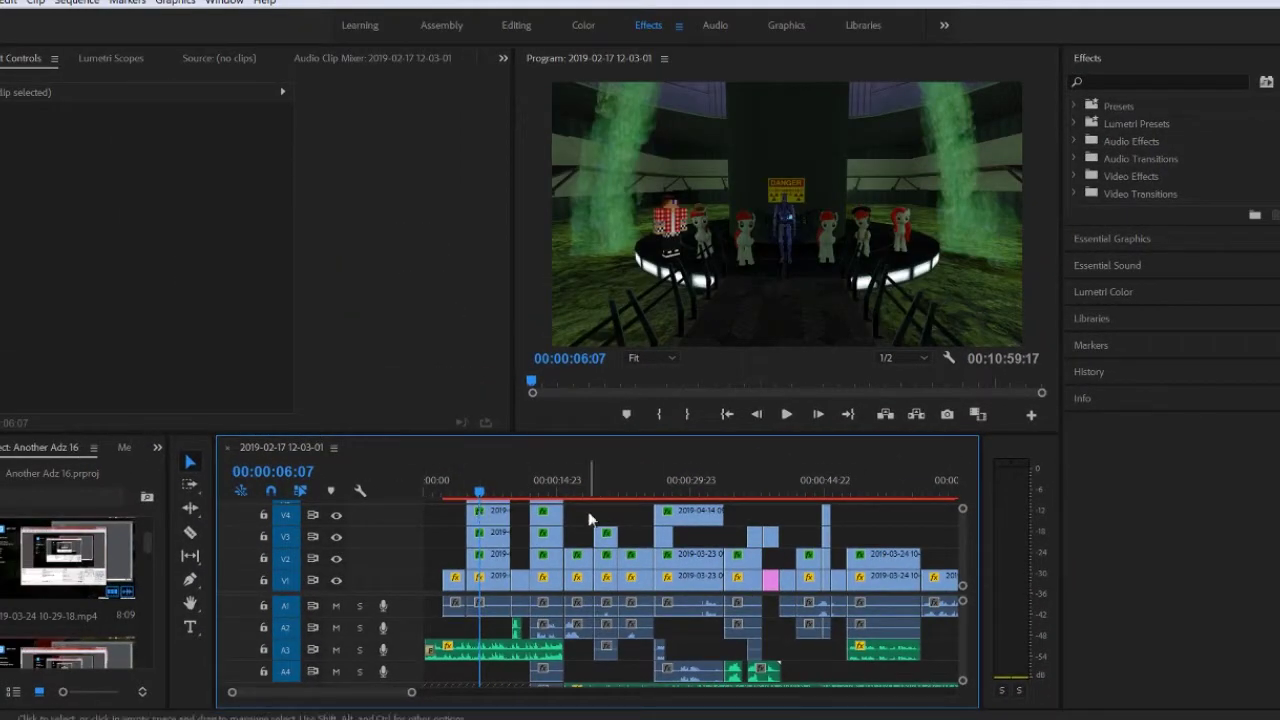
Hide the output of video tracks V1 to V4 to isolate the clips on the higher tracks.
left_click(337, 538)
left_click(336, 516)
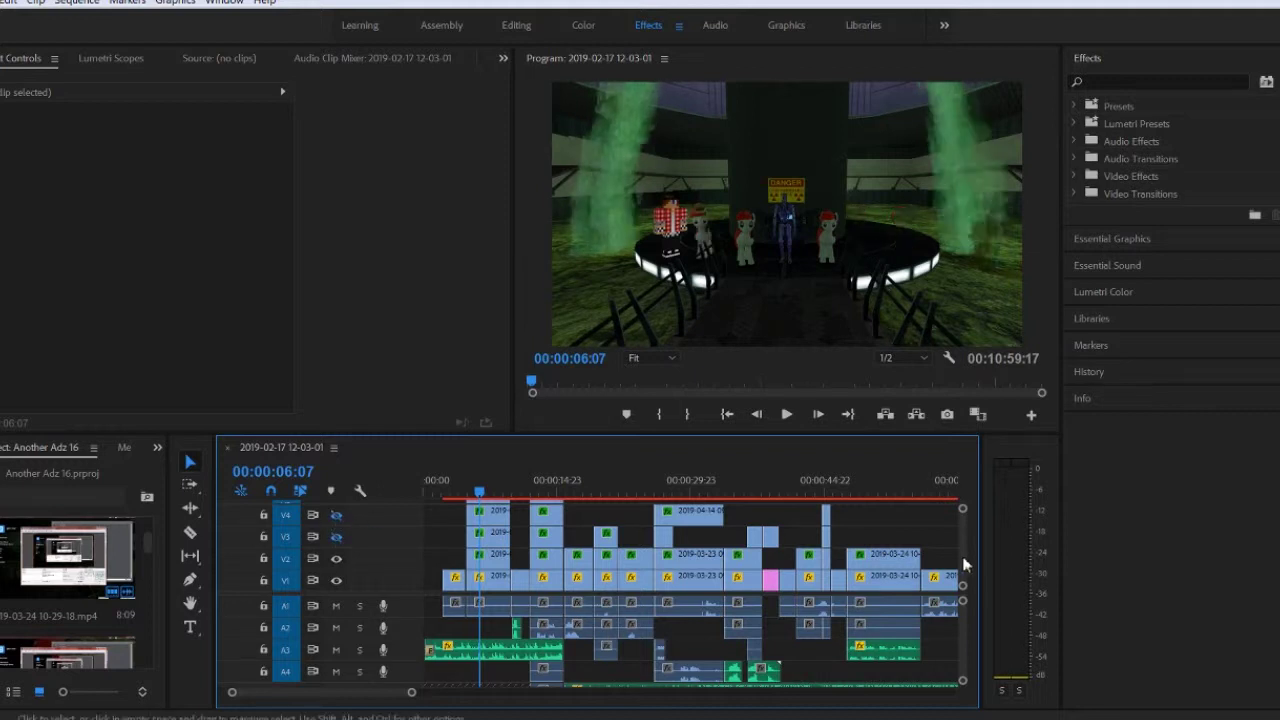
left_click(336, 580)
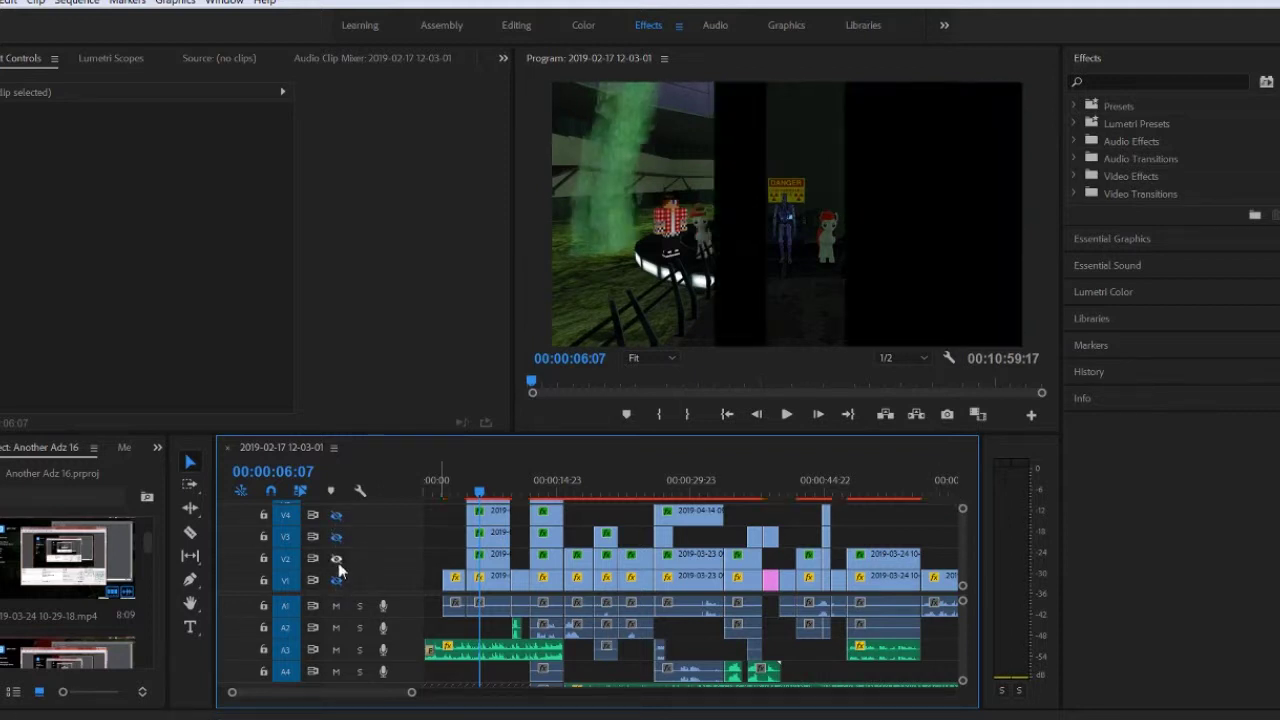
left_click(336, 558)
Switch the output of tracks V7 and V6 off and back on to compare their layers.
scroll(965, 545, "up", 3)
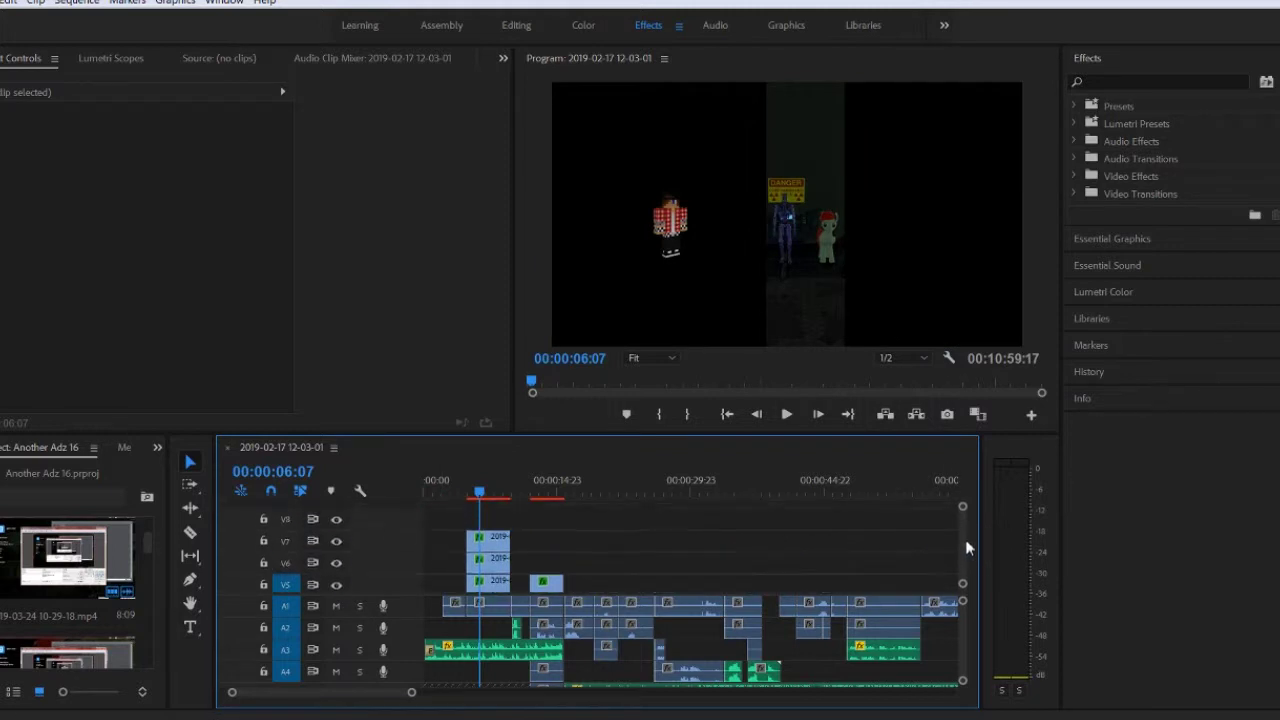
left_click(337, 541)
left_click(337, 543)
left_click(337, 563)
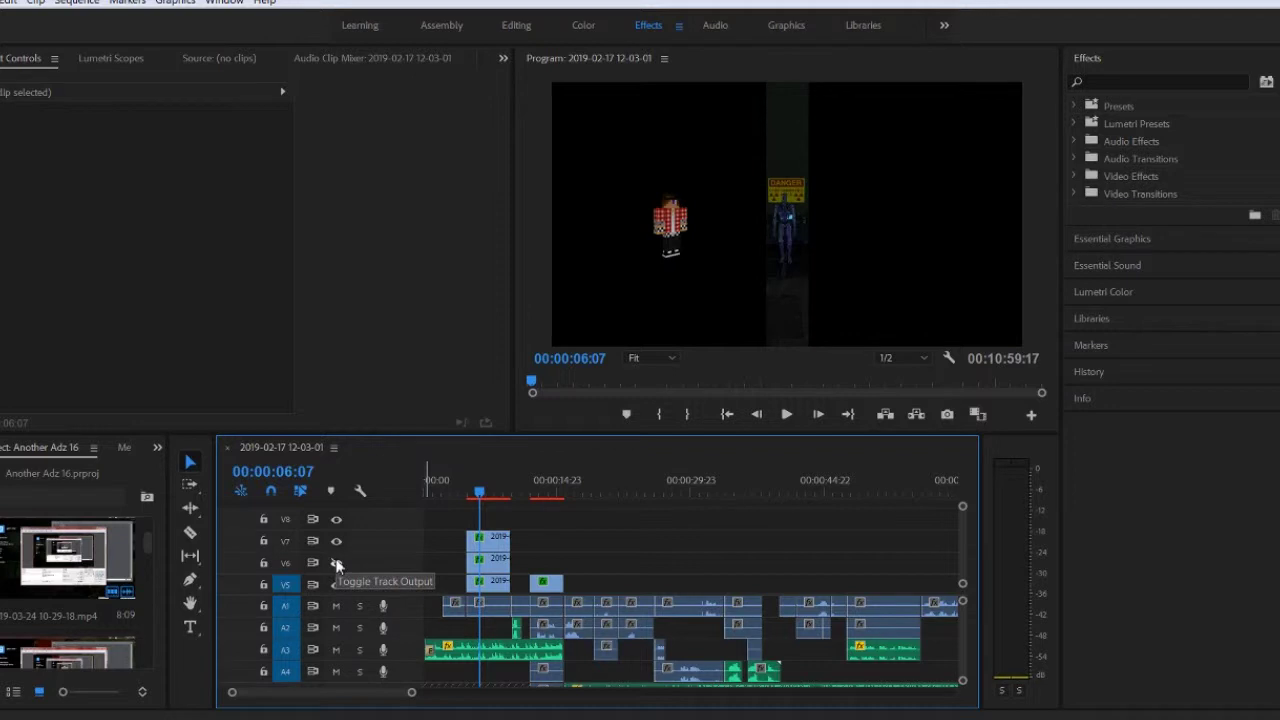
left_click(337, 564)
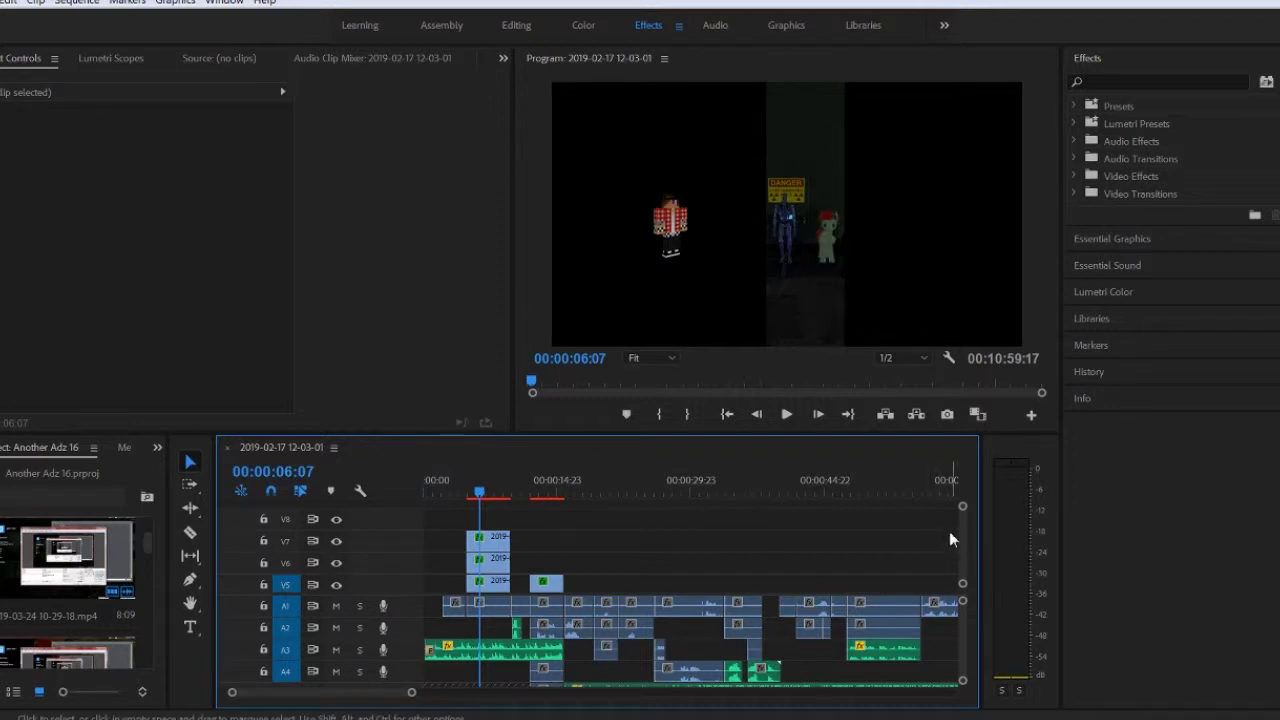
Turn the output of video tracks V4, V3, V2 and V1 back on.
scroll(955, 535, "down", 4)
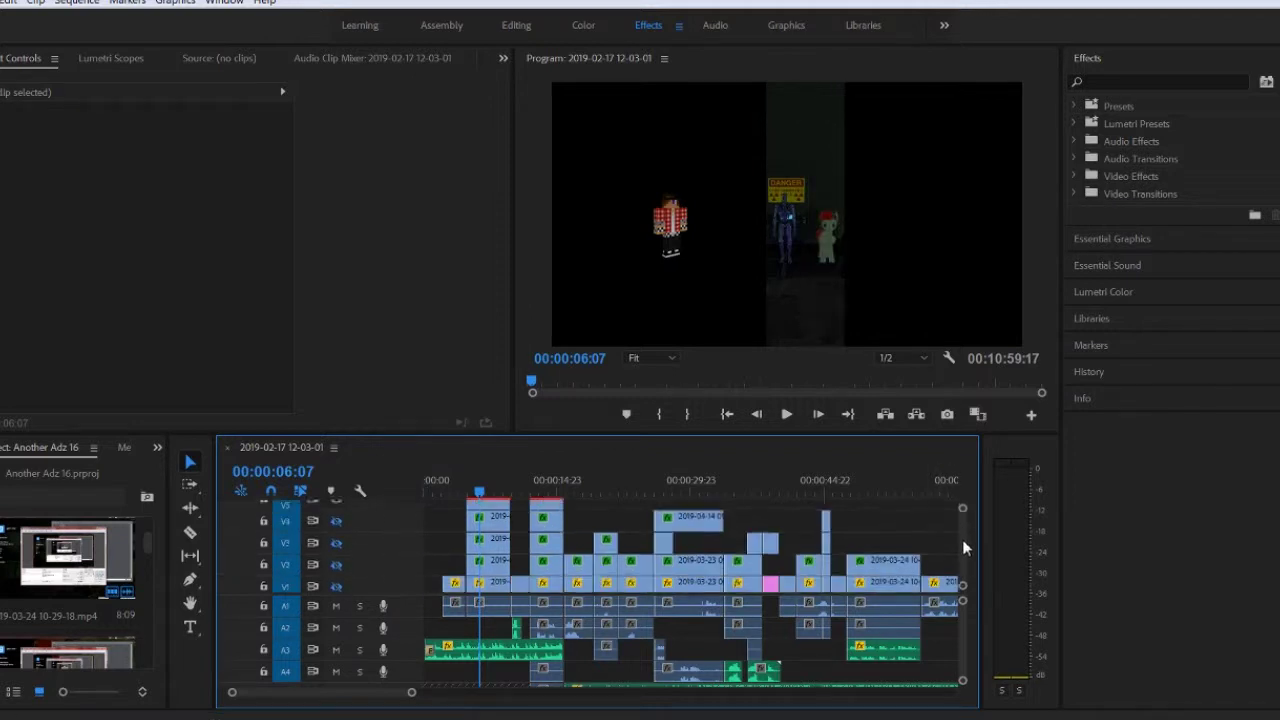
left_click(337, 515)
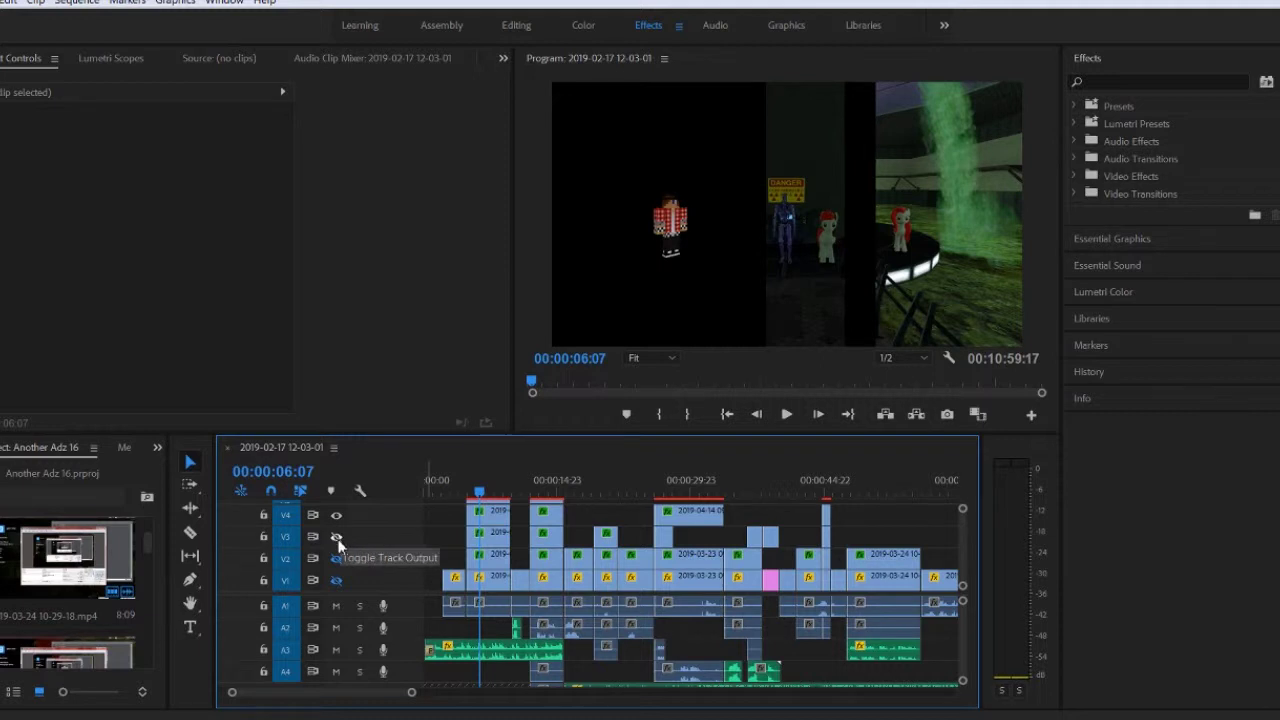
left_click(337, 538)
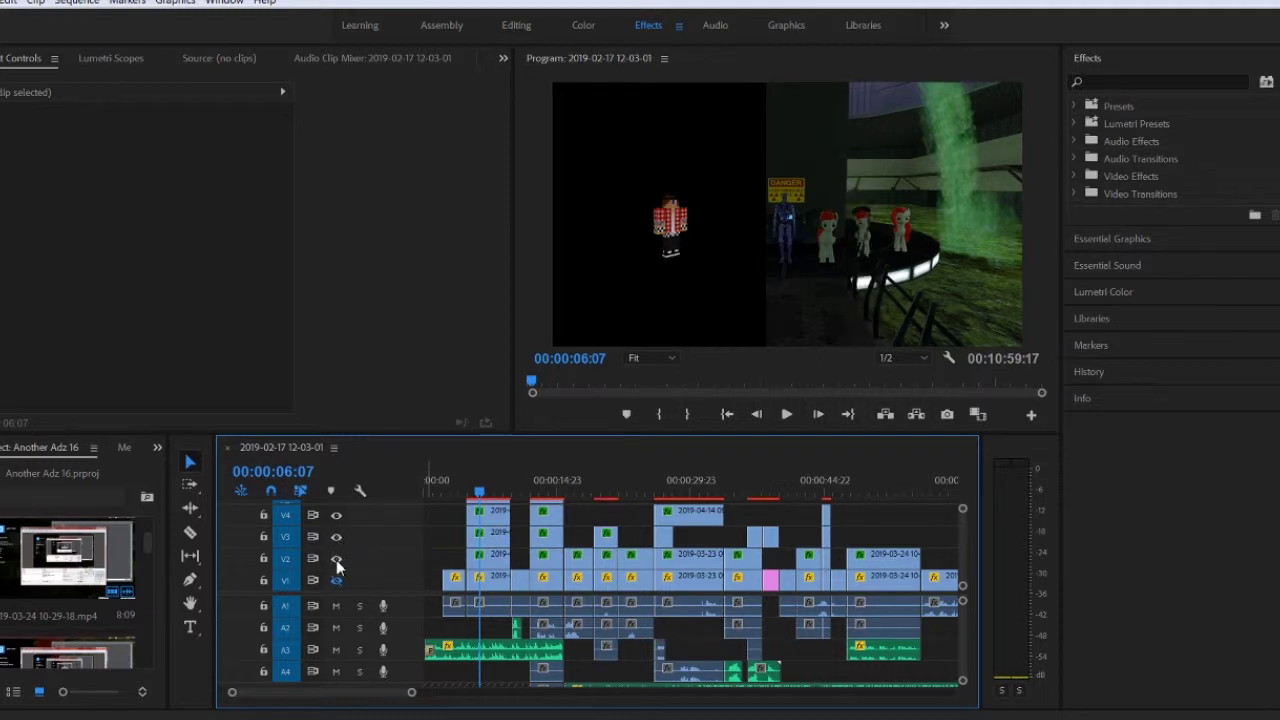
left_click(337, 558)
left_click(337, 581)
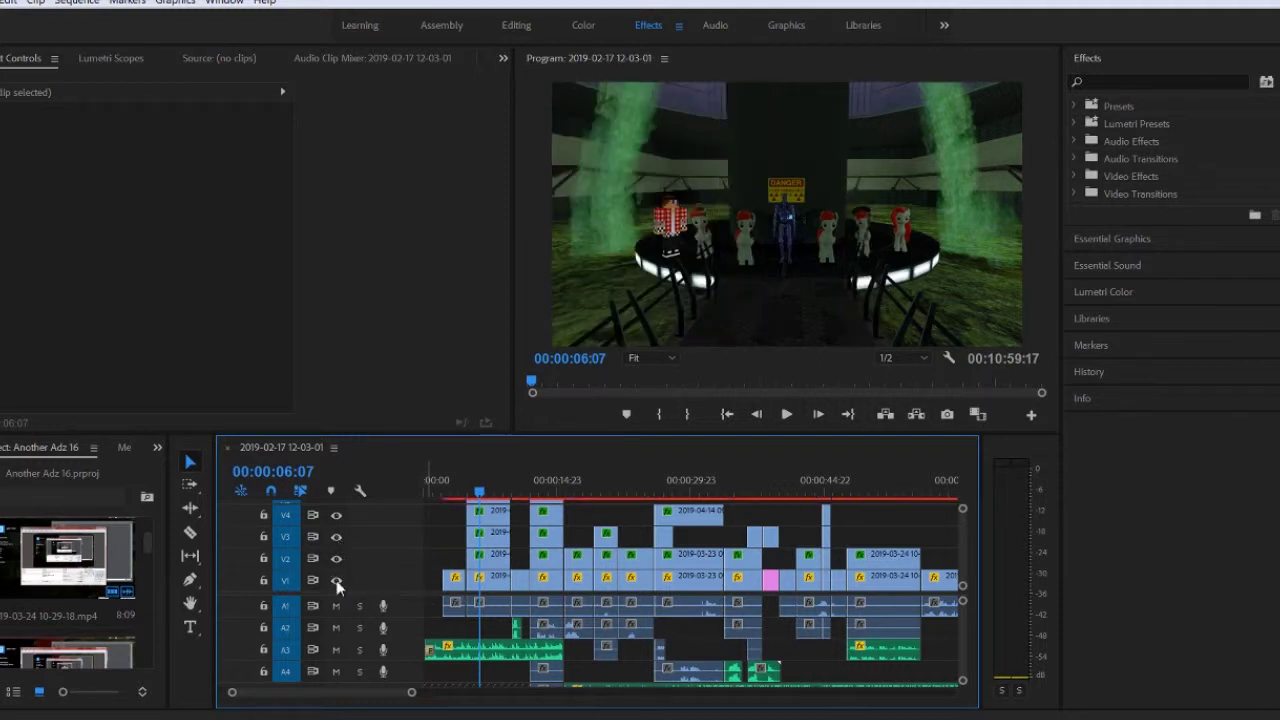
Move the playhead to 00:00:14:10 and hide the output of video tracks V1 to V4.
left_click(555, 493)
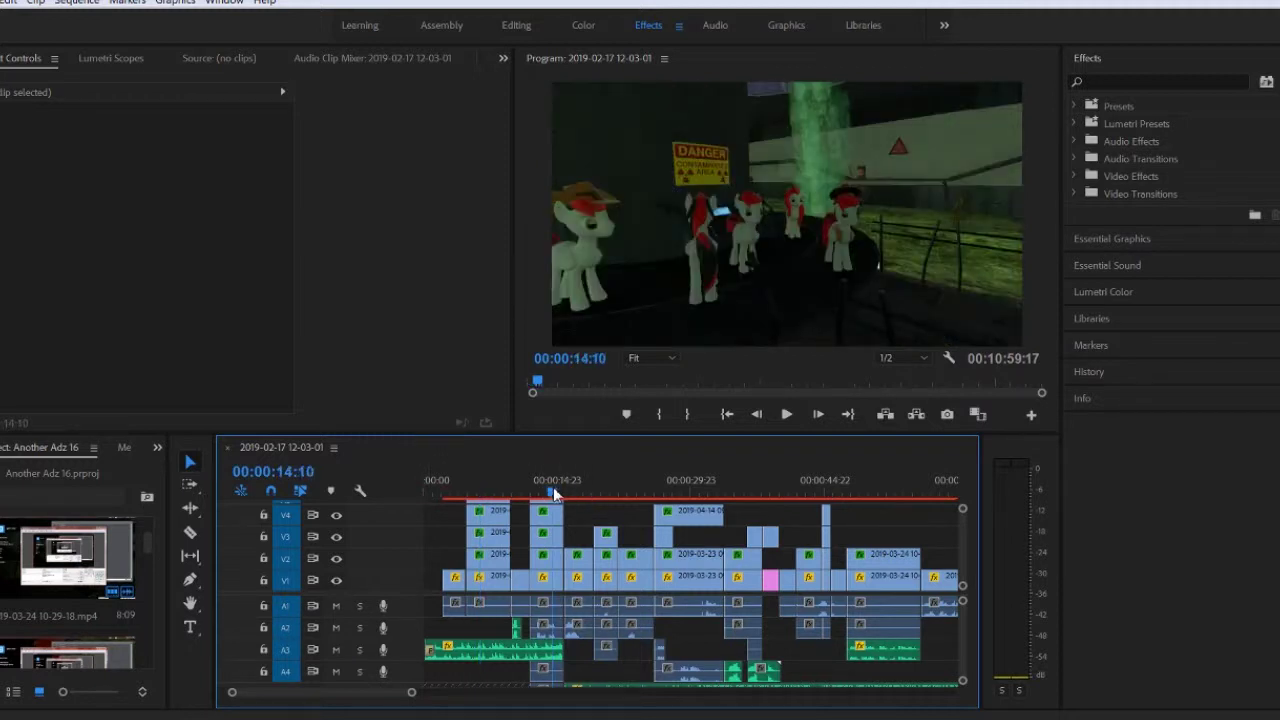
left_click(336, 580)
left_click(336, 539)
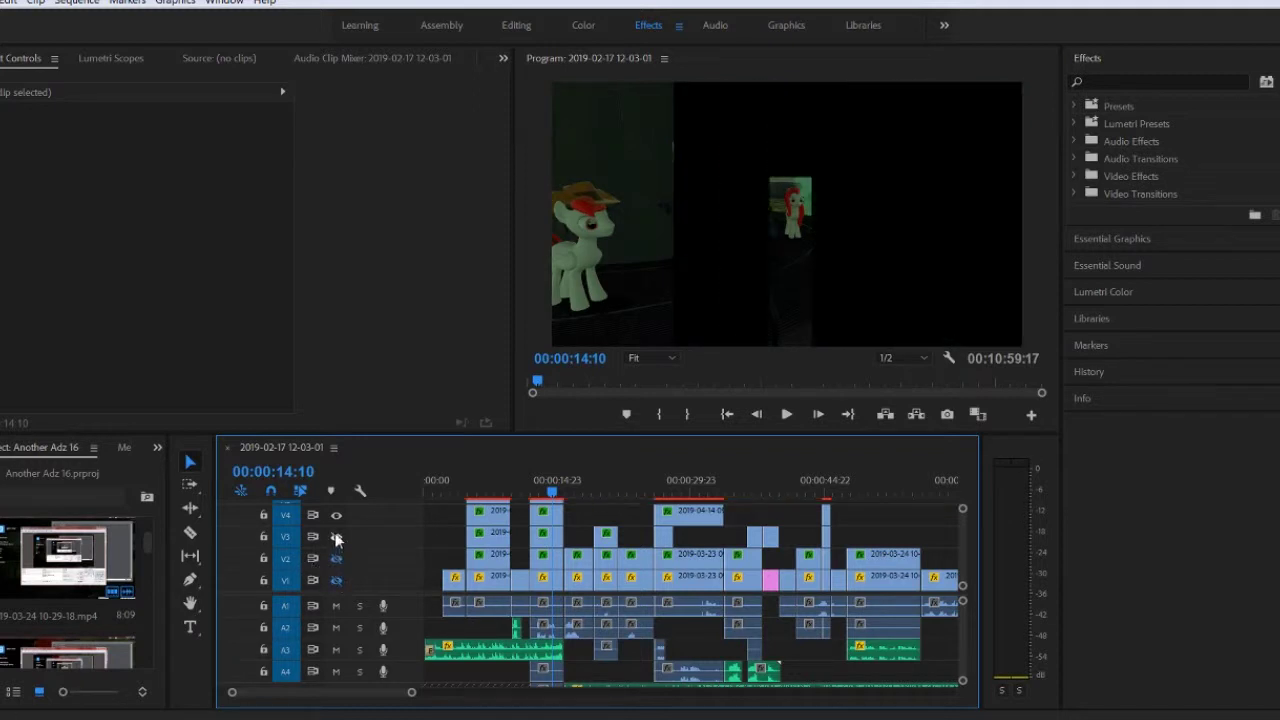
left_click(337, 516)
Restore the output of tracks V4 down to V1 for the composite at 00:00:14:10.
left_click(337, 516)
left_click(338, 537)
left_click(337, 559)
left_click(337, 580)
Reset the Ultra Key key color of the V3 clip at 00:00:36:21, and undo the reset.
left_click_drag(758, 492, 755, 492)
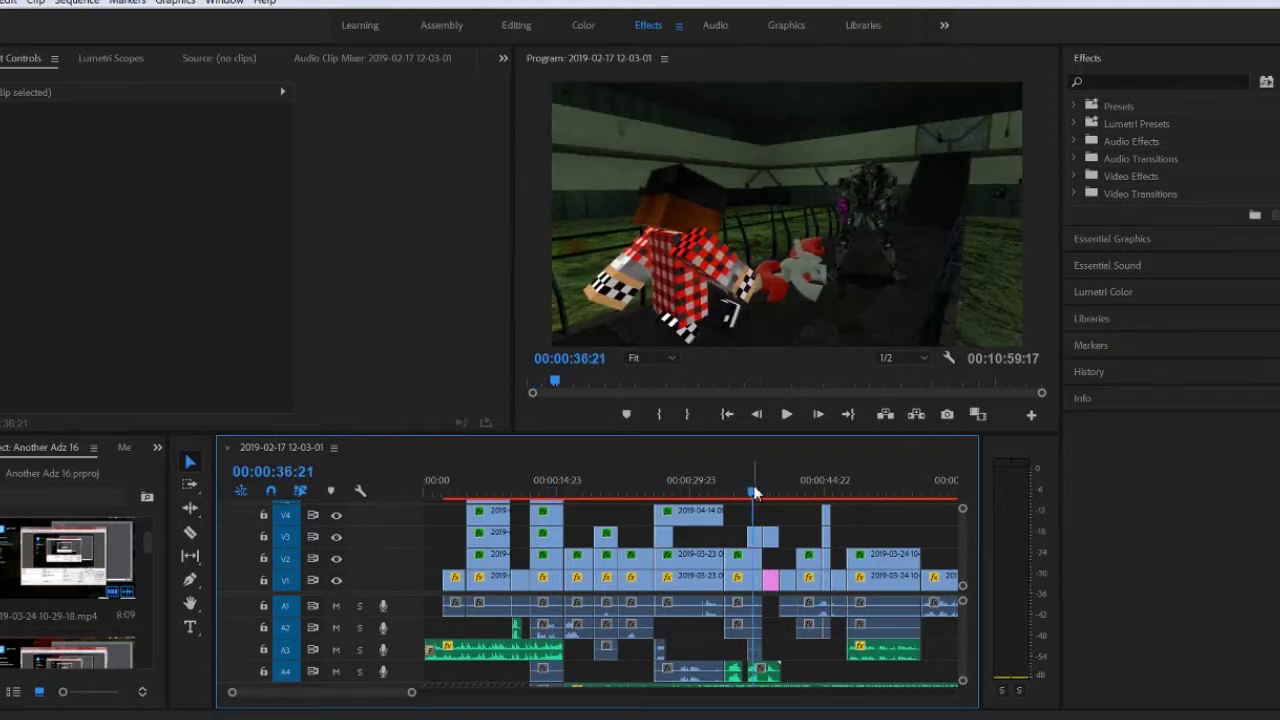
left_click(755, 538)
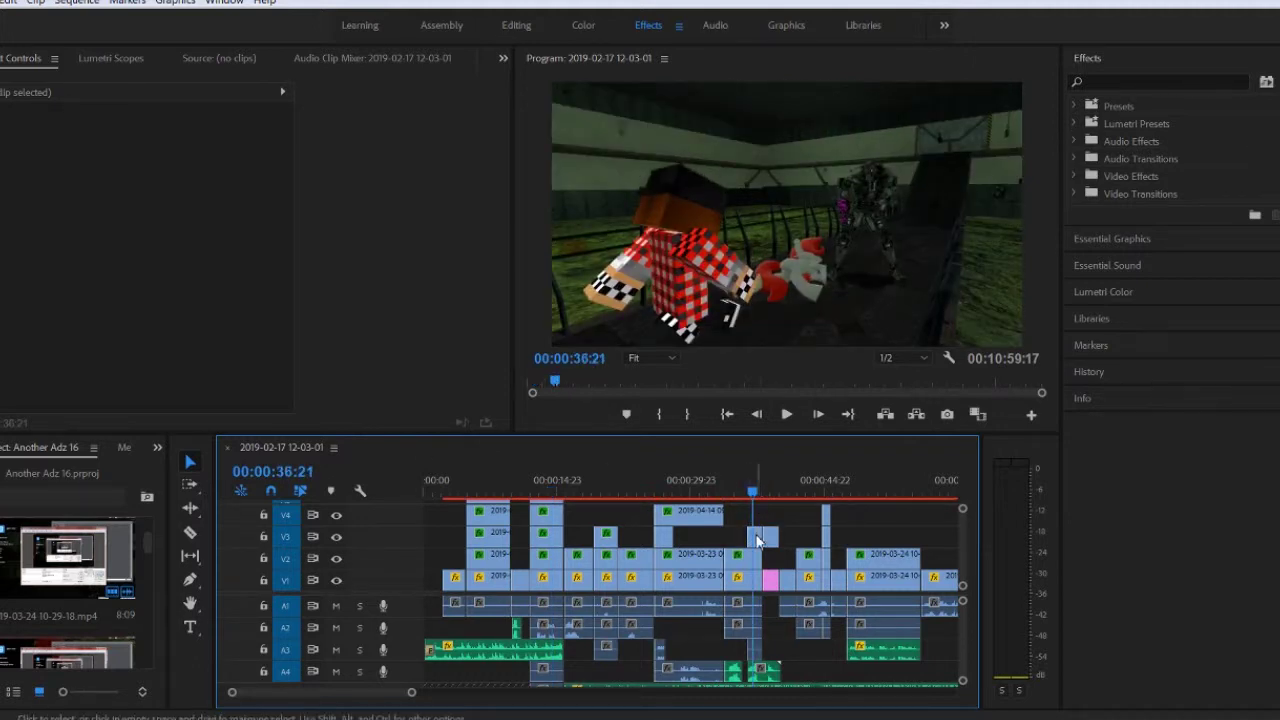
scroll(396, 243, "down", 8)
scroll(403, 276, "up", 5)
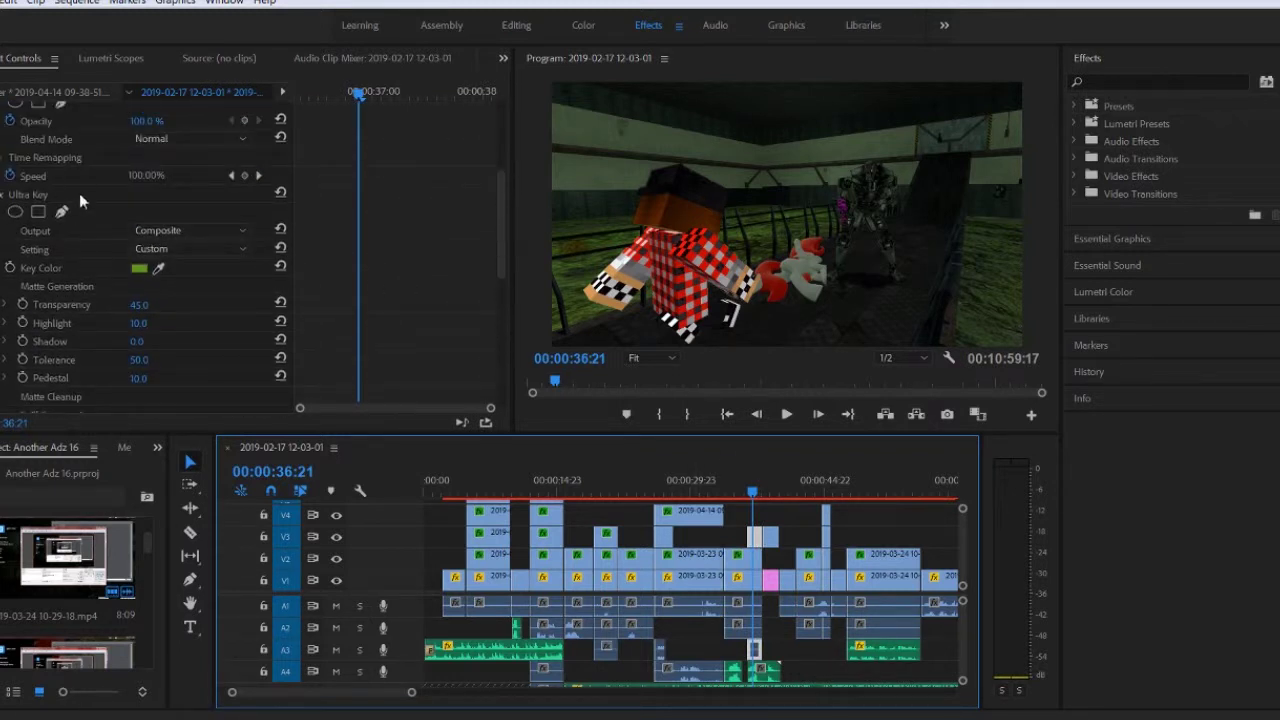
left_click(280, 266)
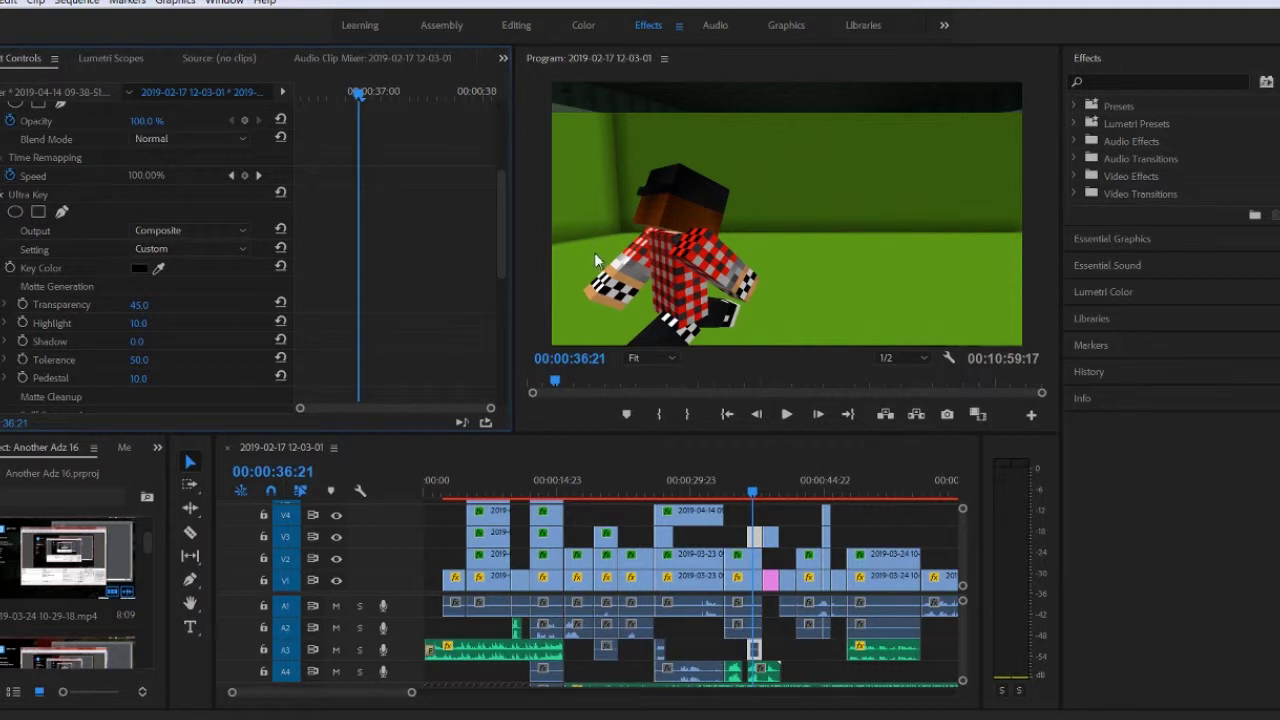
left_click(904, 264)
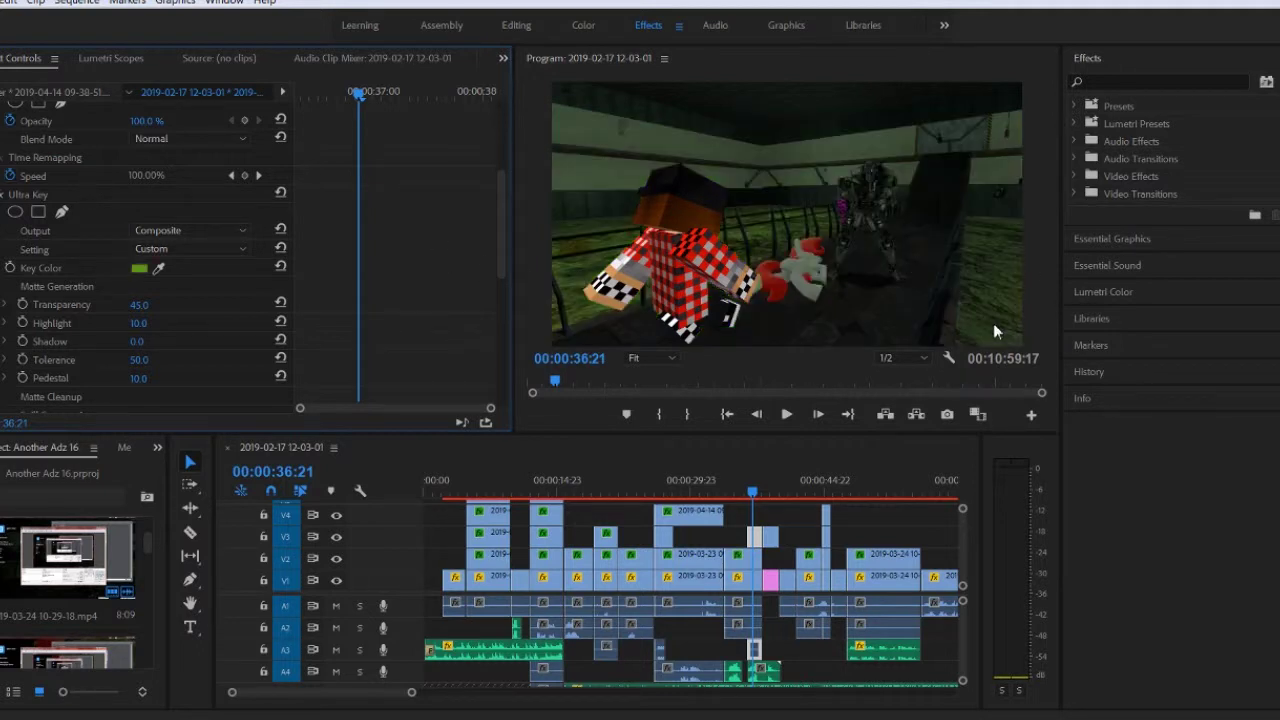
Reset the Ultra Key key color of the V3 clip at 00:00:39:05, and undo the reset.
left_click(754, 493)
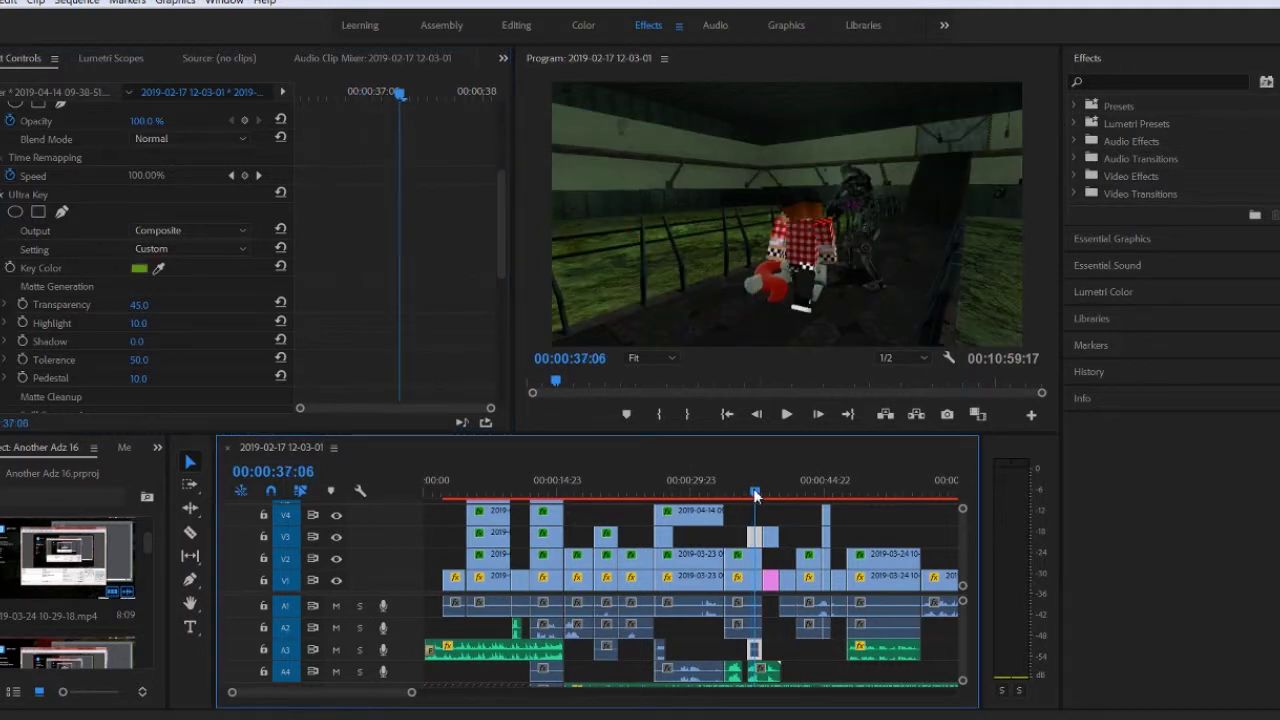
left_click_drag(754, 493, 773, 493)
left_click(774, 537)
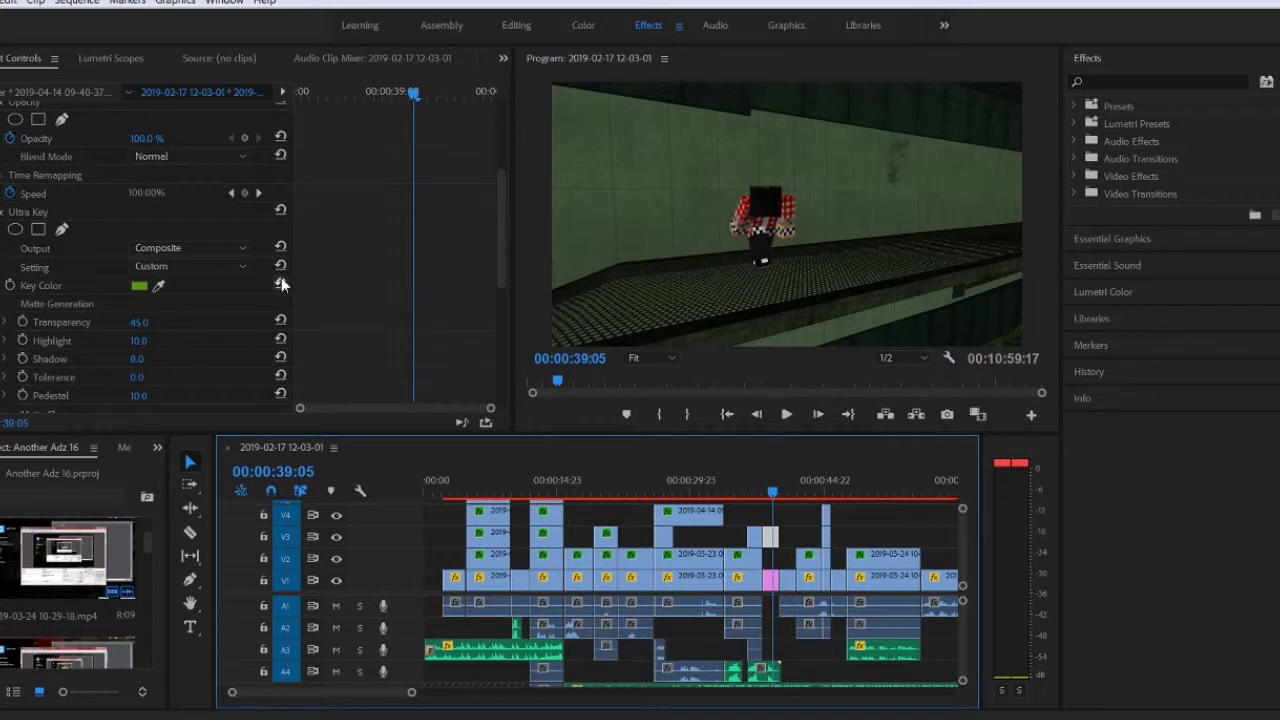
left_click(280, 284)
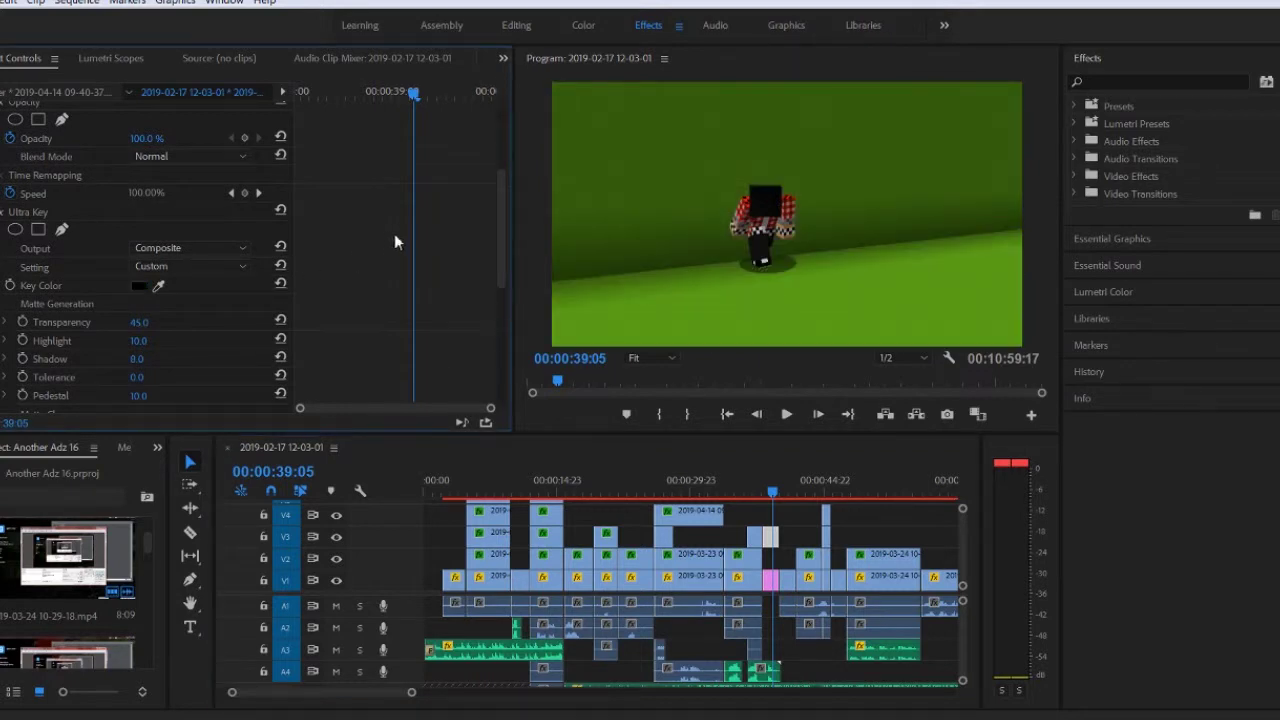
key("ctrl+z")
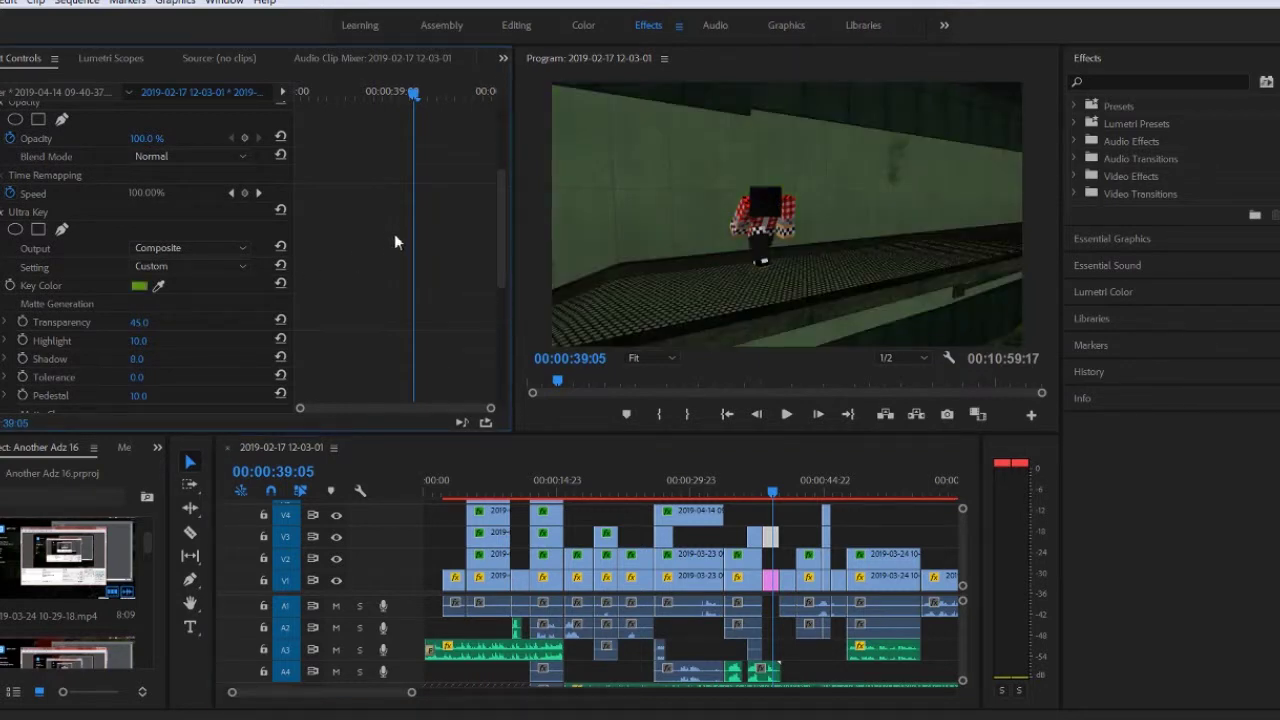
Move the playhead to 00:00:45:16 and switch track V1's output off and back on.
left_click(808, 491)
left_click_drag(822, 492, 834, 492)
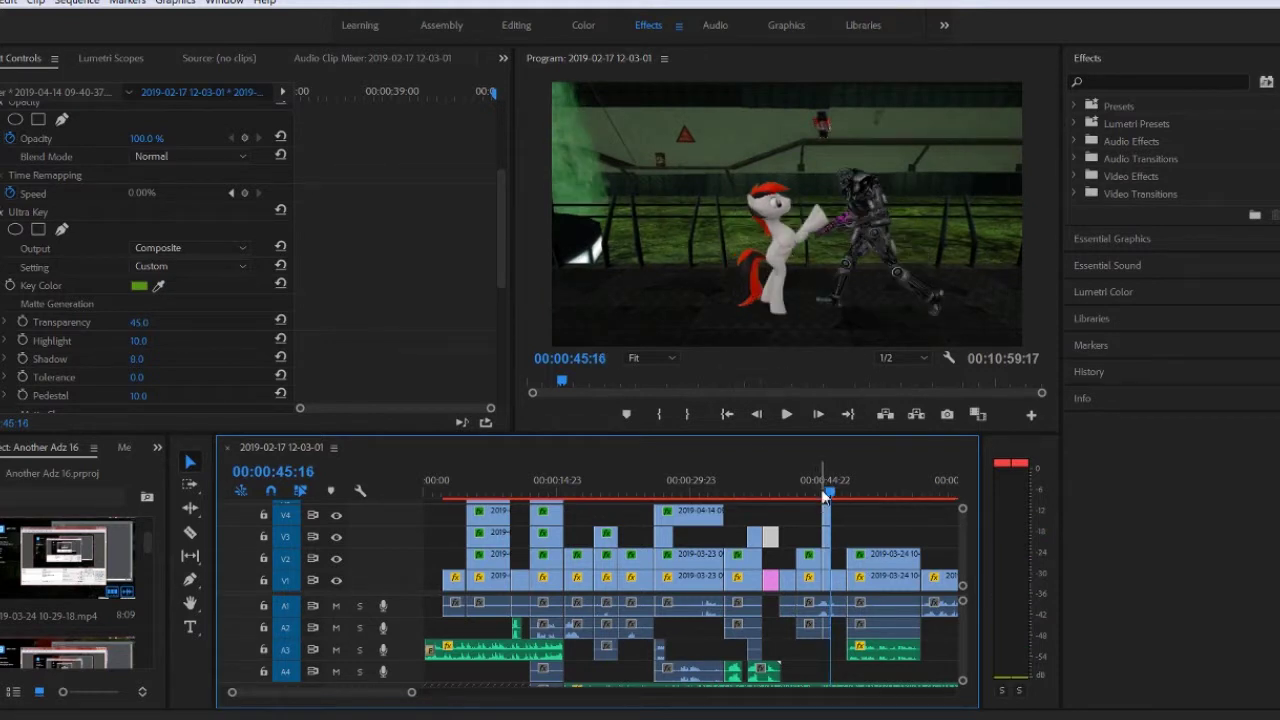
left_click(340, 578)
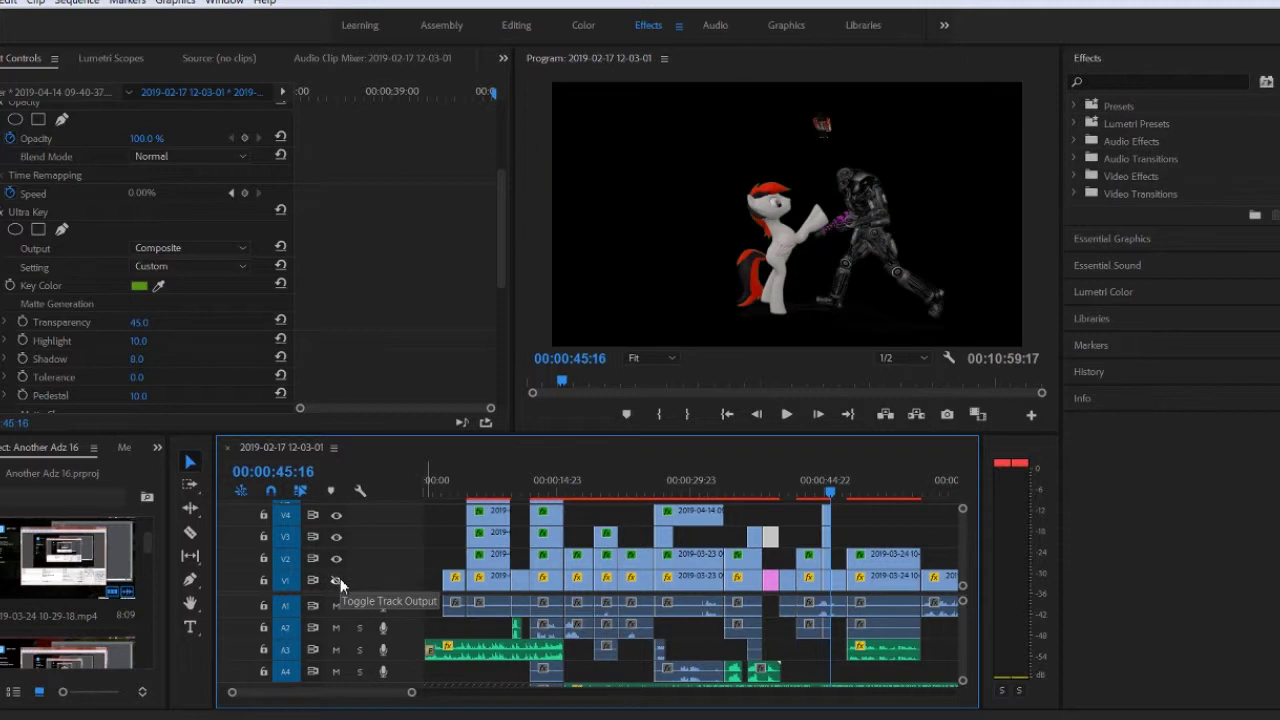
left_click(340, 578)
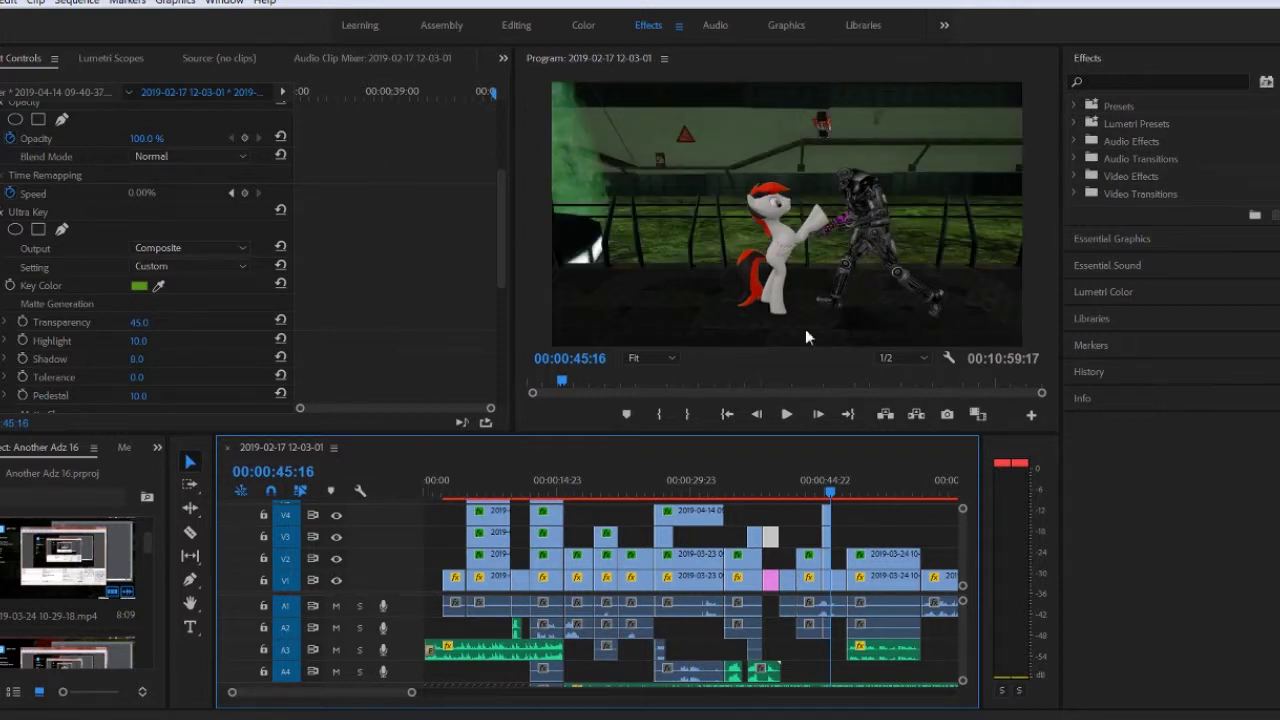
Step through the fight shot frame by frame up to 00:00:46:01.
left_click(818, 414)
left_click(818, 414)
left_click(818, 414)
left_click(818, 414)
left_click(818, 414)
left_click(818, 414)
left_click(818, 414)
left_click(818, 414)
left_click(818, 414)
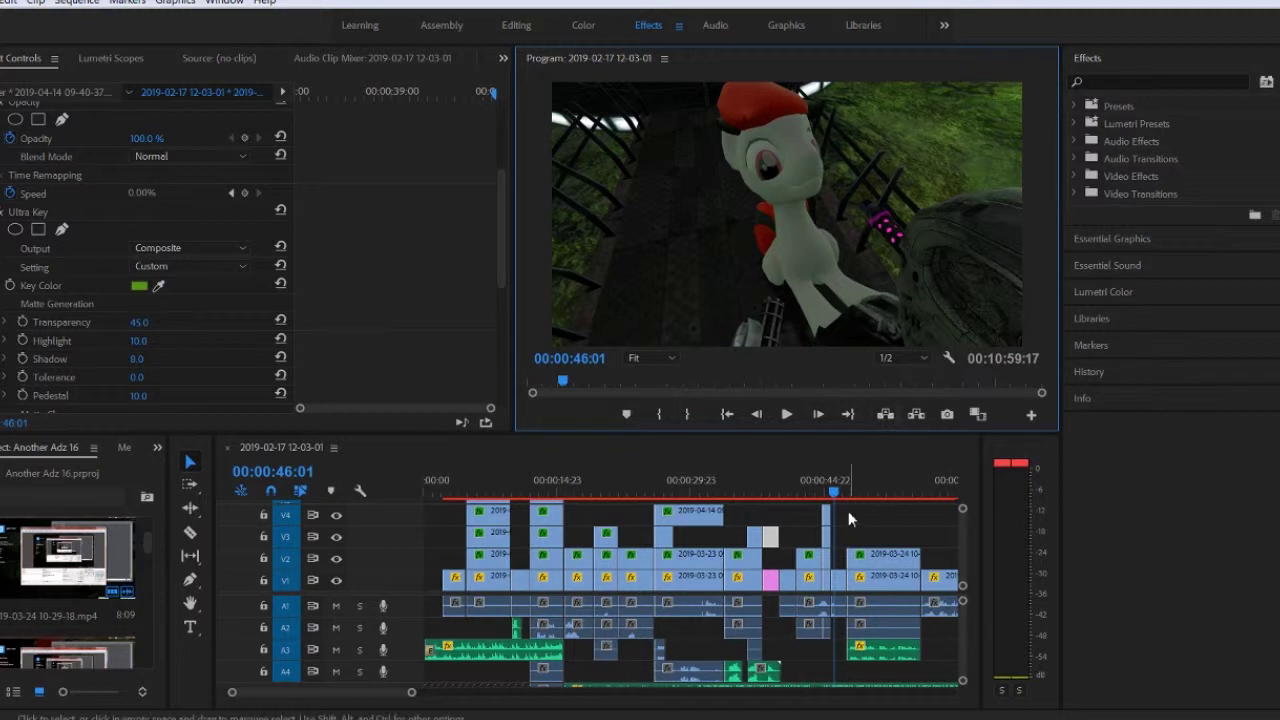
Move the playhead to 00:00:51:06 and hide track V1 so only the V2 layer shows.
left_click_drag(836, 497, 873, 493)
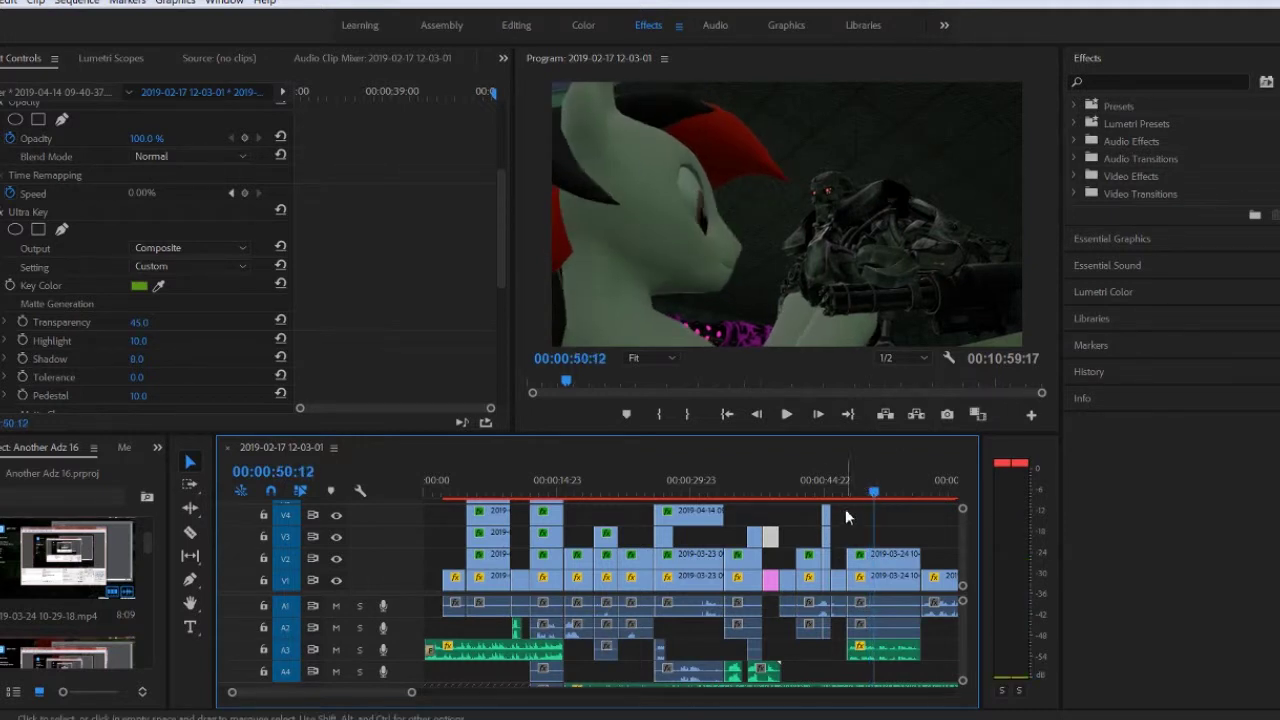
left_click_drag(873, 493, 880, 493)
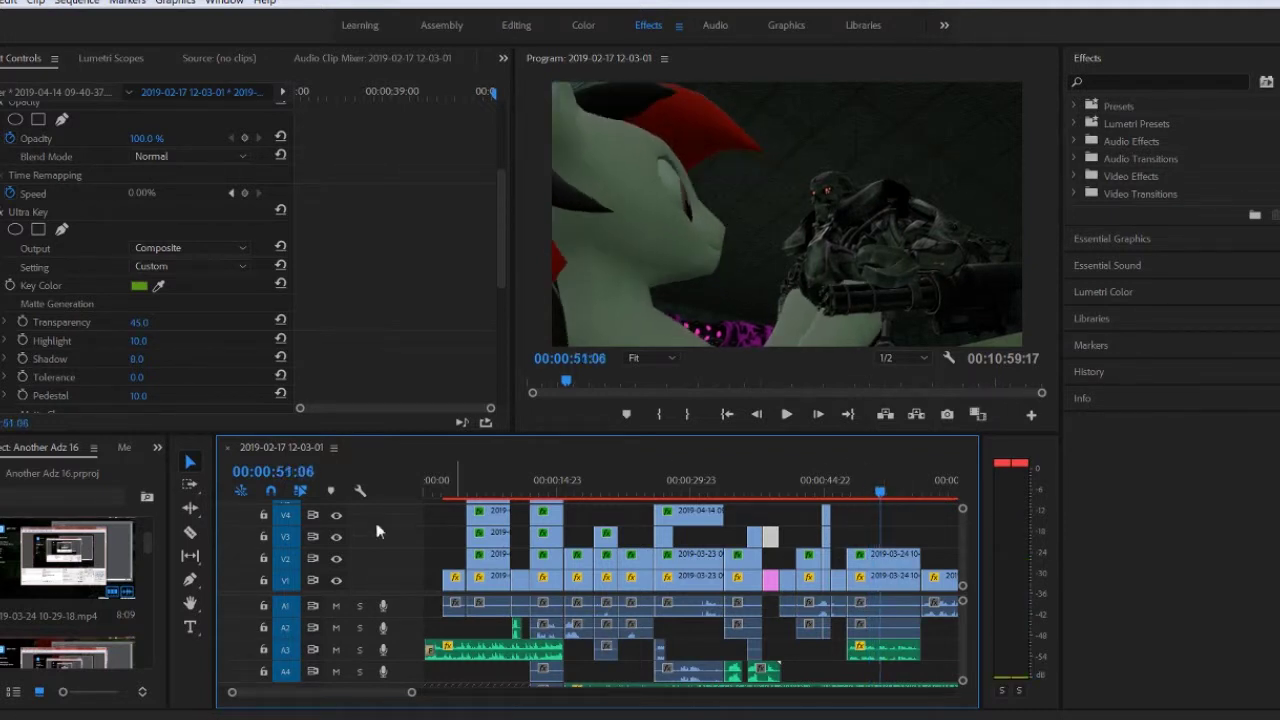
left_click(336, 558)
left_click(336, 580)
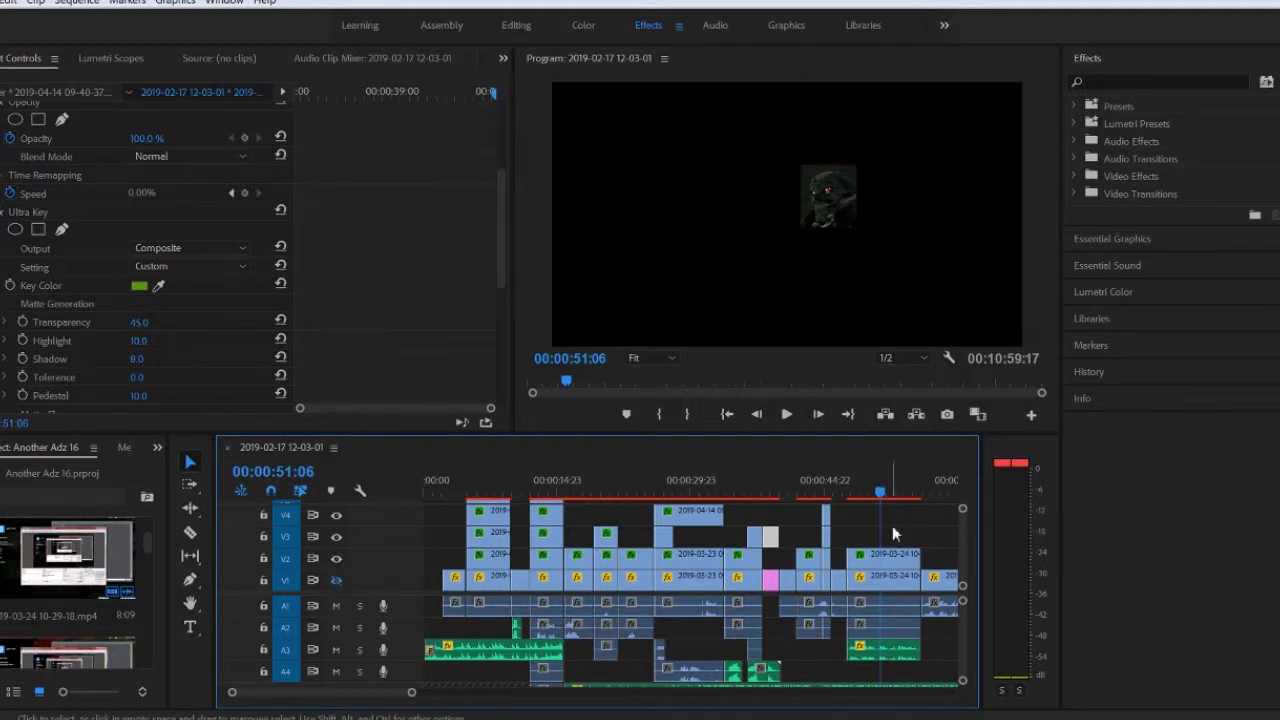
Select the V2 clip at 00:00:52:11 and examine its Crop effect settings.
left_click_drag(872, 493, 891, 494)
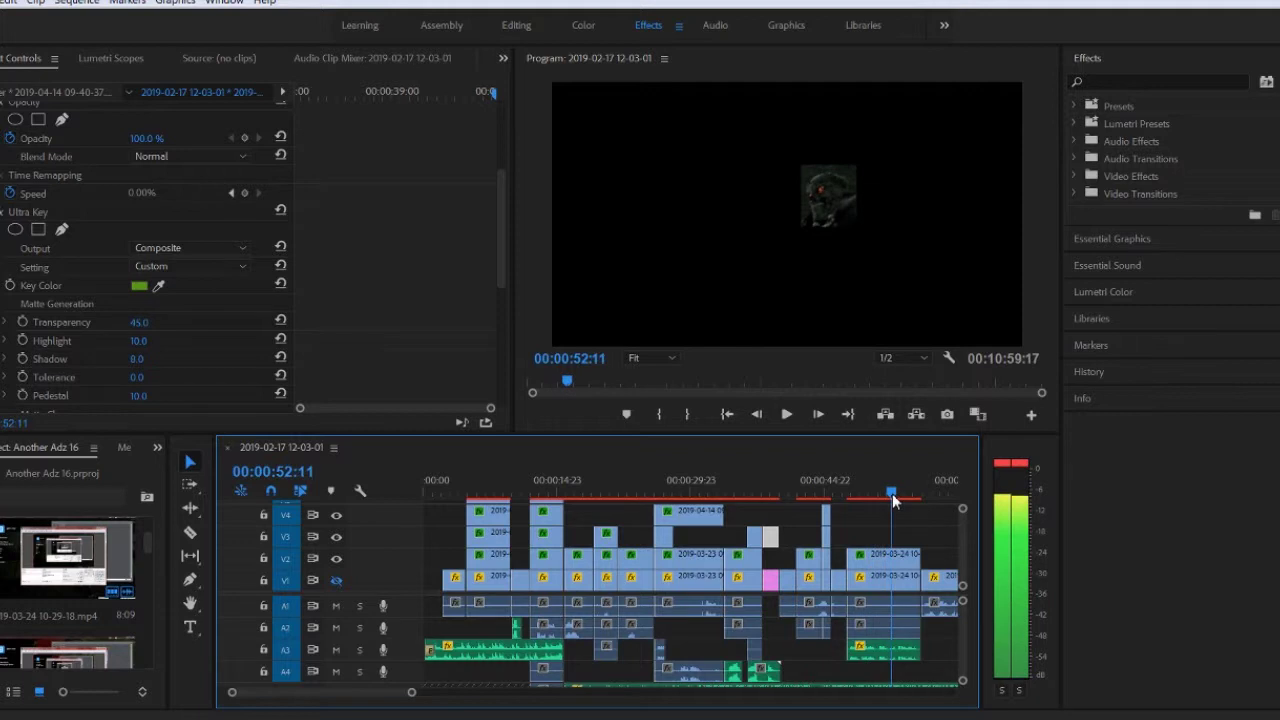
left_click(897, 561)
scroll(408, 303, "down", 10)
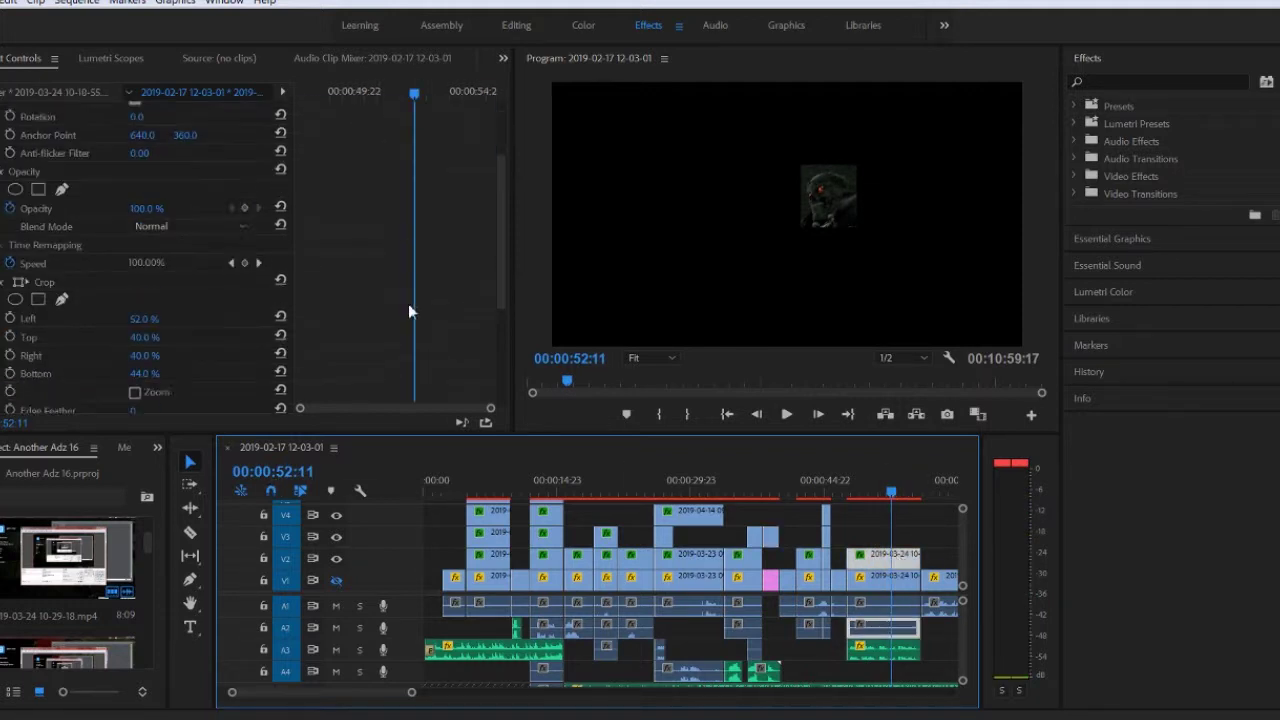
scroll(405, 314, "up", 3)
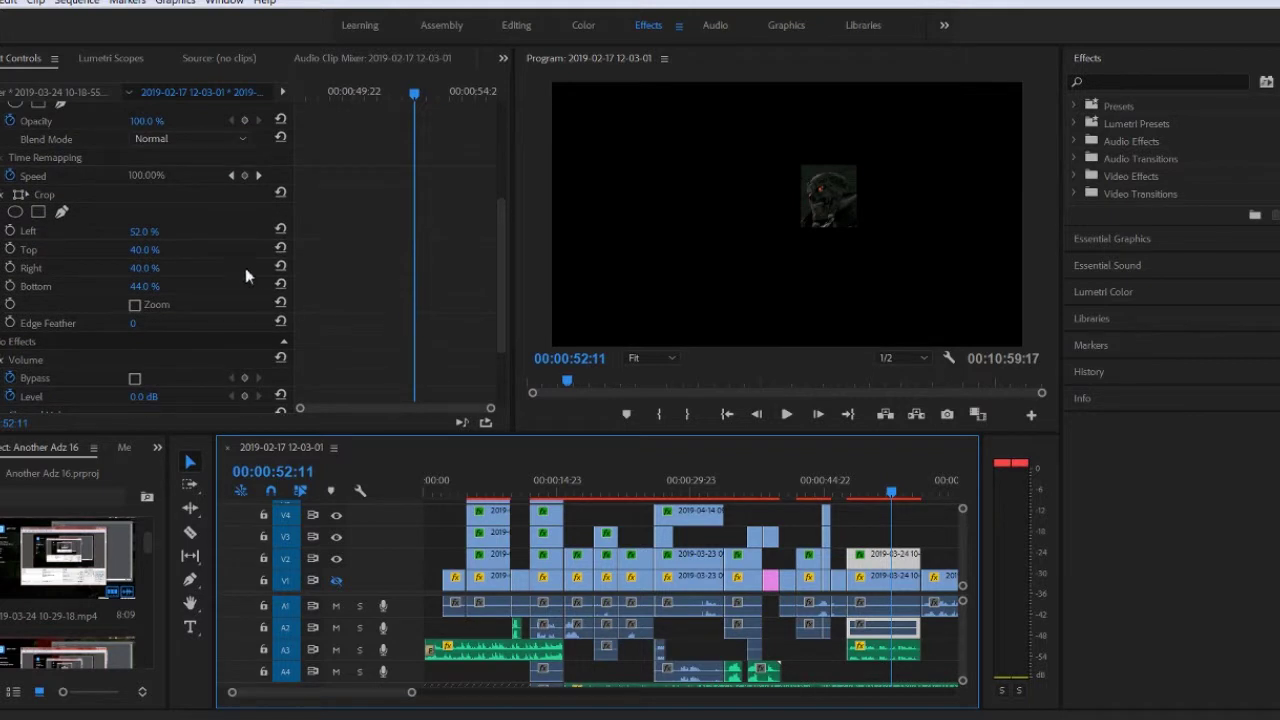
Try removing the V2 clip's Crop effect, undo that, and turn track V1's output back on.
right_click(118, 194)
left_click(150, 259)
left_click_drag(892, 487, 895, 489)
key("ctrl+z")
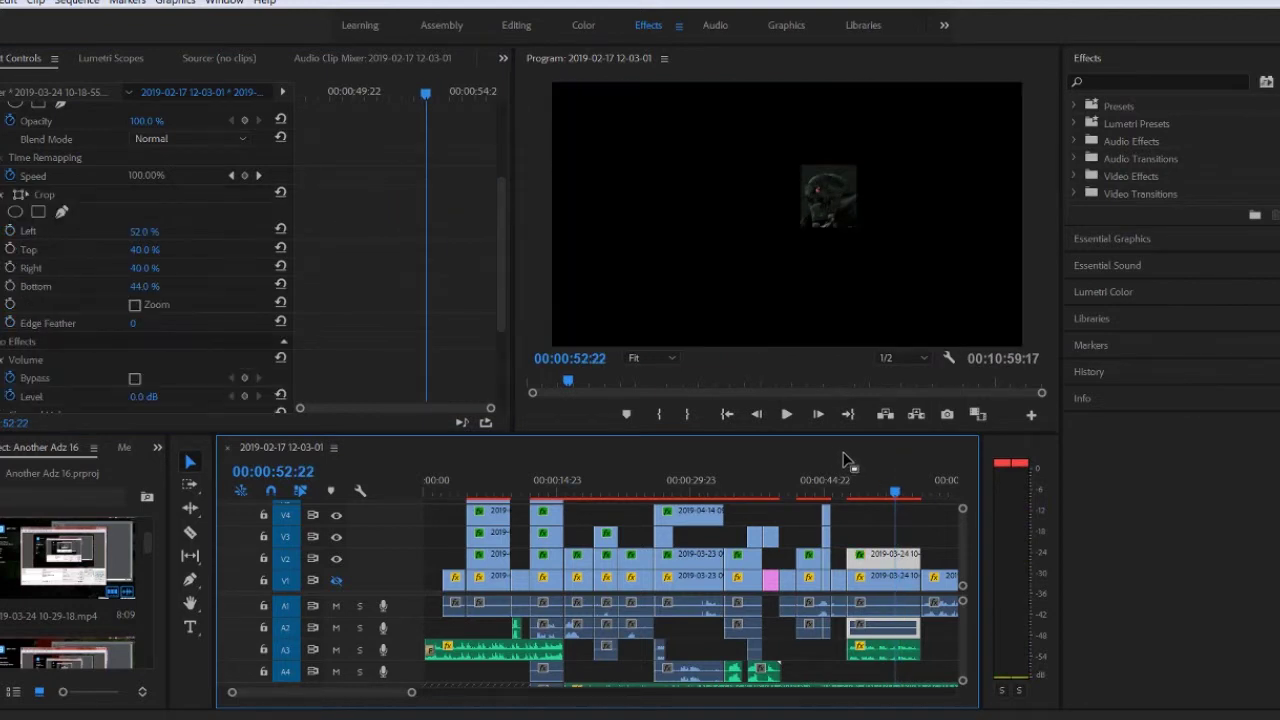
left_click(339, 580)
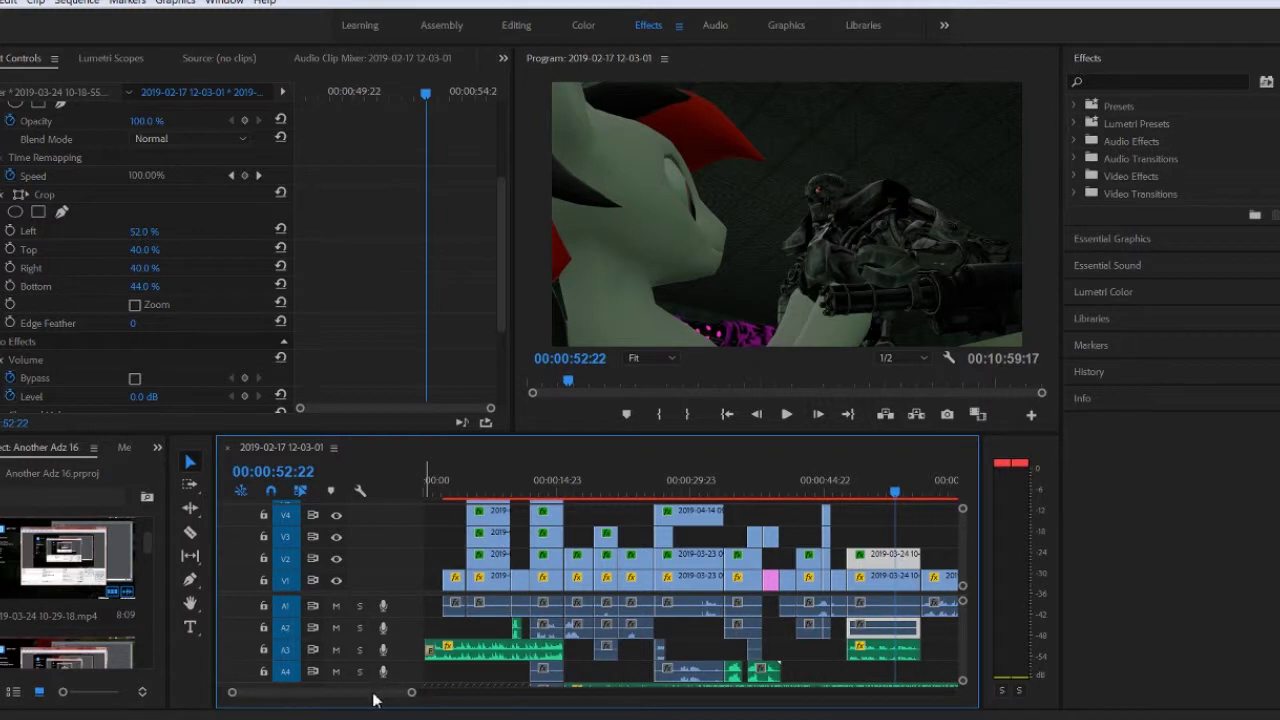
Scrub the sequence from 00:01:00:19 to the city skyline shot at 00:01:27:23 and select the start edit of its V4 clip.
scroll(378, 700, "down", 3)
scroll(390, 696, "down", 6)
left_click(550, 478)
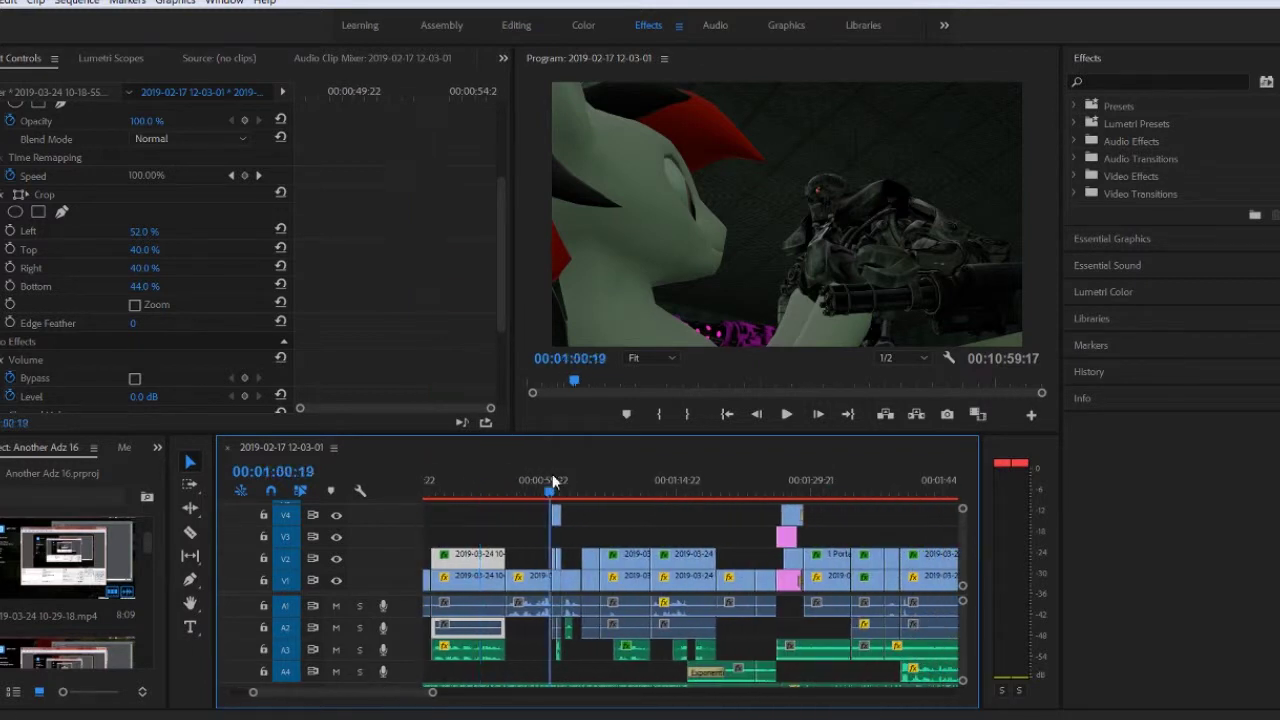
left_click_drag(553, 477, 792, 496)
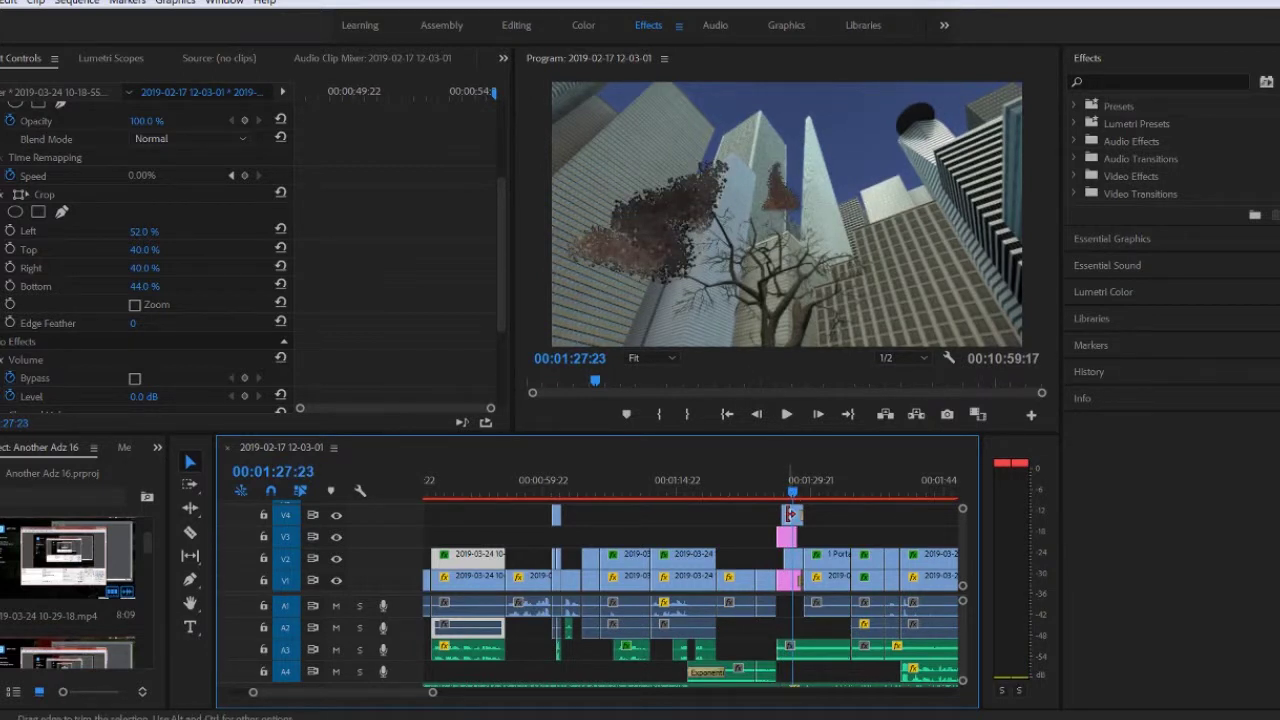
left_click(792, 514)
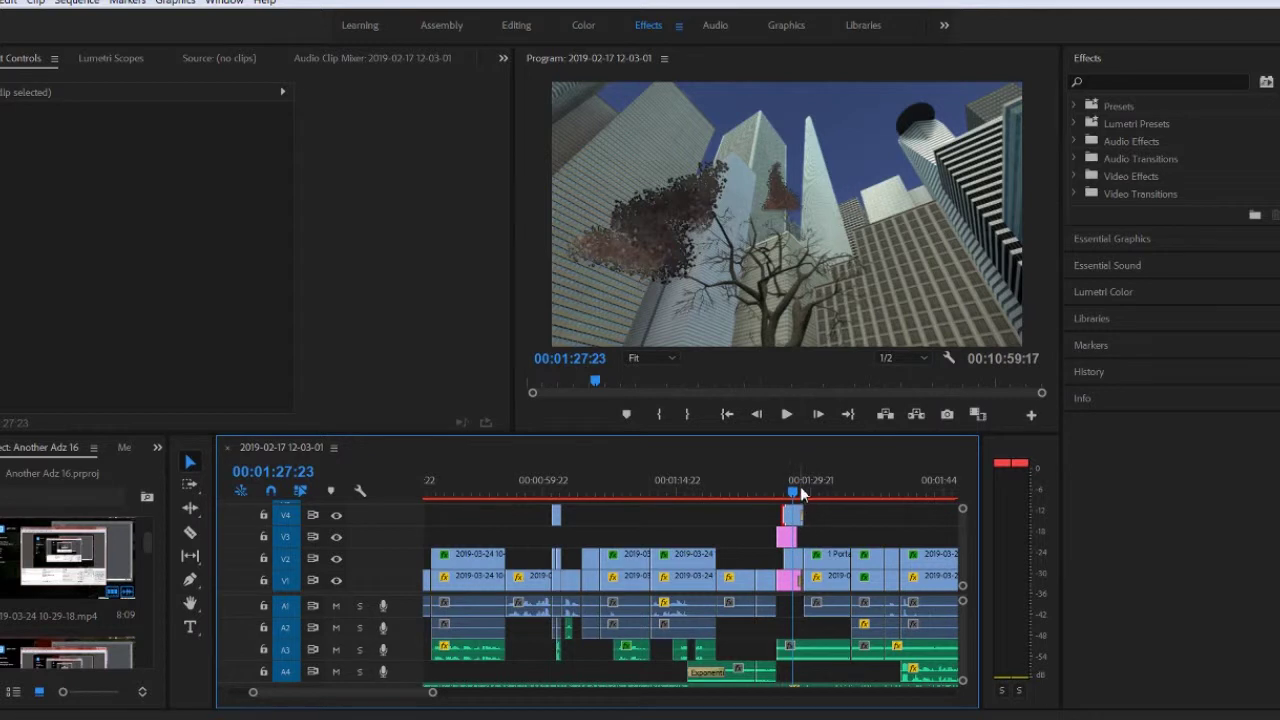
Scrub past the skyline shot to the computer console shot at 00:01:39:01 and look over the following clips.
left_click_drag(793, 496, 854, 499)
left_click_drag(856, 502, 892, 503)
scroll(391, 699, "right", 3)
scroll(391, 699, "right", 5)
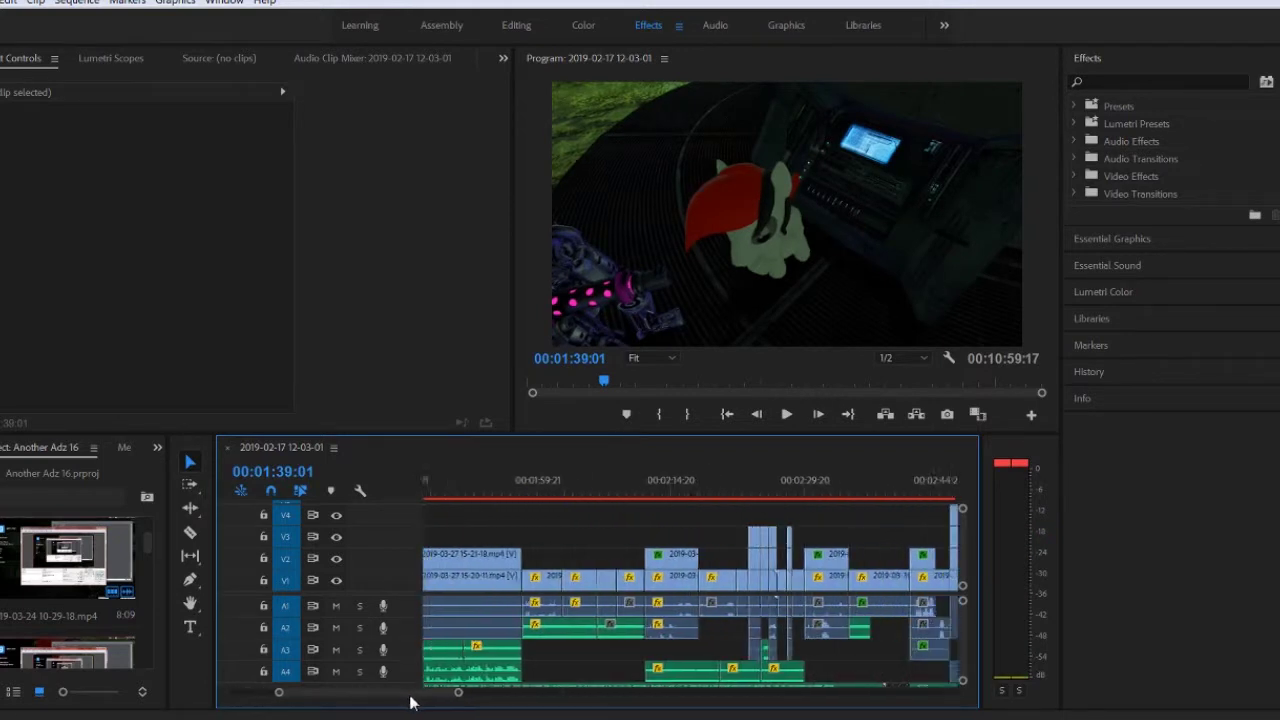
Move the playhead to 00:02:21:08, select the V3 clip there and examine its Position and Rotation keyframes.
left_click(648, 490)
left_click_drag(647, 482, 644, 483)
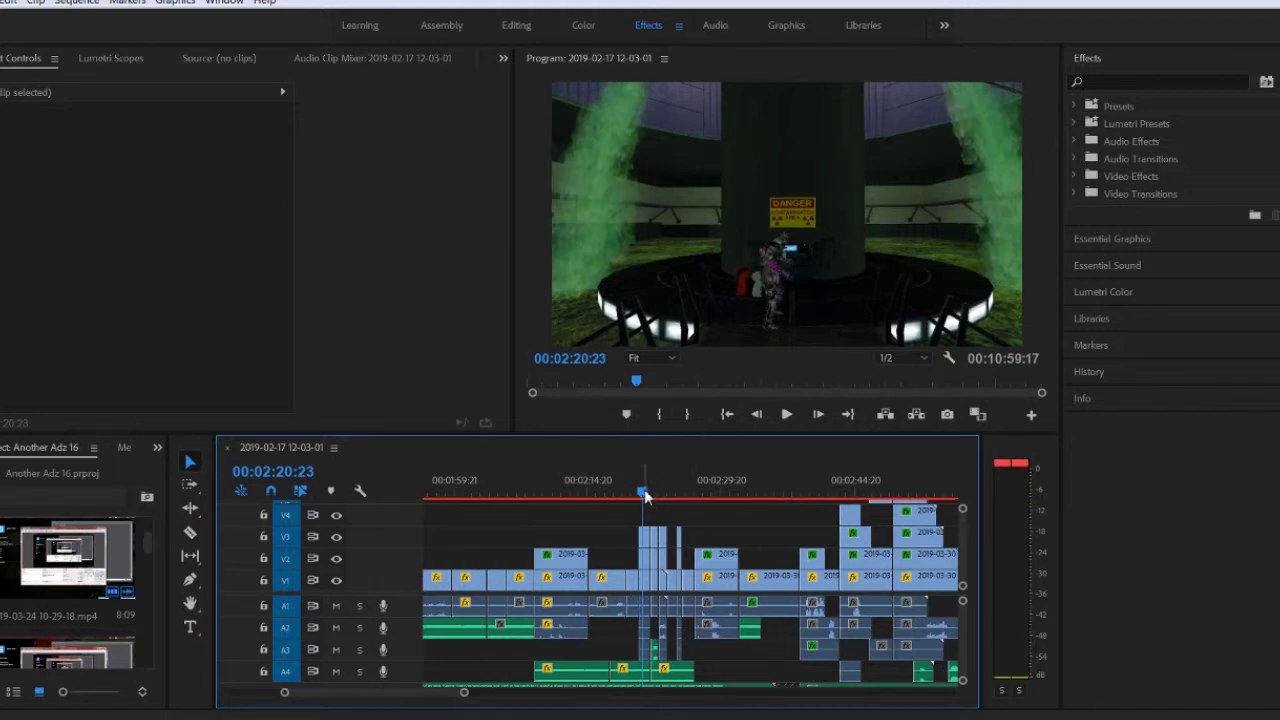
left_click_drag(641, 497, 645, 496)
left_click(647, 541)
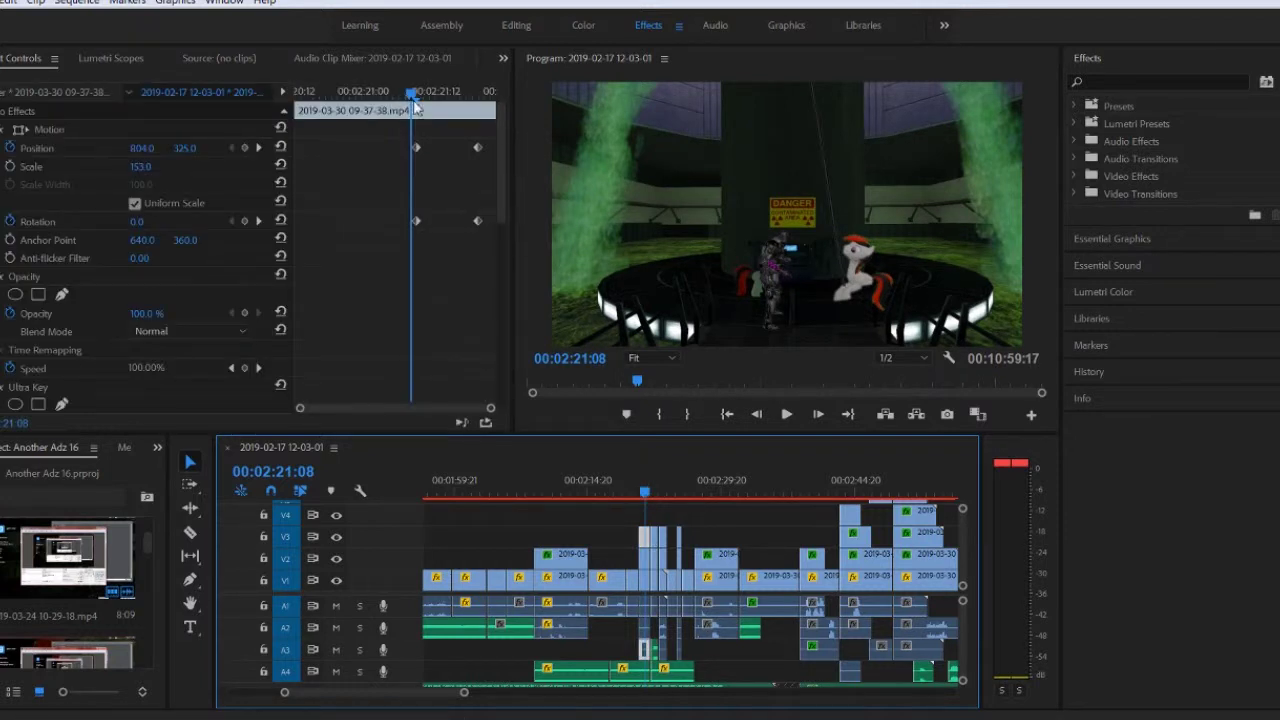
left_click_drag(409, 91, 481, 103)
Check the keyed layers at 00:02:22:15 by switching track V1's output off and back on.
left_click_drag(652, 492, 653, 493)
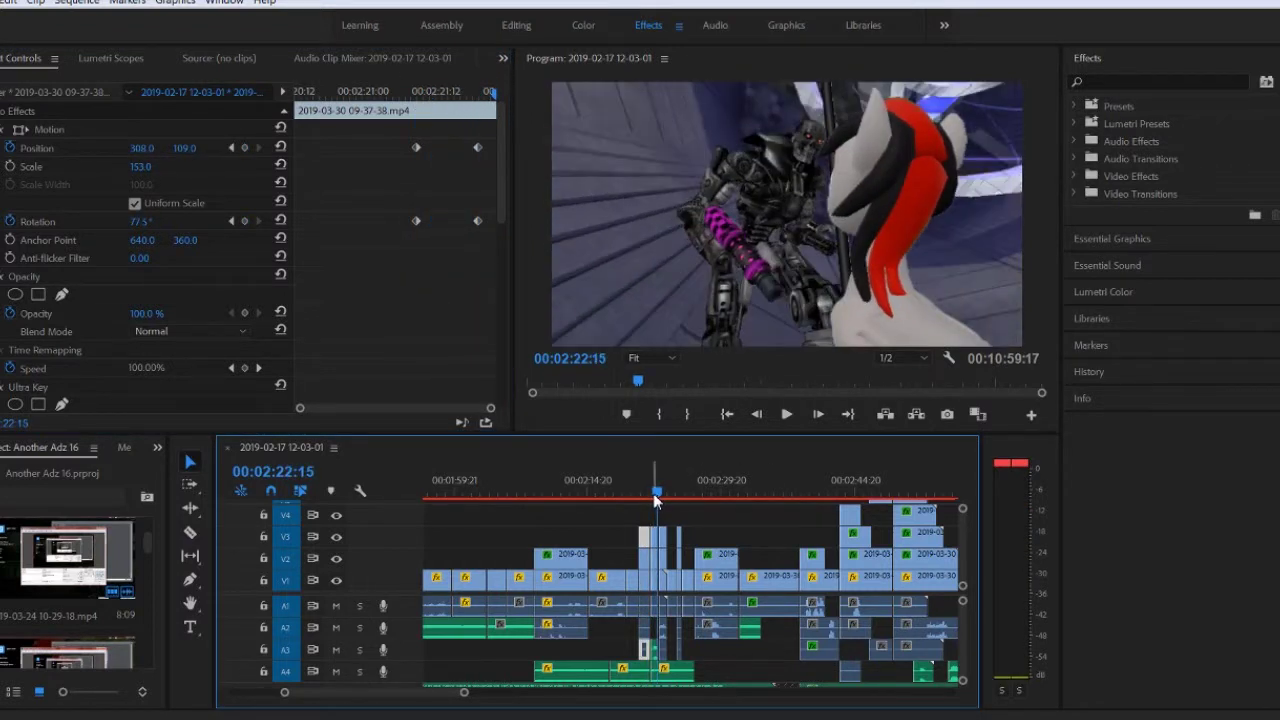
left_click(339, 581)
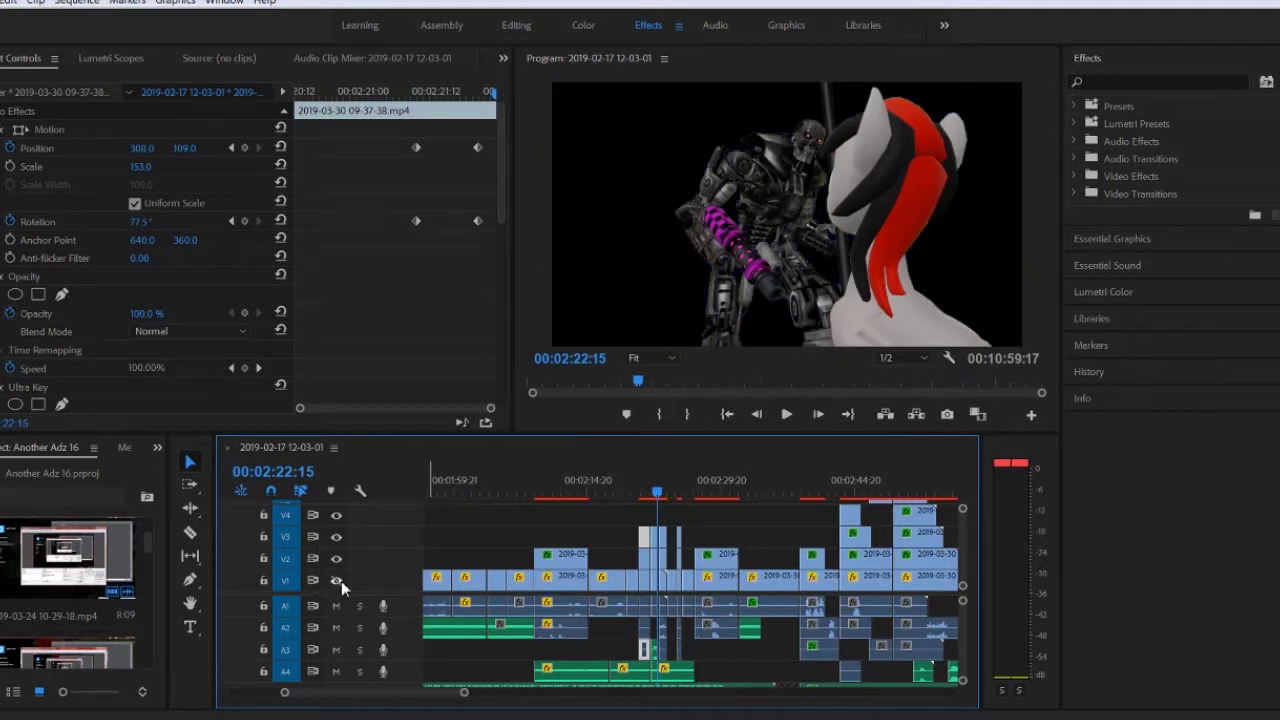
left_click(339, 581)
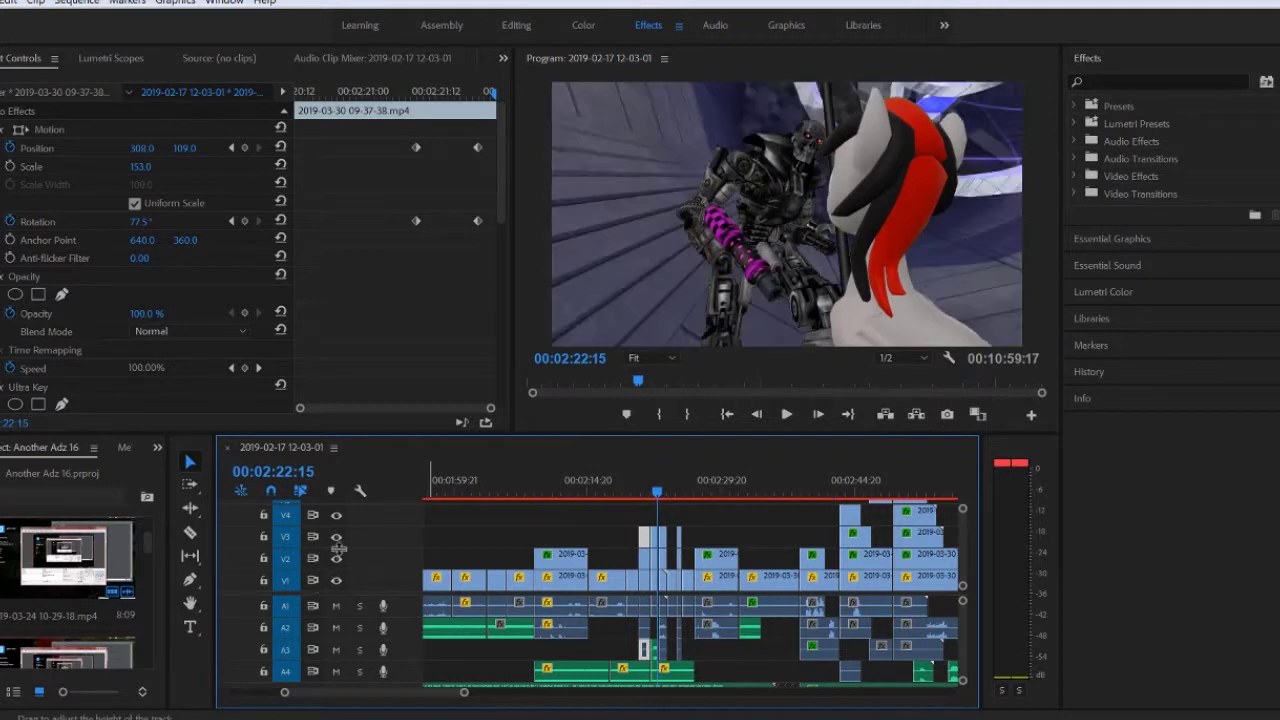
Try resetting the Ultra Key key color on the V3 clip at 00:02:22:15, and undo the reset.
left_click(657, 541)
scroll(333, 293, "down", 3)
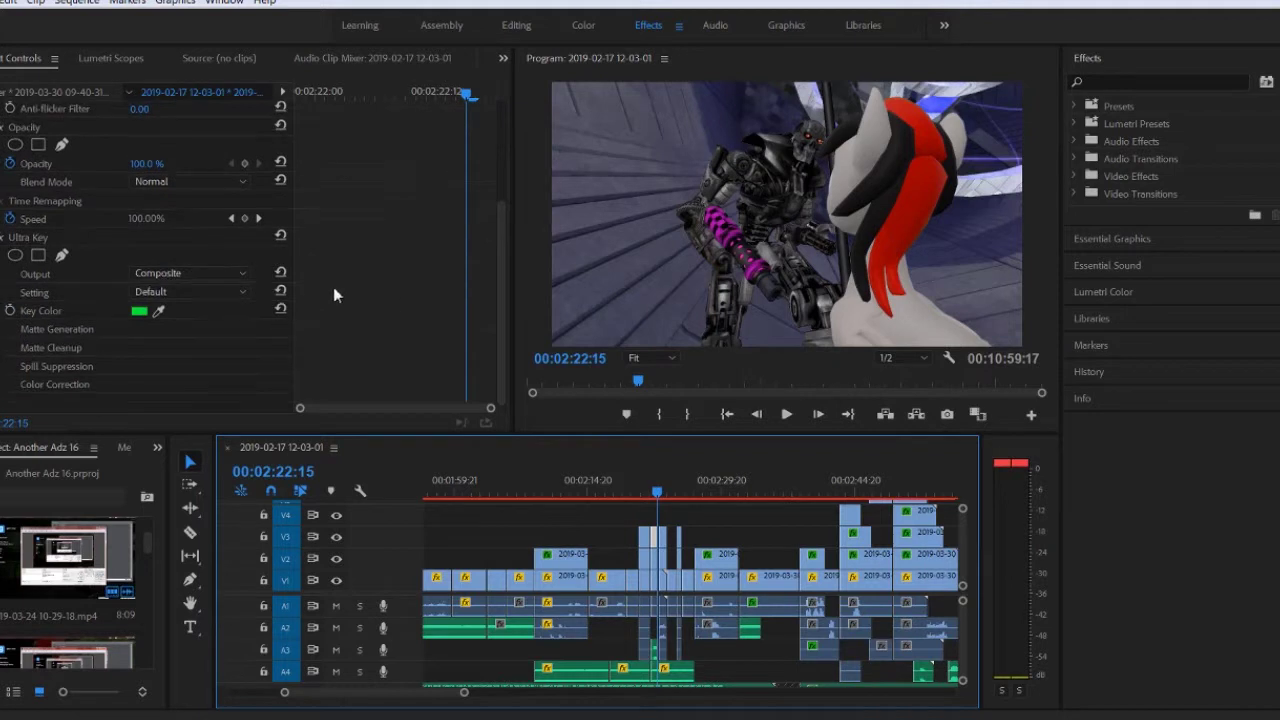
left_click(280, 311)
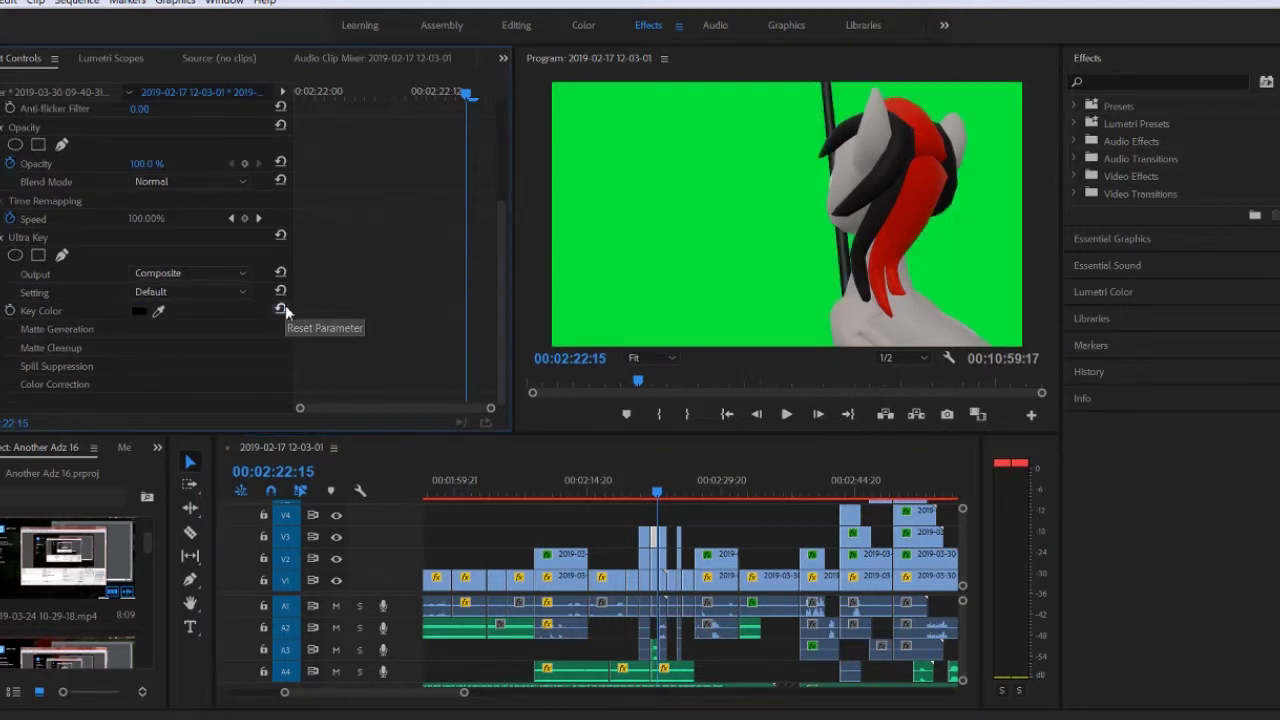
key("ctrl+z")
Scrub the sequence through 00:02:41:18 to 00:02:46:00 and look over the audio tracks down to the Master track.
left_click(670, 493)
left_click_drag(670, 493, 704, 491)
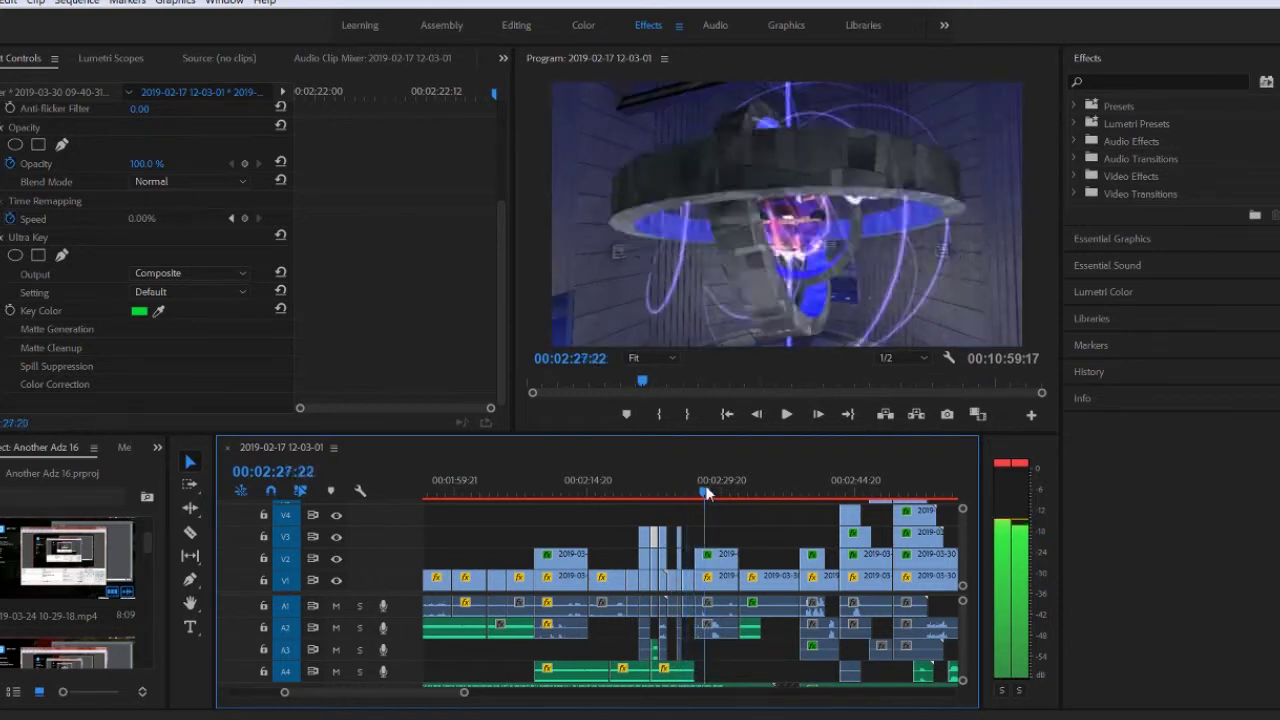
left_click_drag(827, 490, 831, 492)
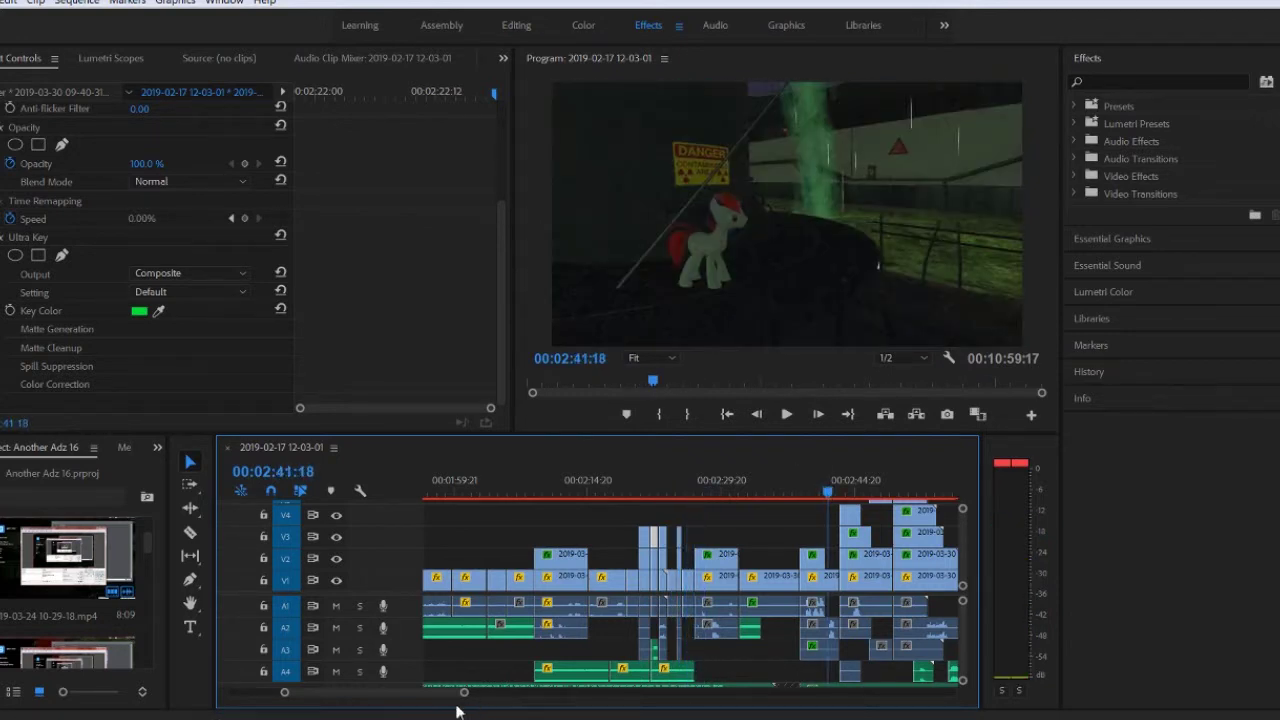
scroll(428, 690, "right", 2)
left_click_drag(435, 693, 446, 693)
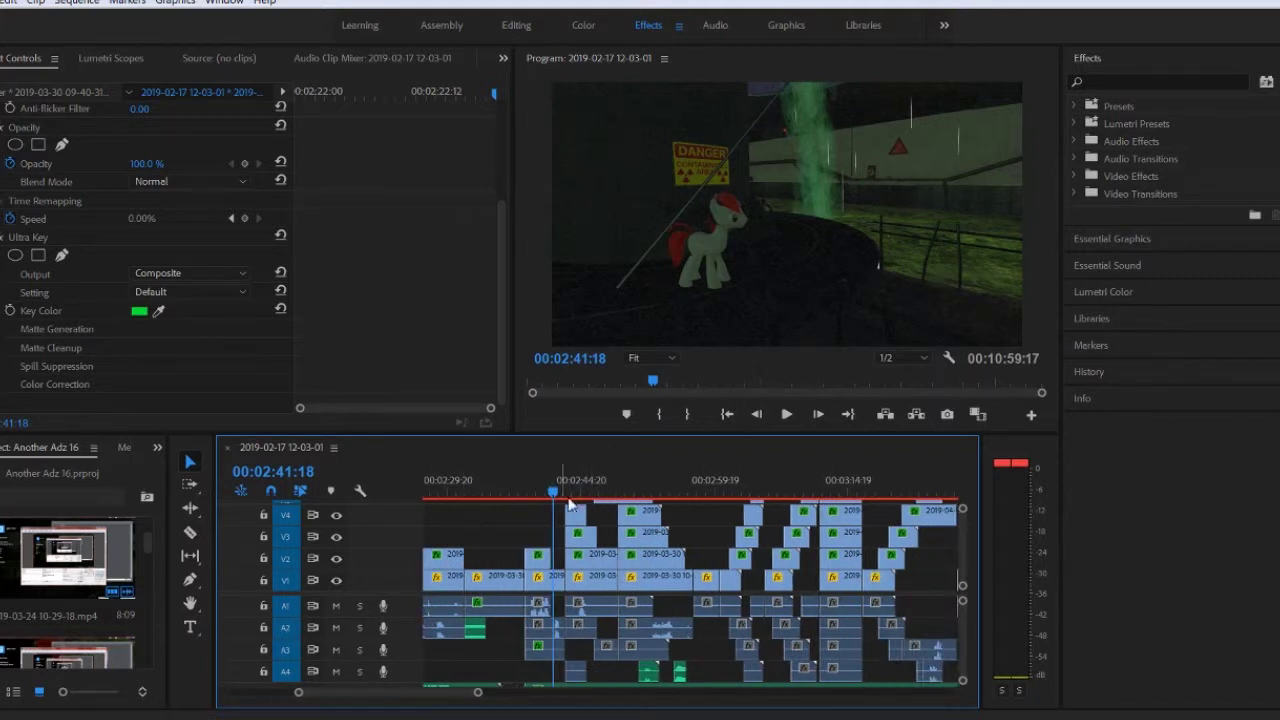
left_click_drag(580, 495, 591, 492)
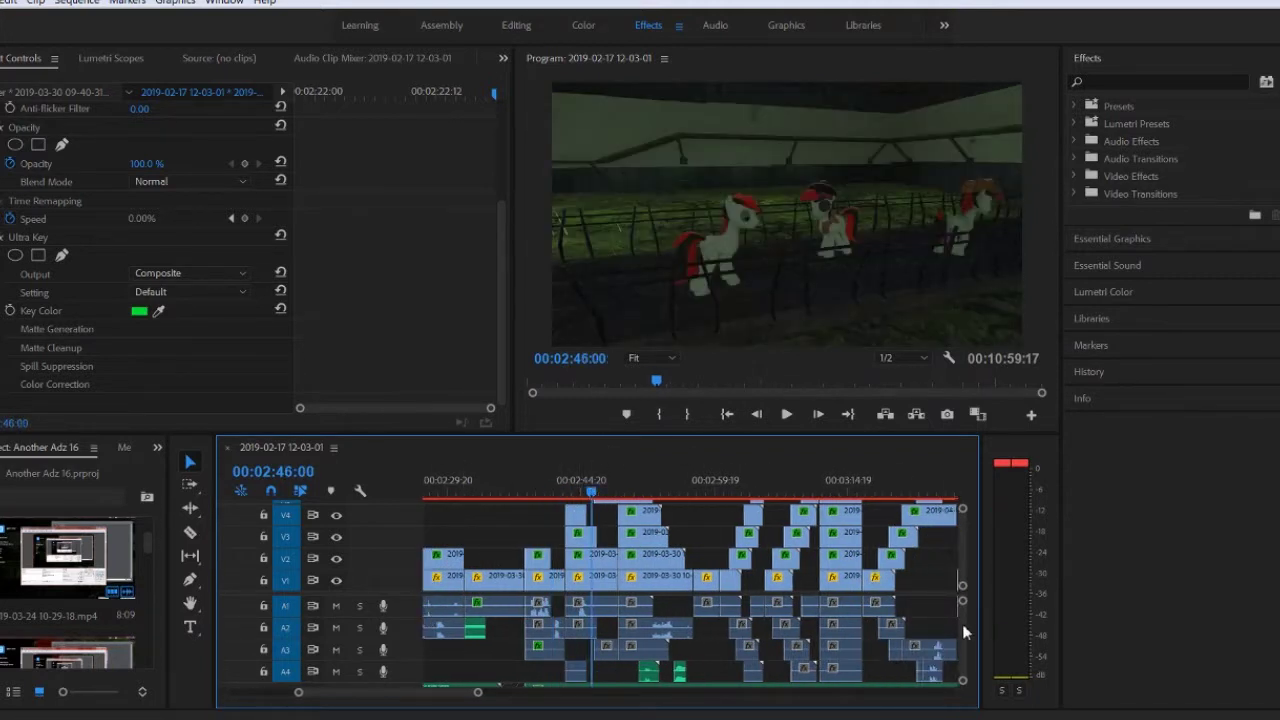
scroll(962, 626, "down", 4)
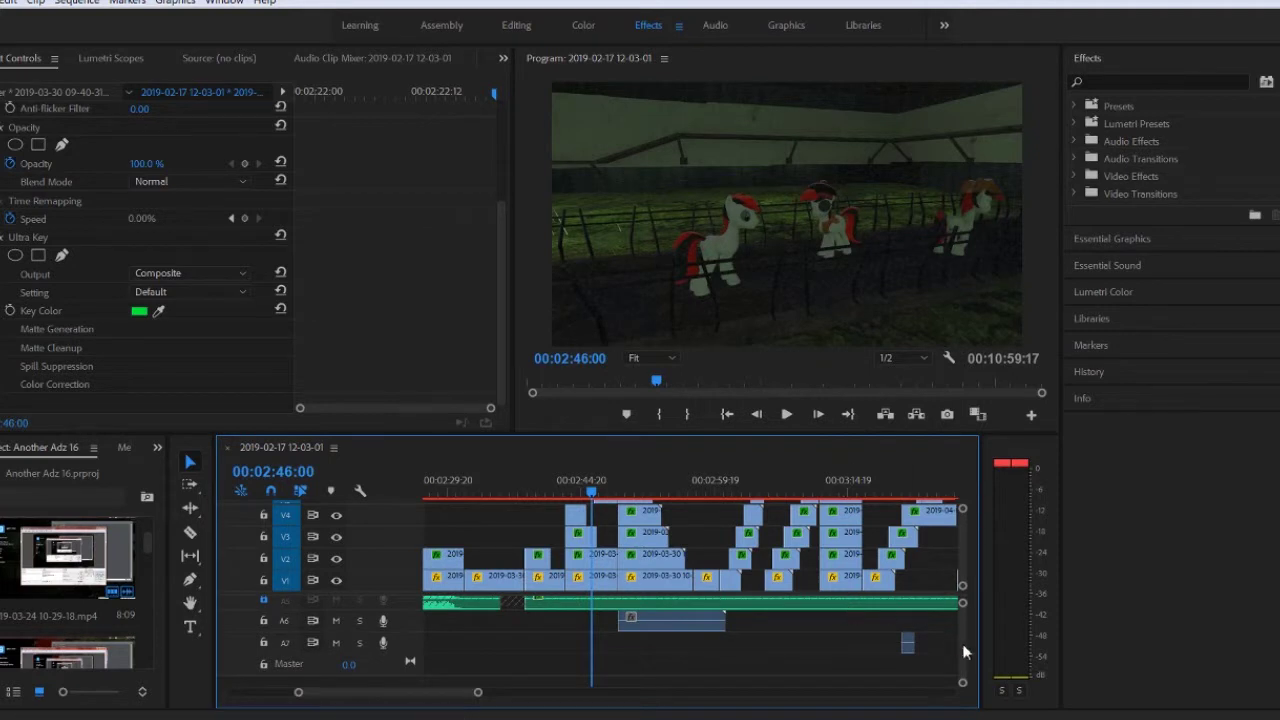
scroll(966, 640, "up", 4)
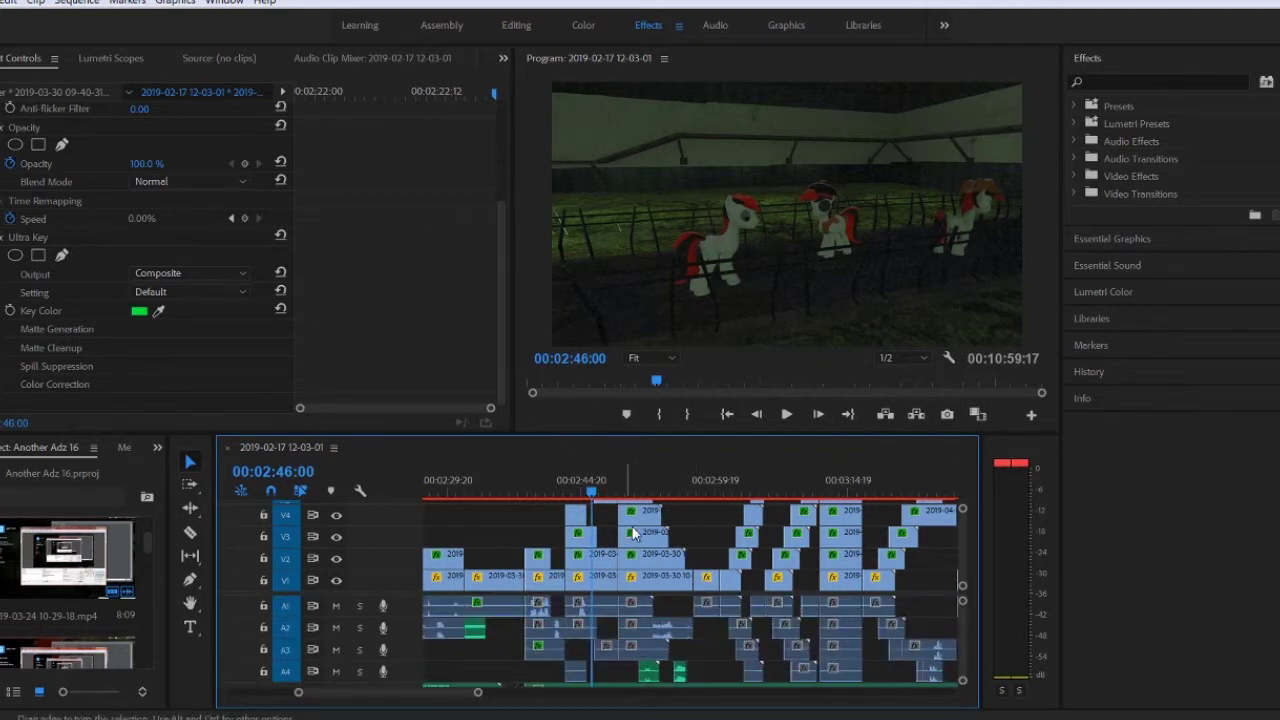
Compare the doorway shot at 00:03:01:02 and 00:03:01:14 with tracks V1 and V2 hidden in turn, restoring both.
left_click_drag(680, 485, 730, 492)
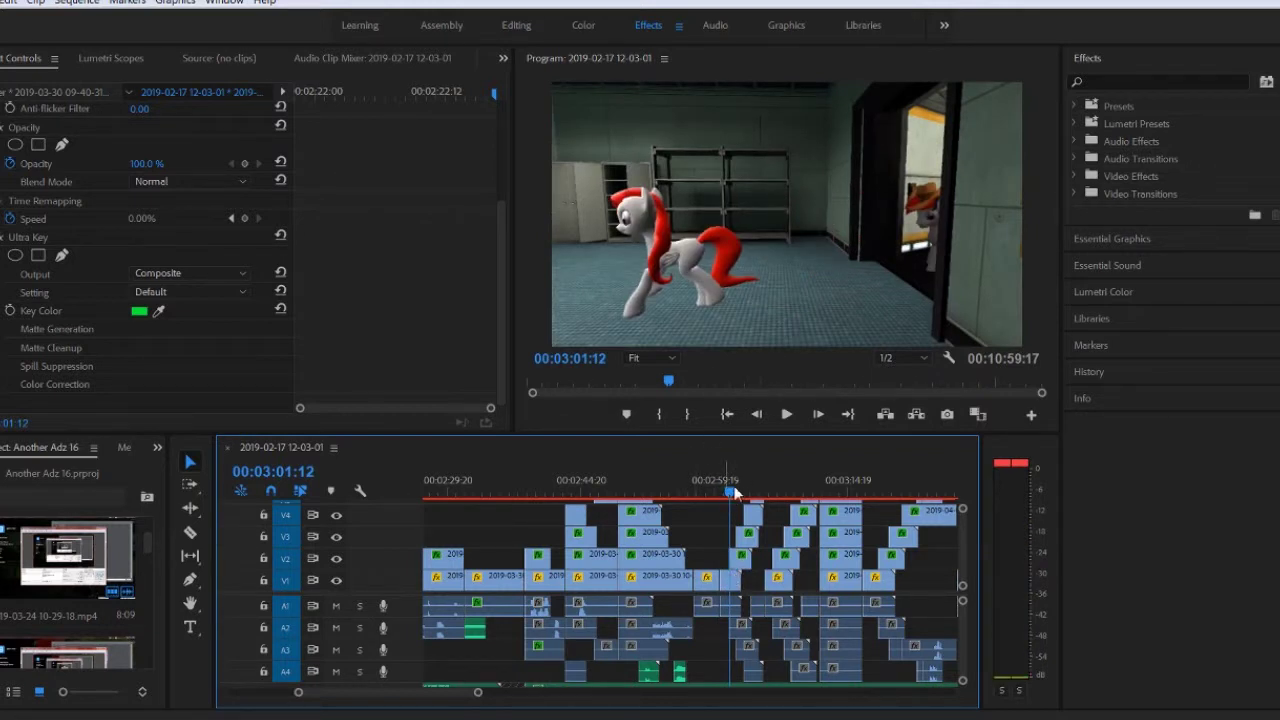
left_click_drag(727, 497, 725, 497)
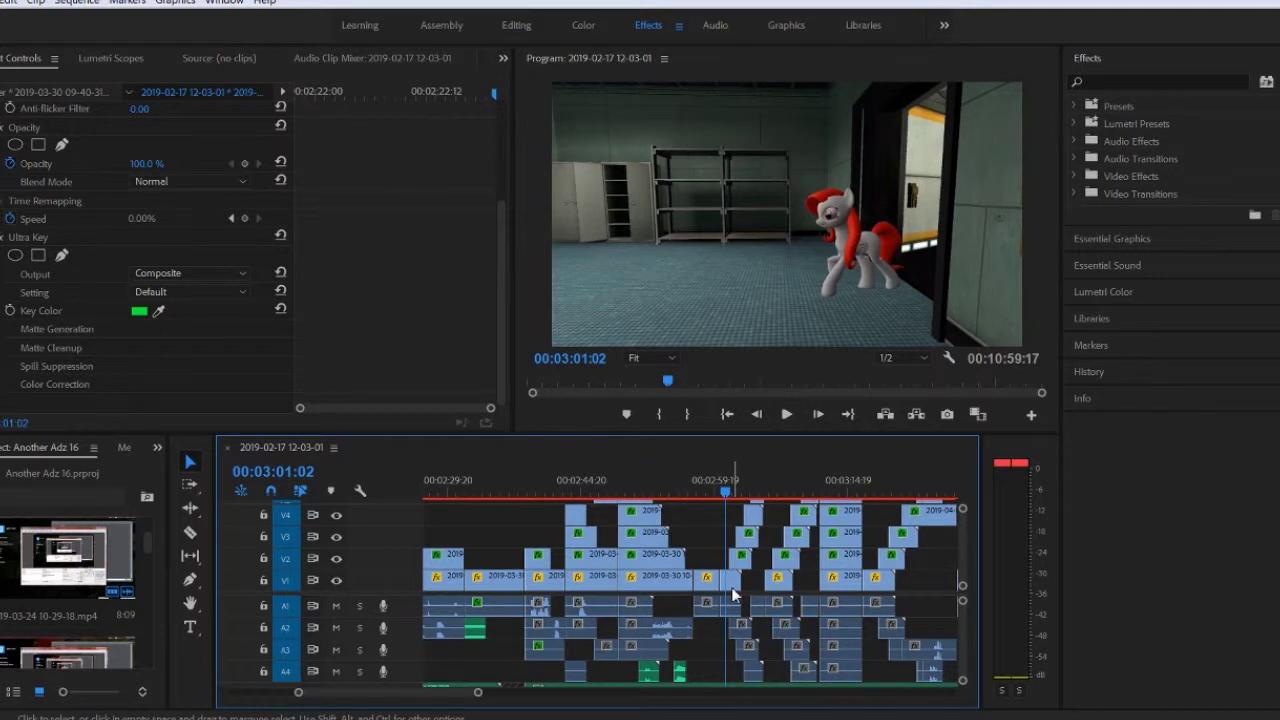
left_click(336, 580)
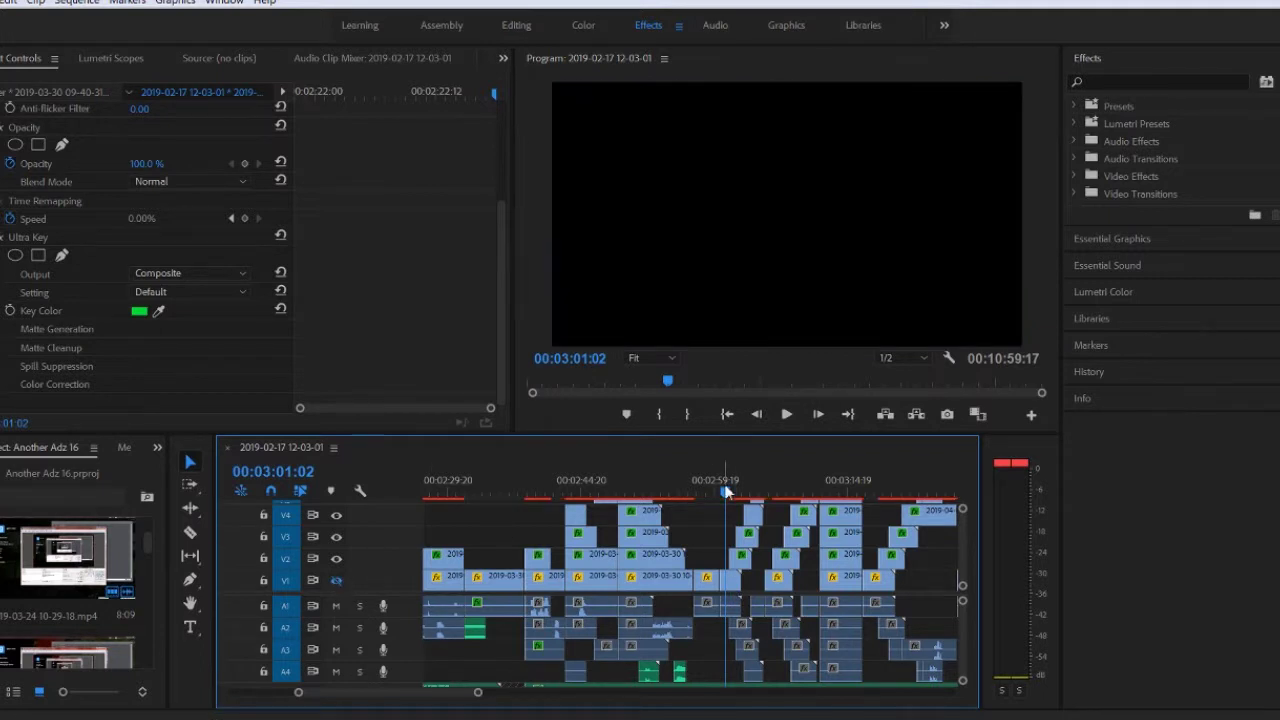
left_click(336, 580)
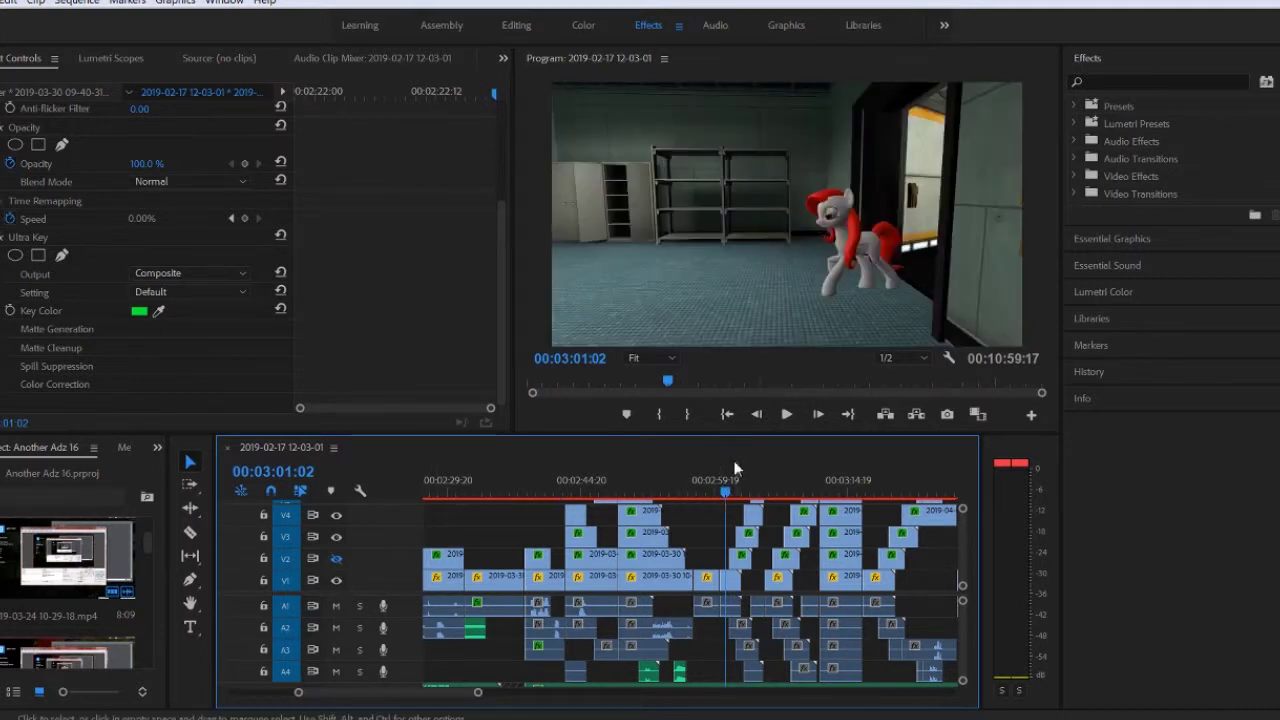
left_click(726, 489)
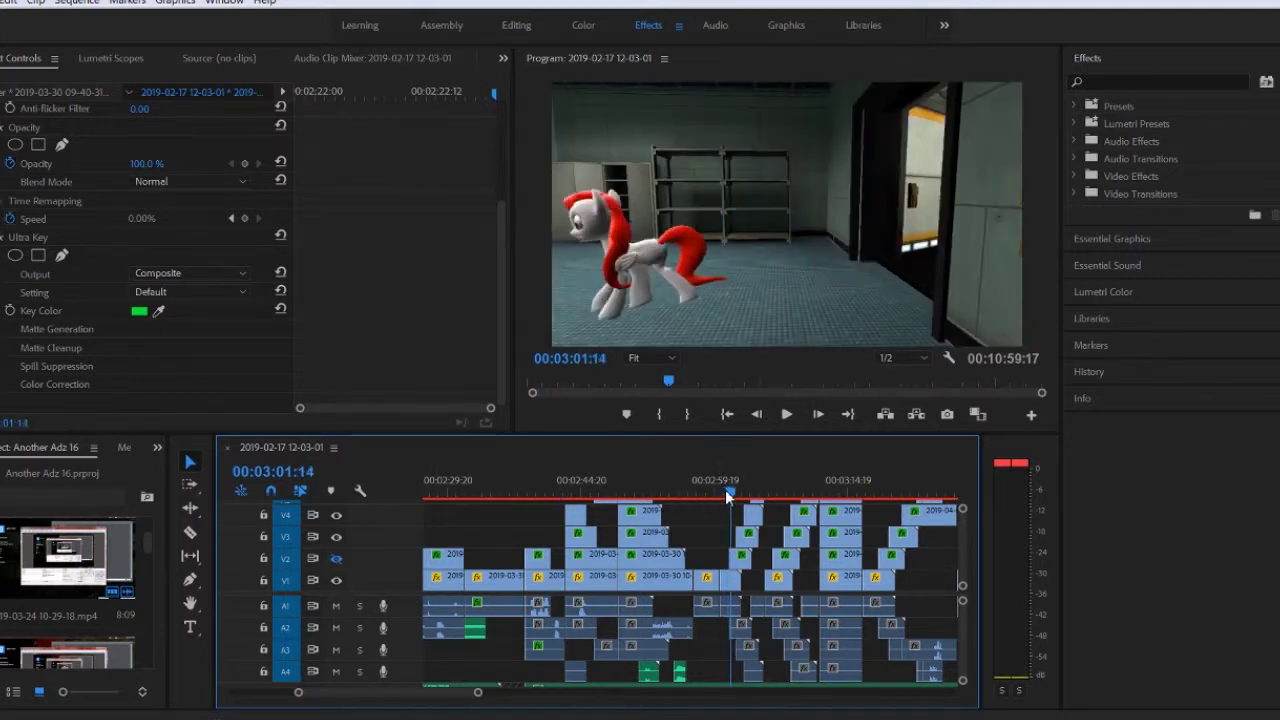
left_click(337, 560)
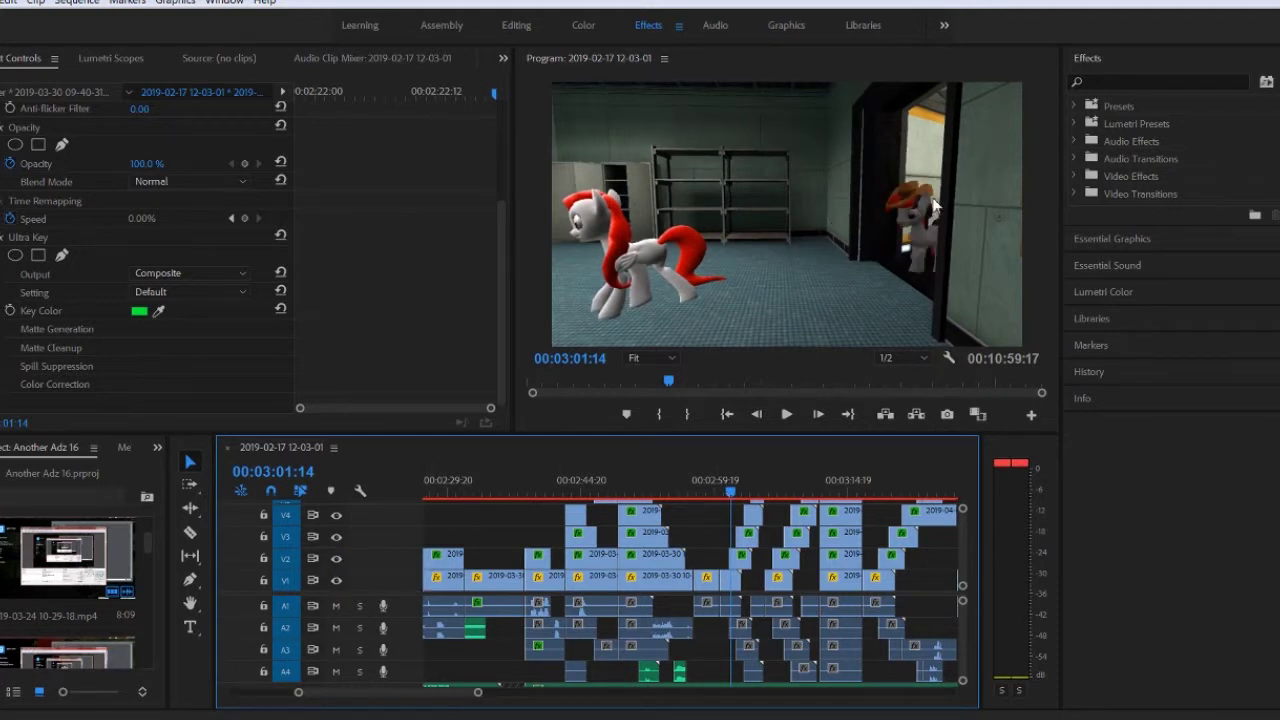
Hide track V1 at 00:03:01:14 to examine the cropped V2 layer, scrub slightly forward, and show V1 again.
left_click(337, 580)
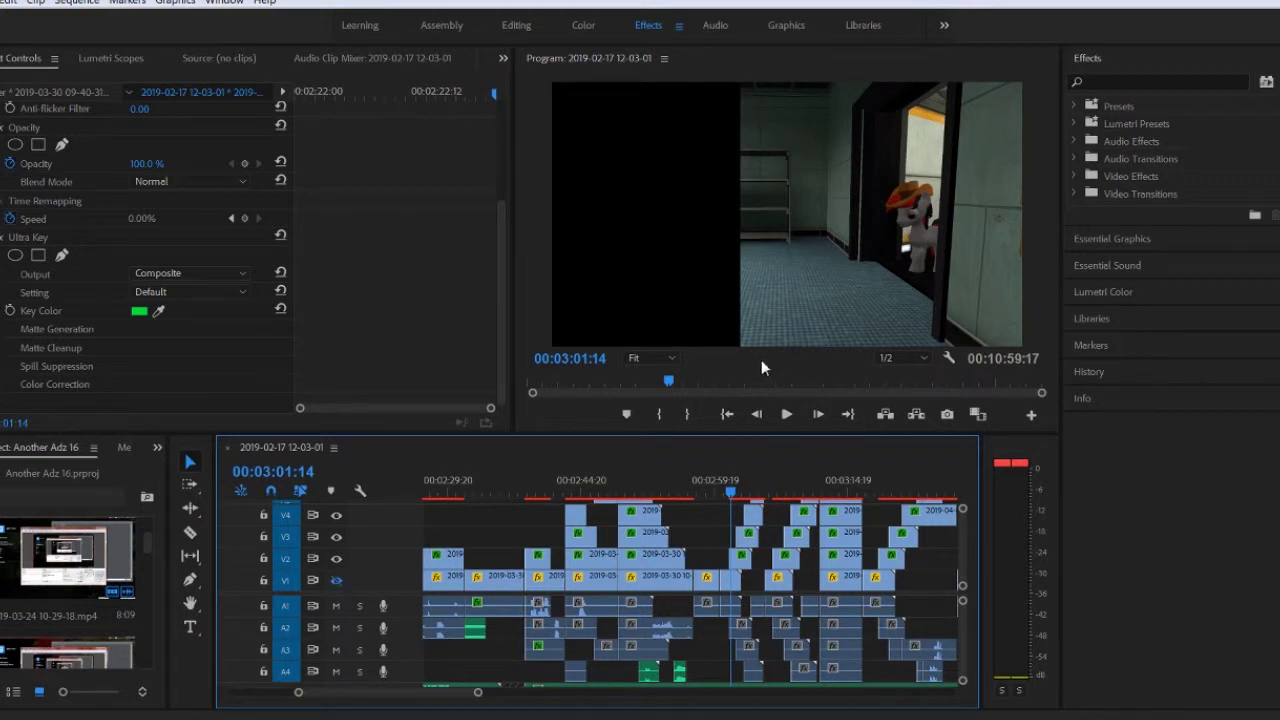
left_click_drag(728, 494, 737, 494)
left_click(337, 581)
Scrub ahead to the group shot in the hallway and play it, stopping at 00:03:17:02.
left_click_drag(742, 494, 840, 494)
left_click(787, 414)
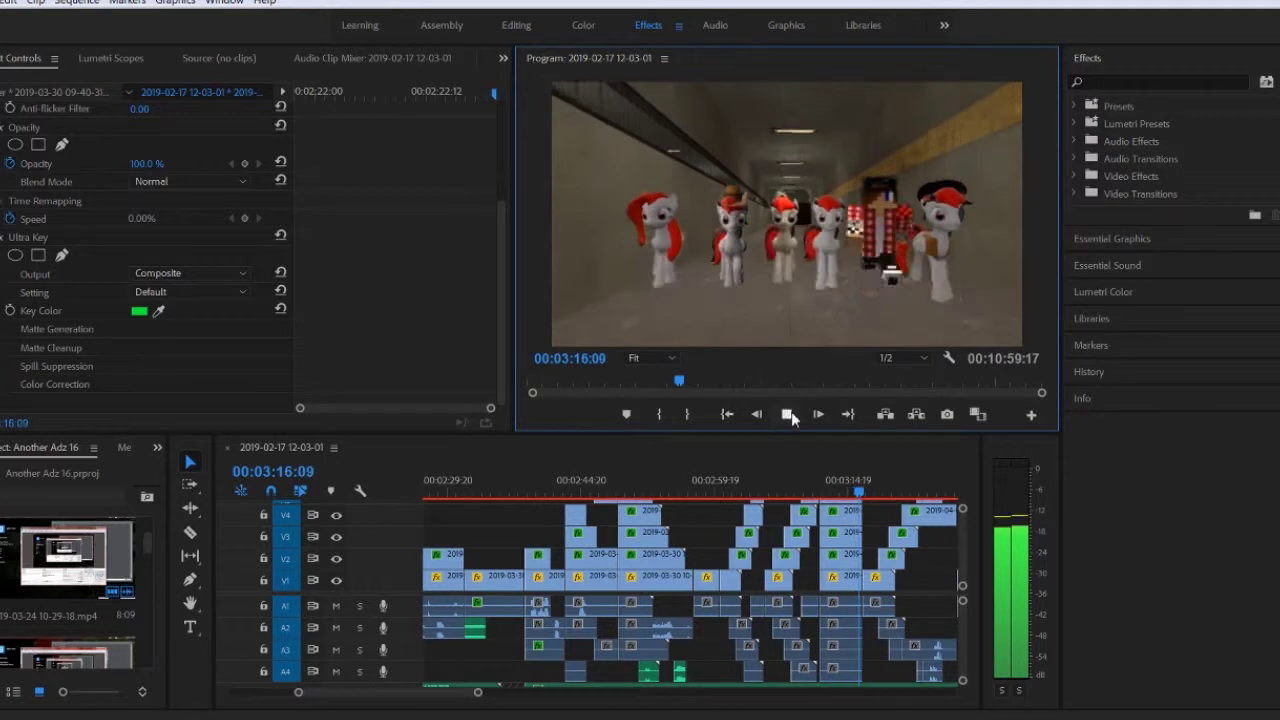
left_click(788, 414)
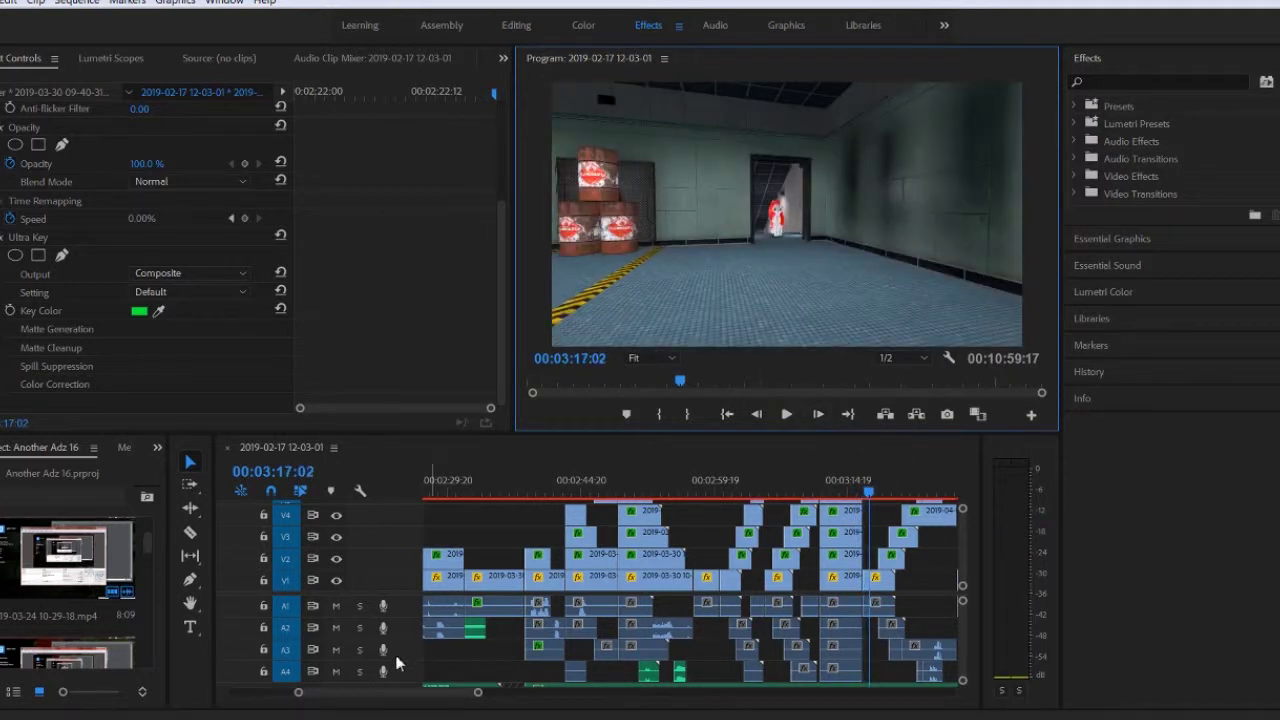
Scrub the sequence forward to the dark corridor shot at 00:03:36:13.
left_click_drag(407, 694, 423, 694)
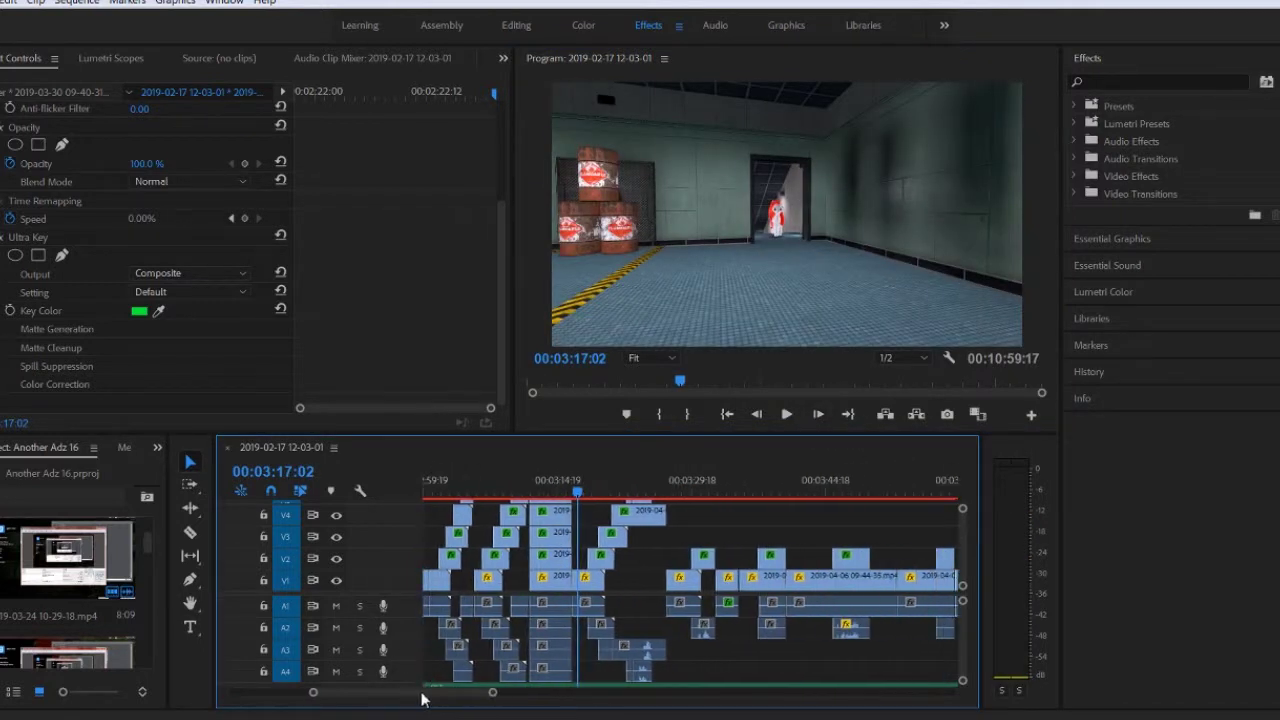
left_click(669, 492)
left_click_drag(669, 492, 749, 495)
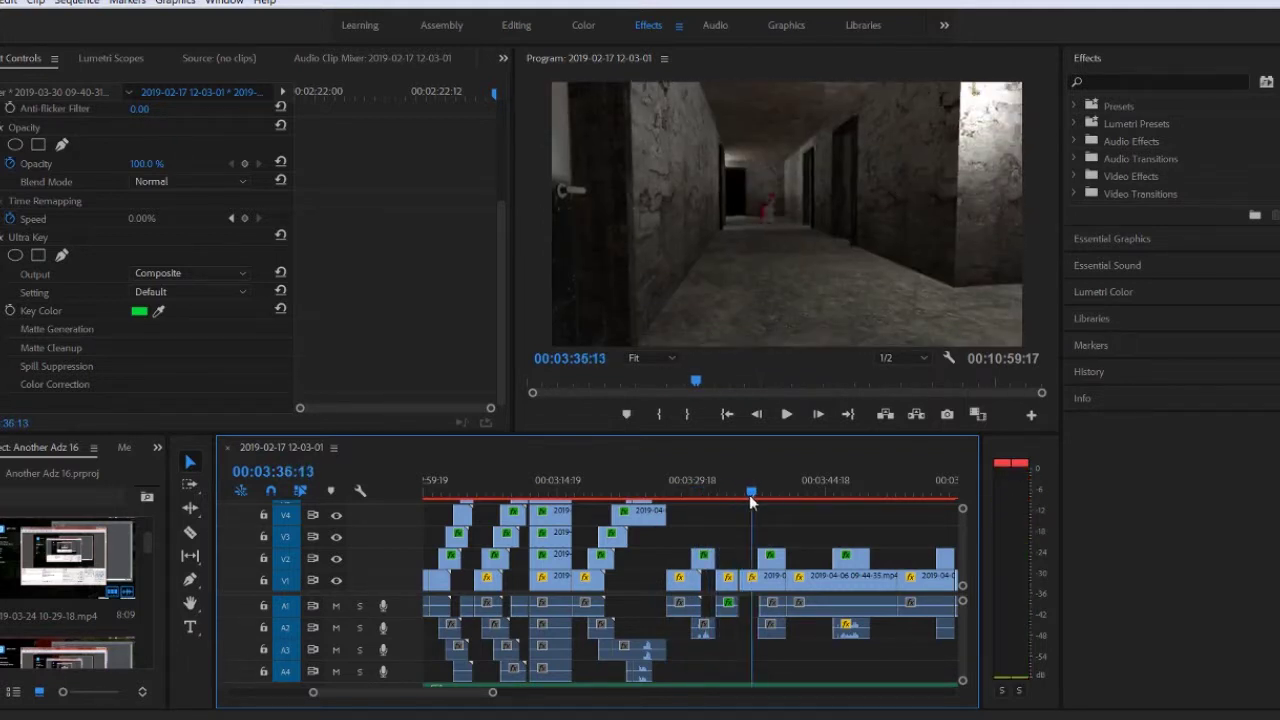
Select the V1 clip of the corridor shot, step through its Position keyframes, and play the shaking motion.
left_click(763, 582)
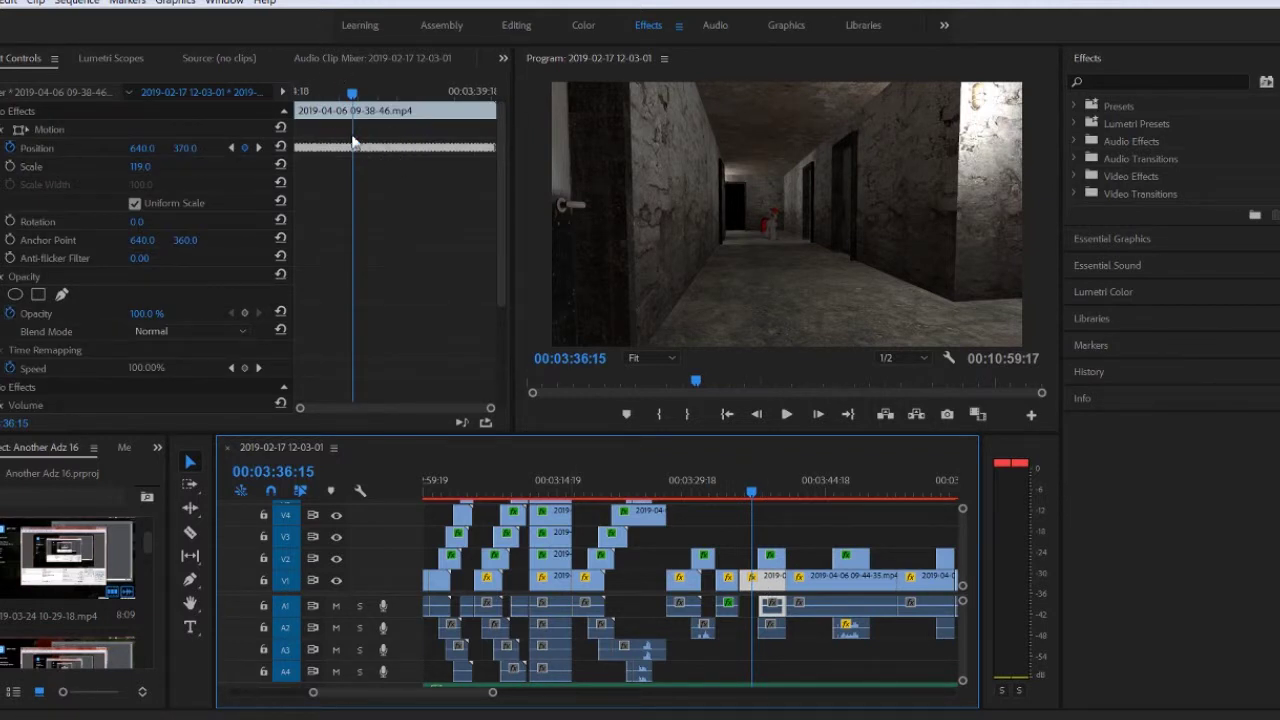
left_click(257, 148)
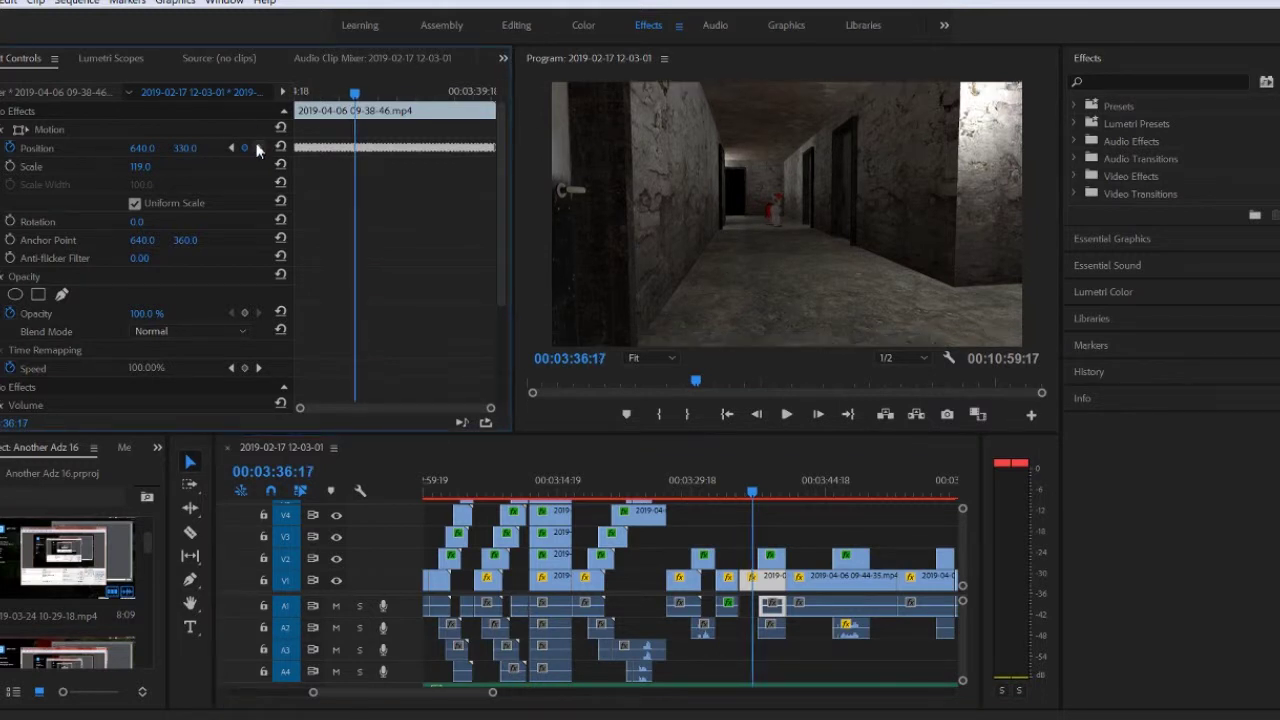
left_click(257, 148)
left_click(786, 415)
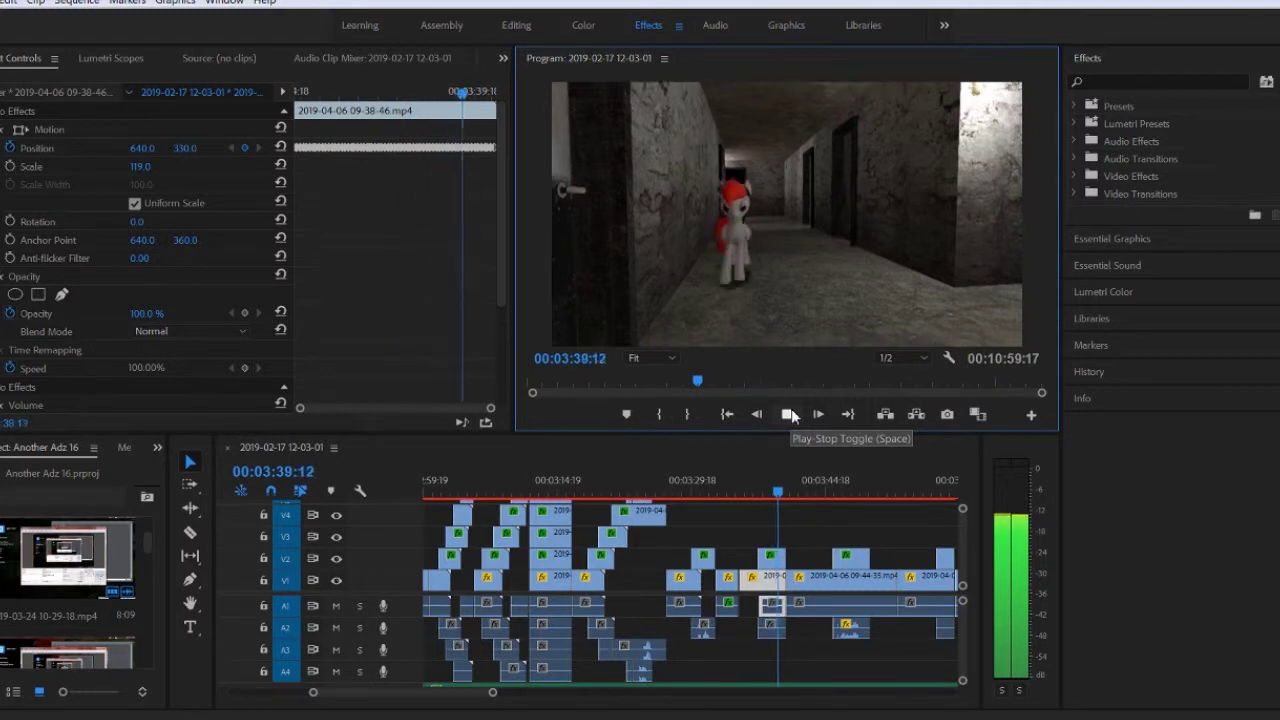
left_click(787, 415)
Move the playhead to 00:03:38:07 and examine the cropped V2 layer by hiding track V1 and showing it again.
left_click(766, 490)
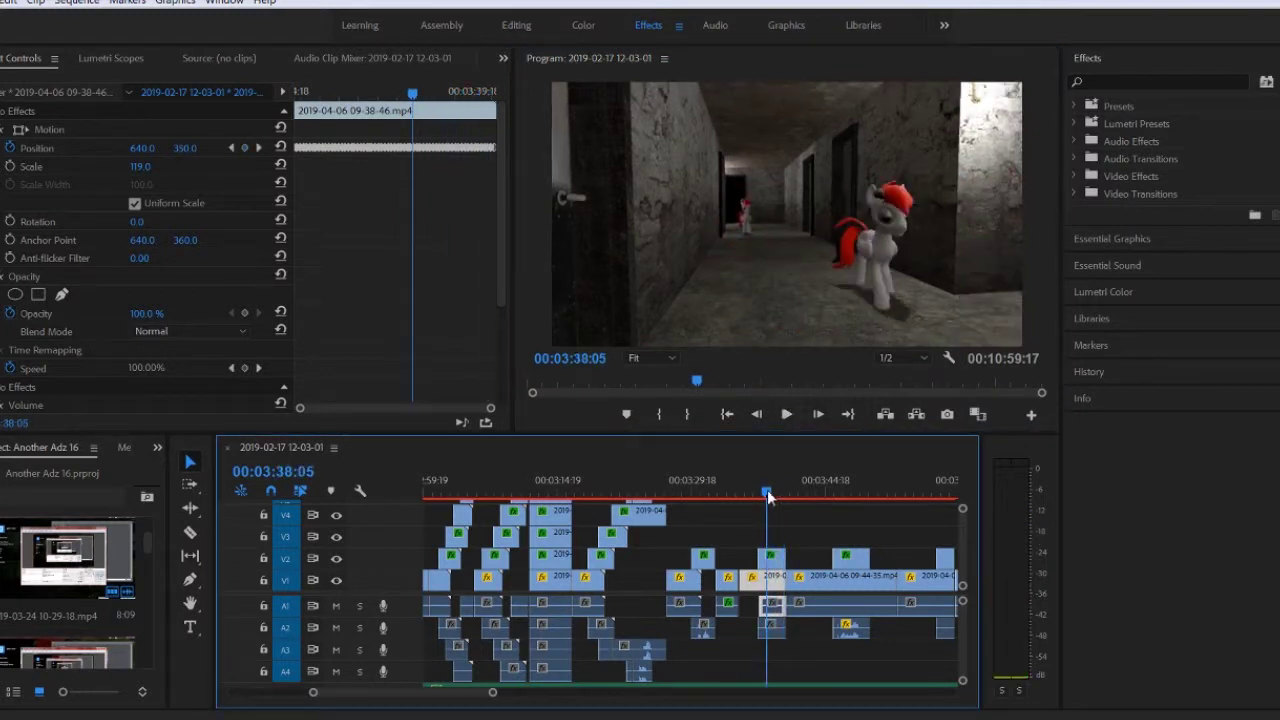
left_click(336, 581)
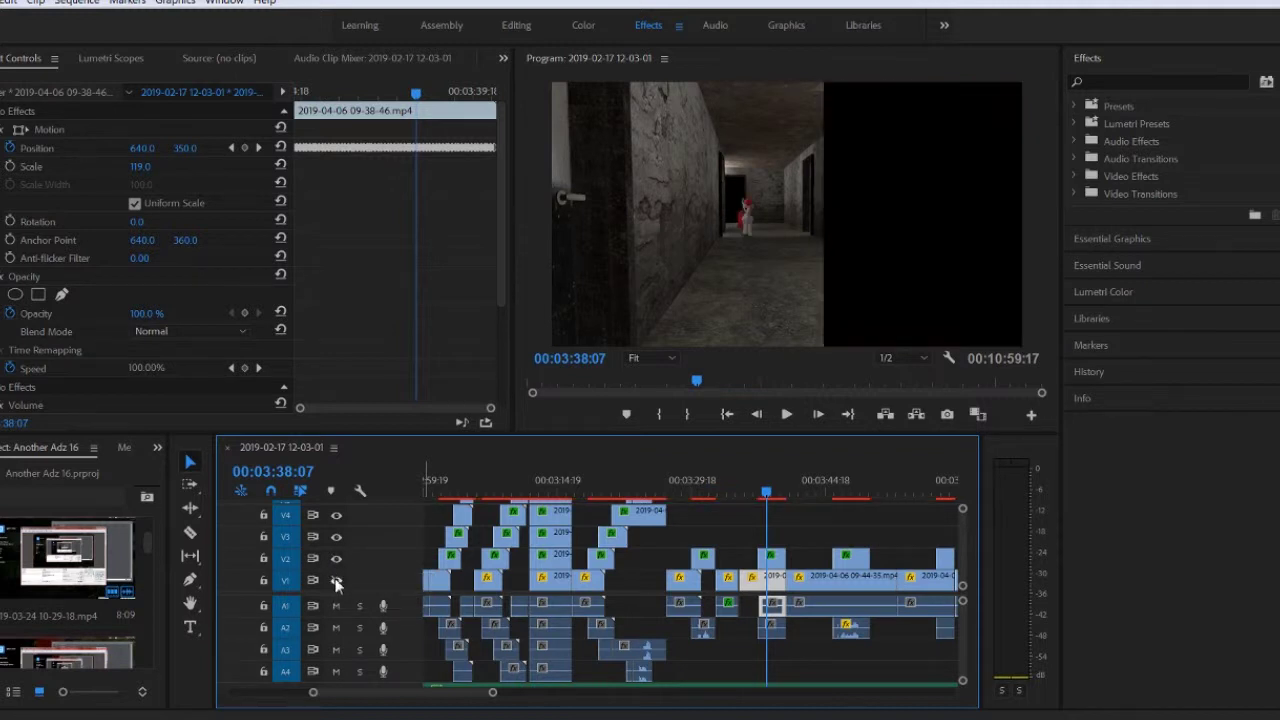
left_click(336, 581)
Scrub the sequence from the computer room shot at 00:03:46:08 to 00:04:23:21.
left_click(838, 490)
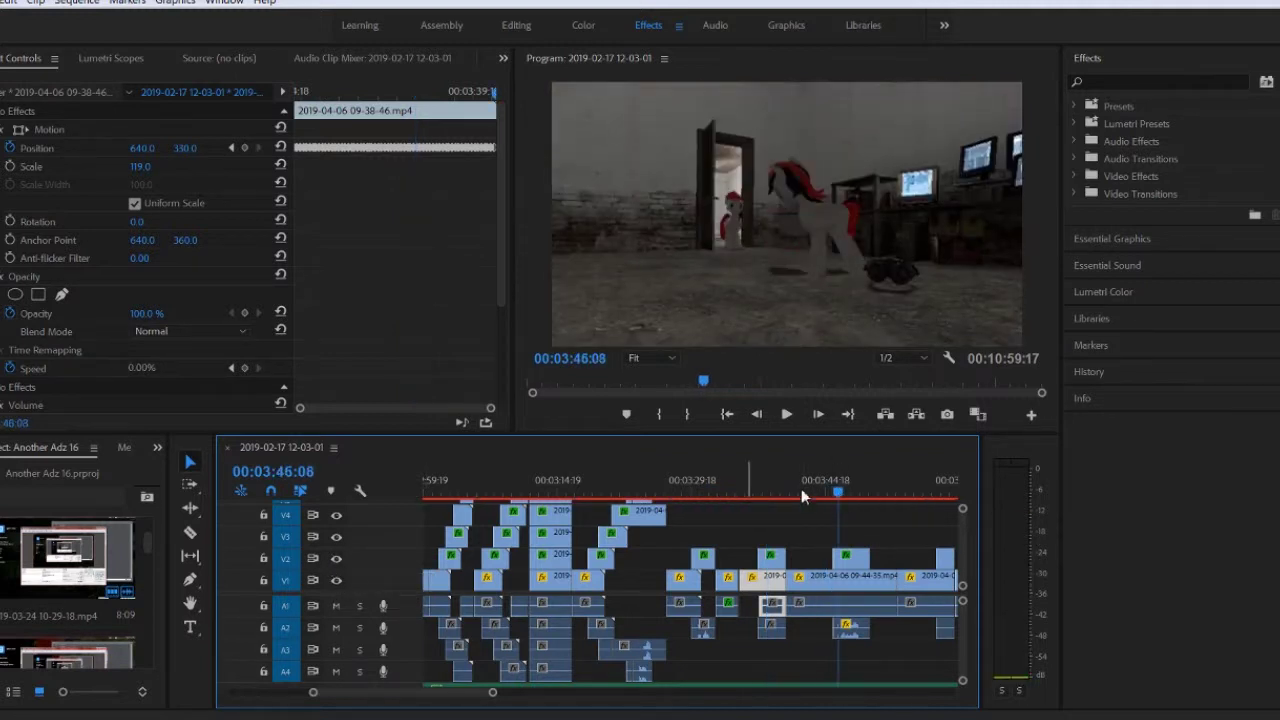
left_click_drag(429, 692, 447, 697)
left_click_drag(640, 482, 840, 490)
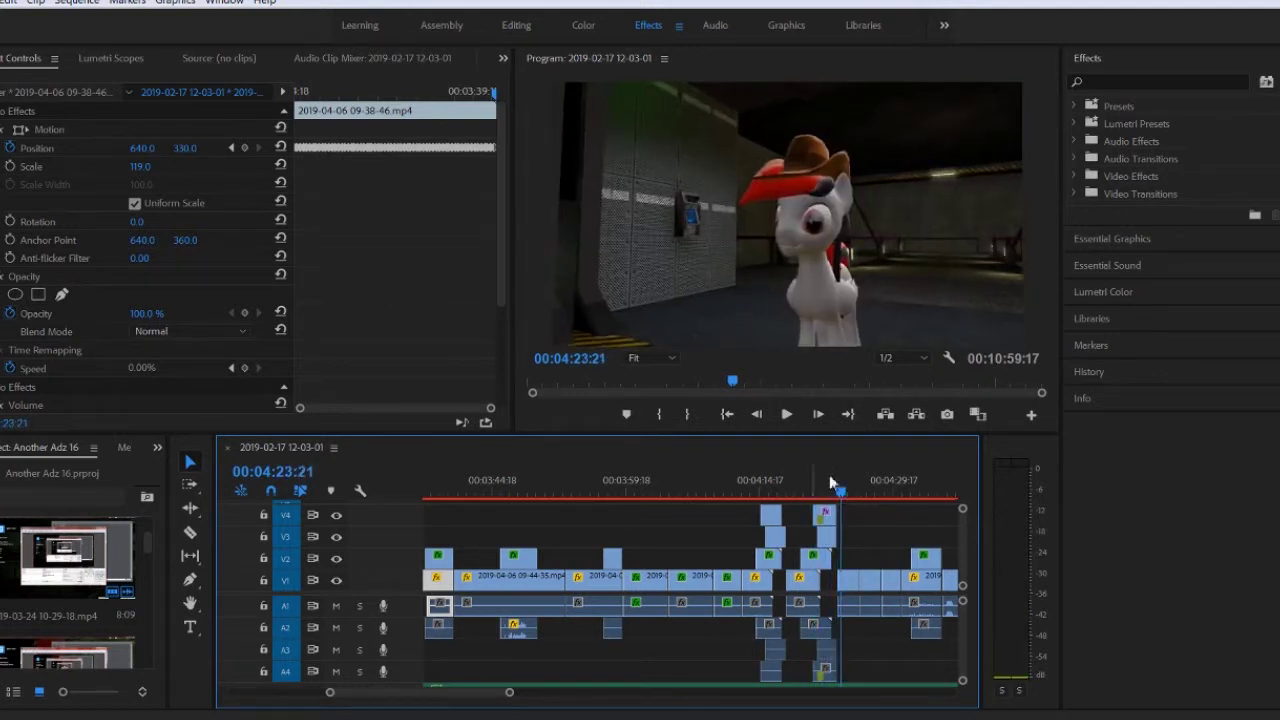
Scrub the sequence forward through the city street shot at 00:05:16:20 to the underground room shot at 00:05:33:17.
scroll(445, 698, "down", 5)
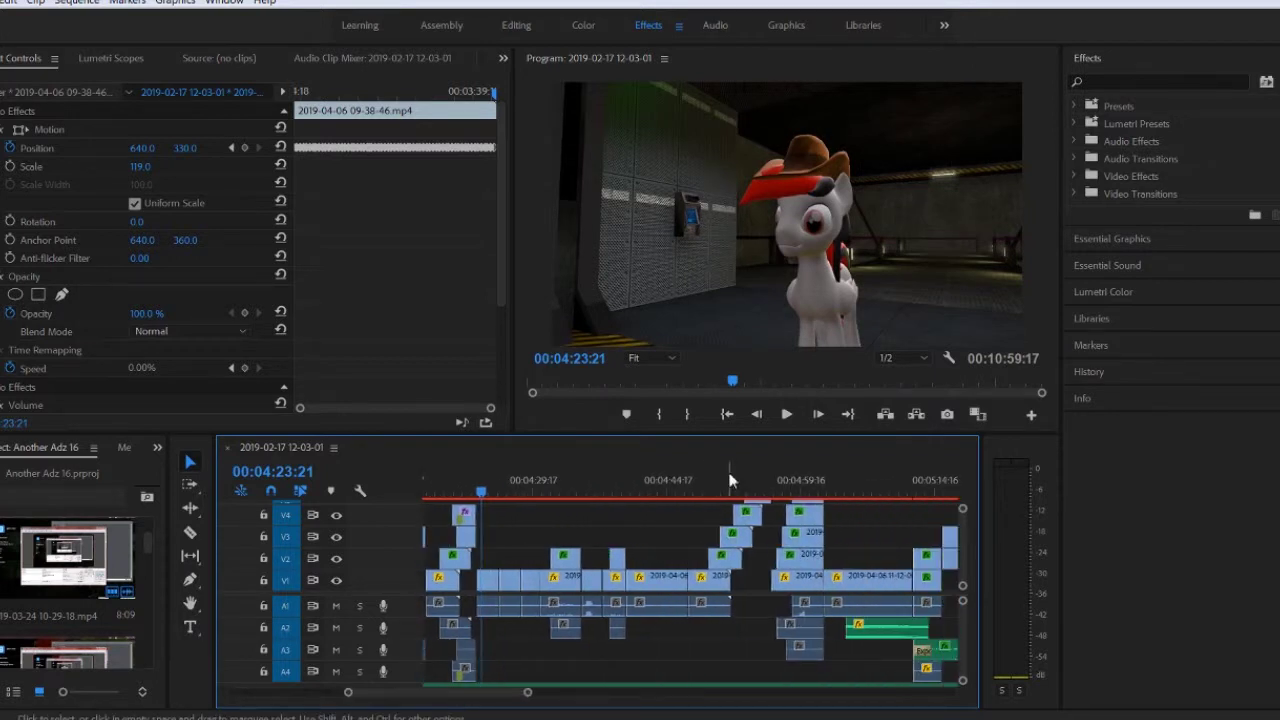
left_click_drag(728, 490, 837, 492)
scroll(490, 698, "down", 3)
left_click_drag(641, 488, 717, 489)
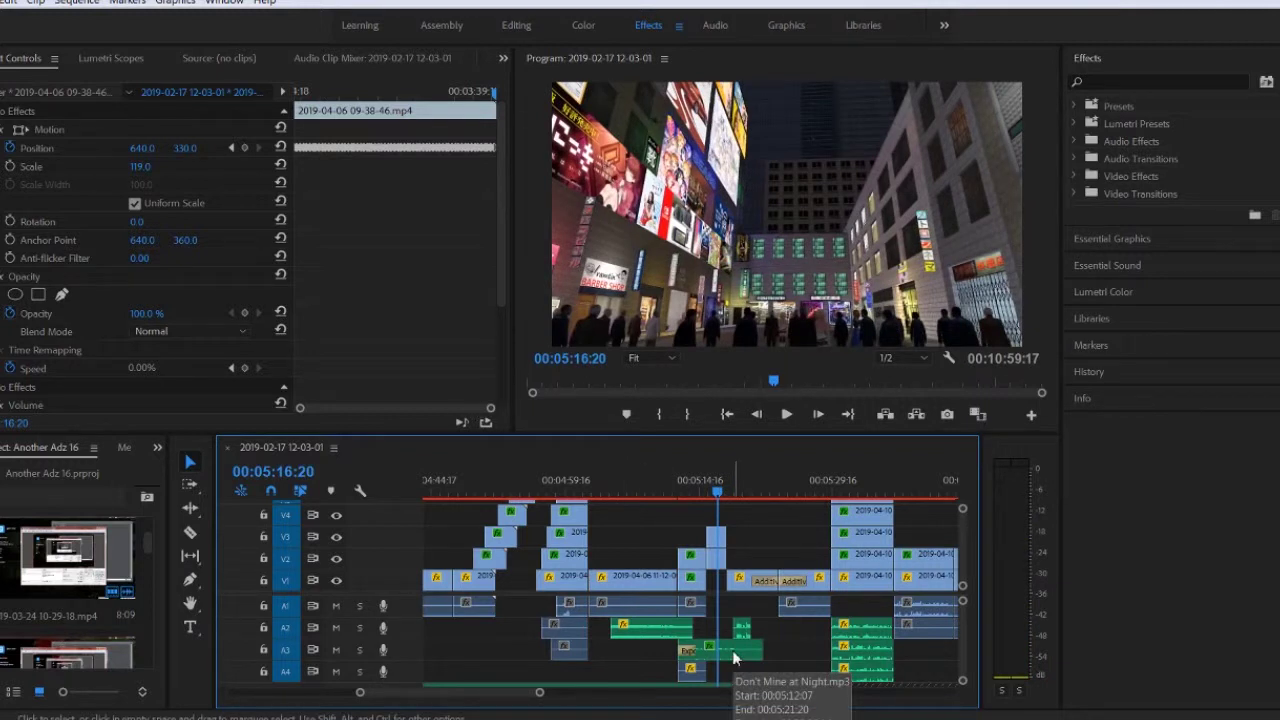
left_click_drag(718, 494, 868, 497)
Move the playhead to the group shot at 00:06:23:19 and examine its 9.jpg background by hiding track V1 and showing it again.
scroll(534, 694, "down", 10)
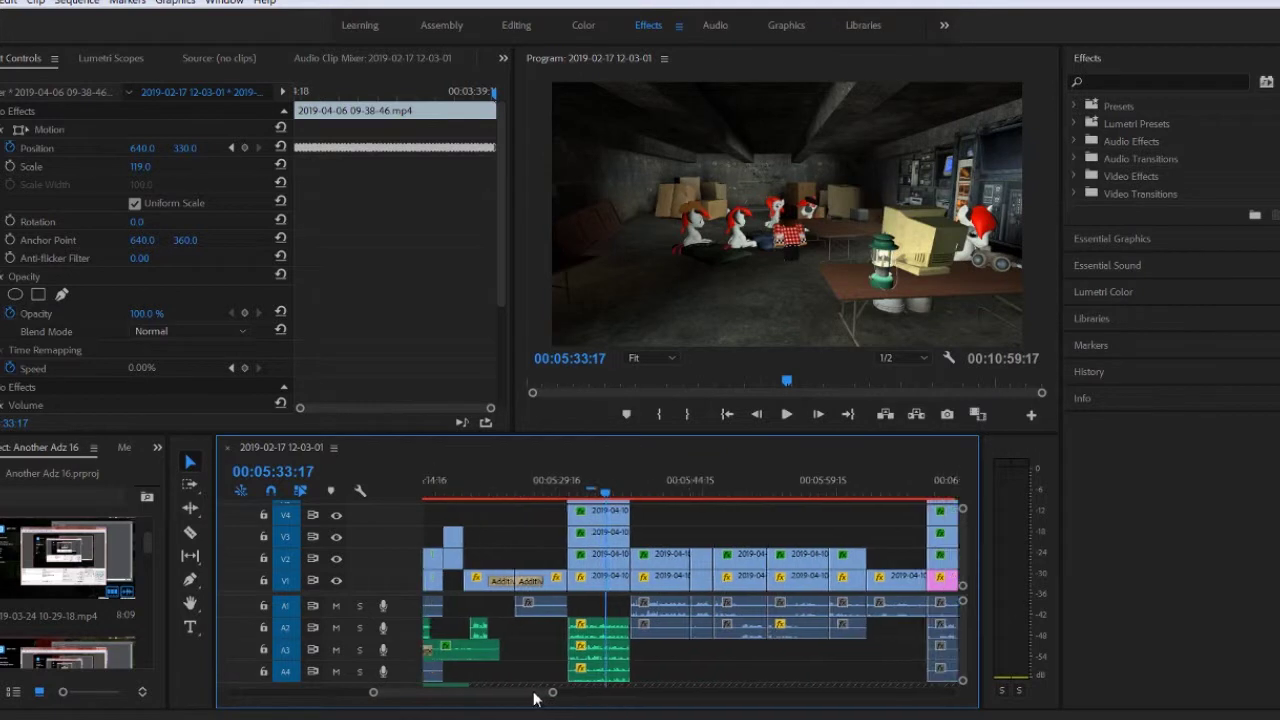
scroll(551, 692, "down", 3)
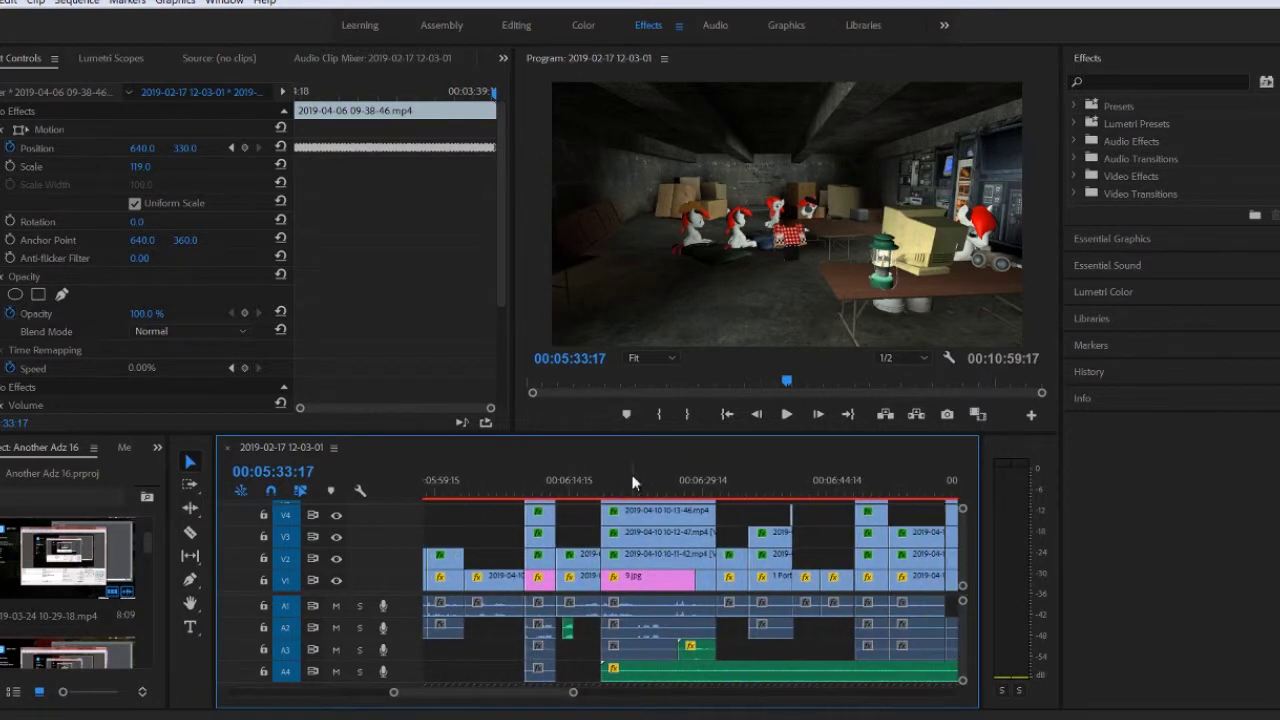
left_click_drag(640, 493, 650, 493)
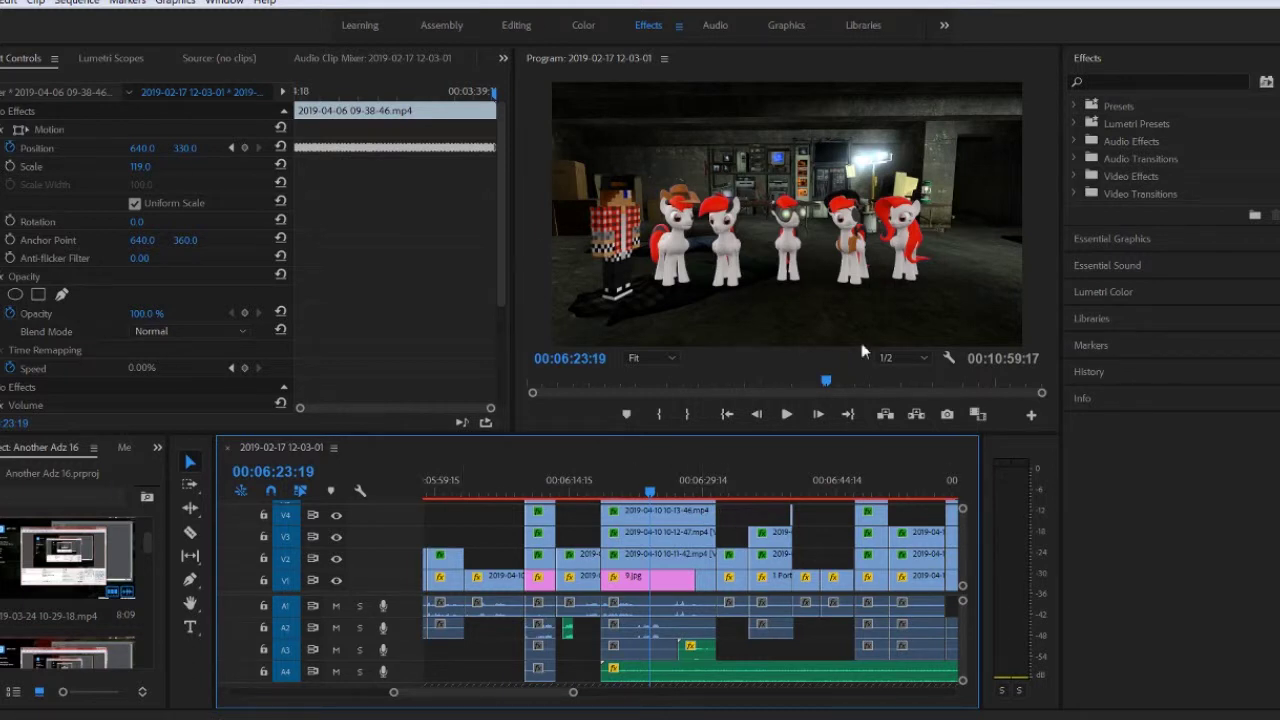
left_click(336, 581)
left_click(336, 581)
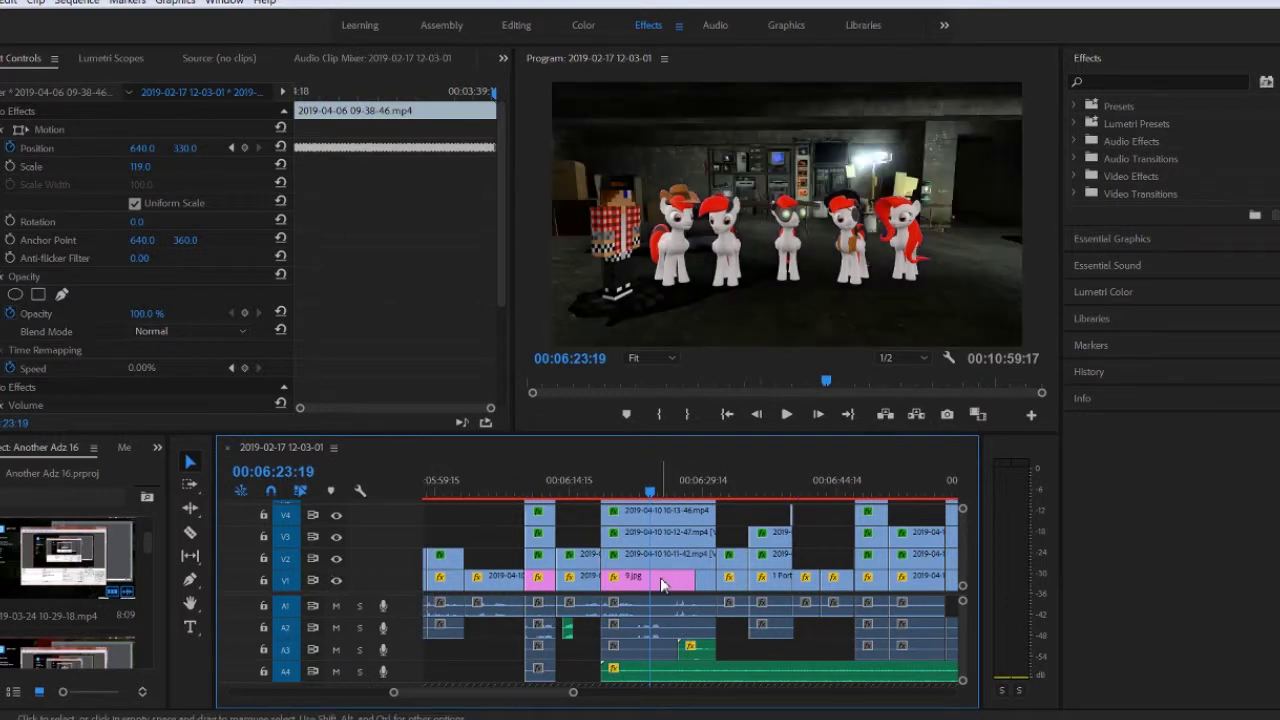
Reveal the group shot's upper video tracks up to V8 and scrub through their clips to 00:06:28:15.
scroll(961, 536, "up", 3)
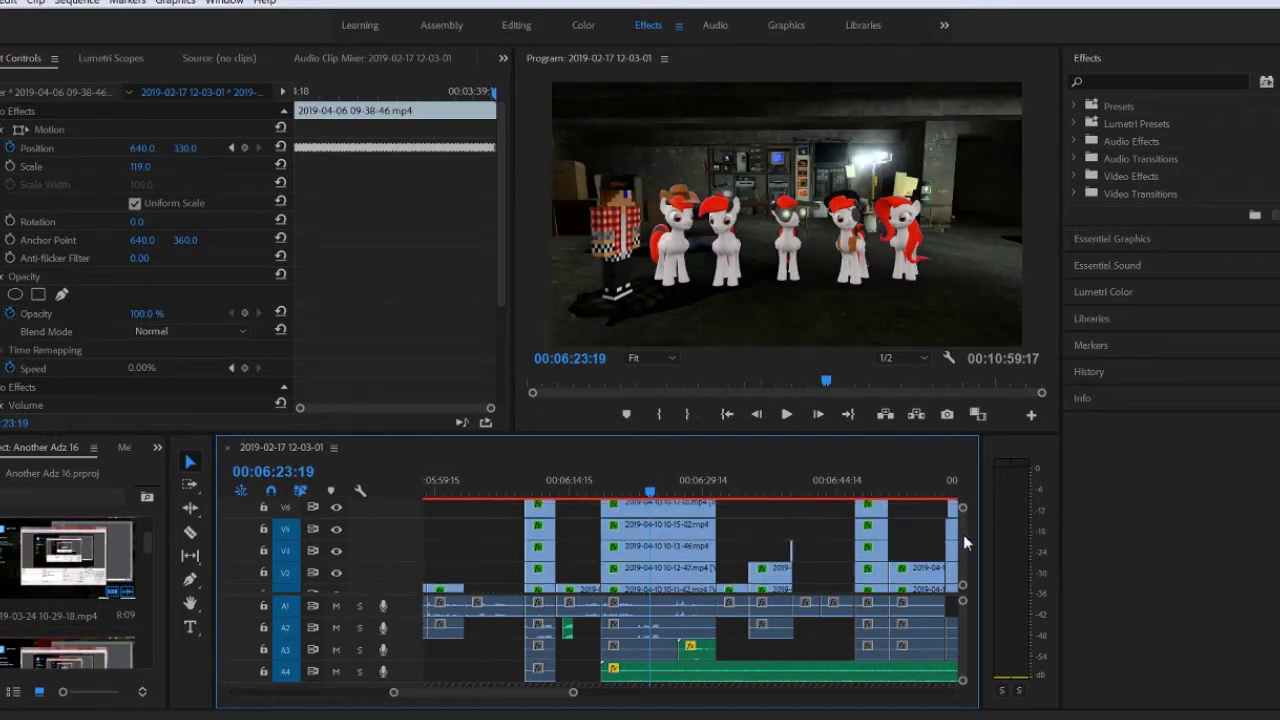
left_click_drag(664, 490, 677, 491)
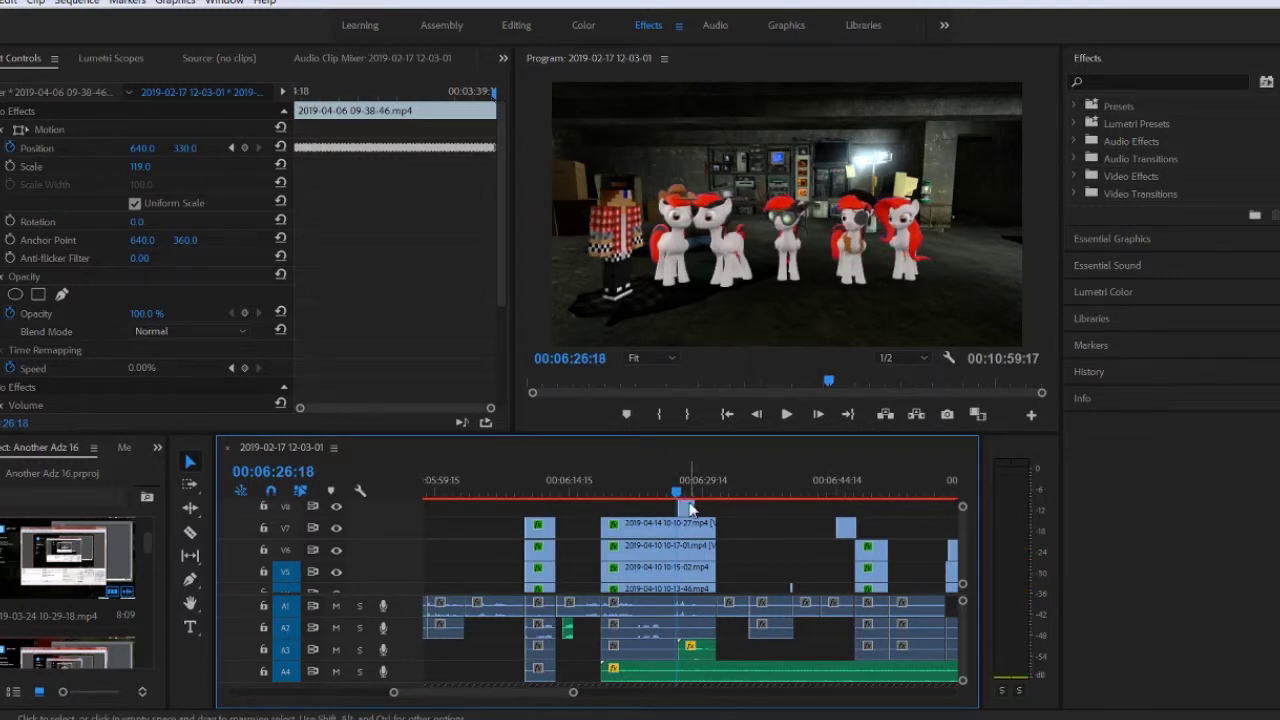
left_click_drag(679, 492, 692, 497)
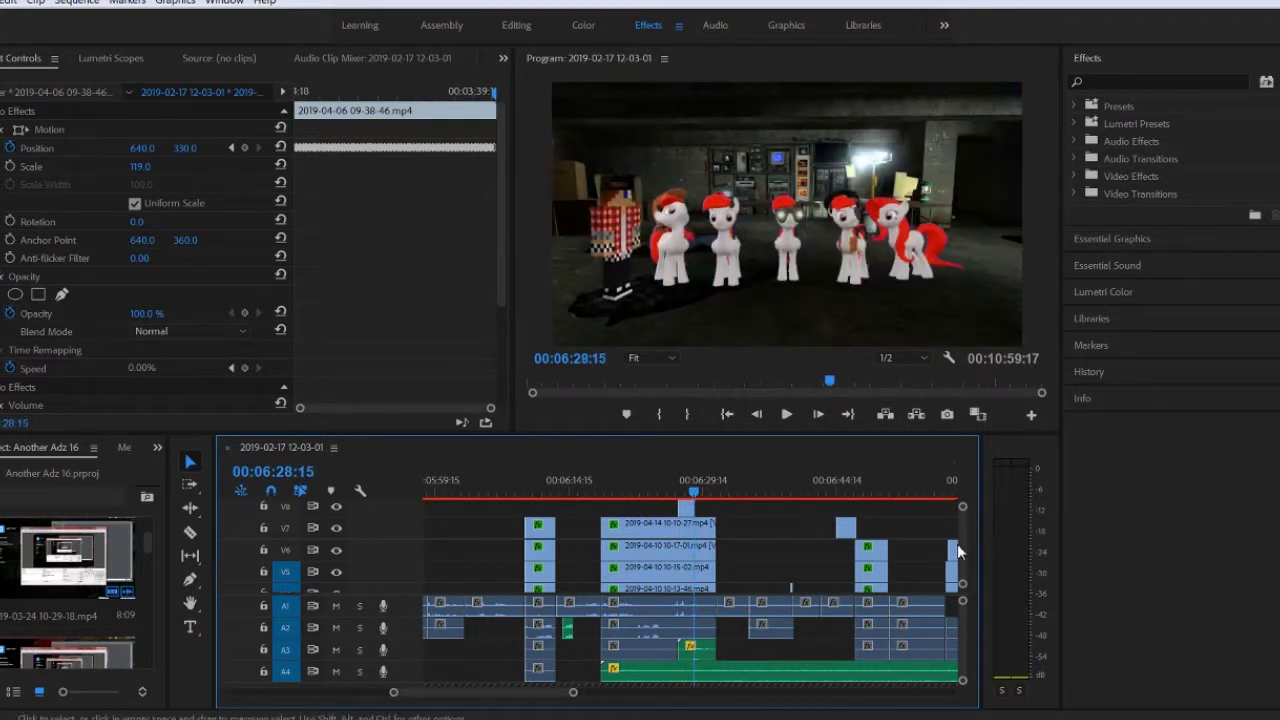
Step frame by frame from 00:06:28:15 to 00:06:28:22 through the group shot's transition to the blue portal background, and play it.
scroll(725, 562, "down", 3)
left_click(818, 414)
left_click(818, 414)
left_click(818, 414)
left_click(818, 414)
left_click(818, 414)
left_click(818, 414)
left_click(818, 414)
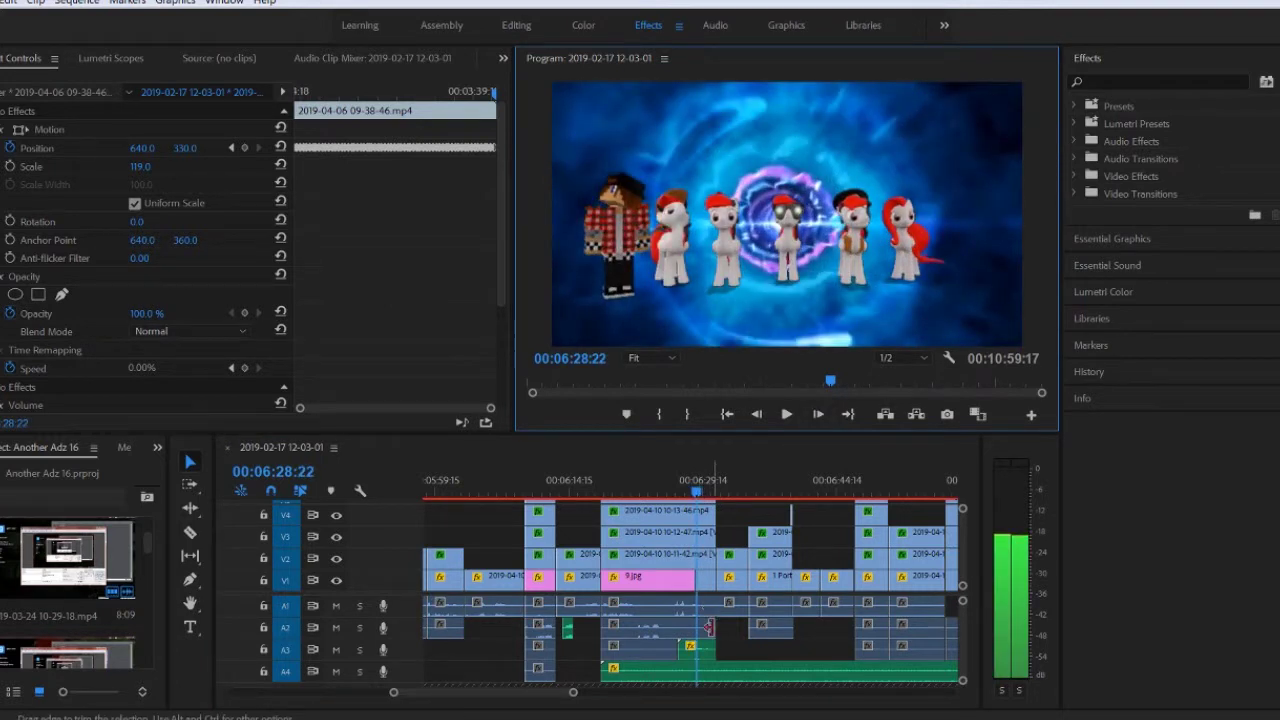
key("space")
Scrub the sequence forward through the forest group shot at 00:06:49:05 to the patio shot at 00:07:43:22.
left_click(793, 490)
left_click_drag(803, 495, 877, 493)
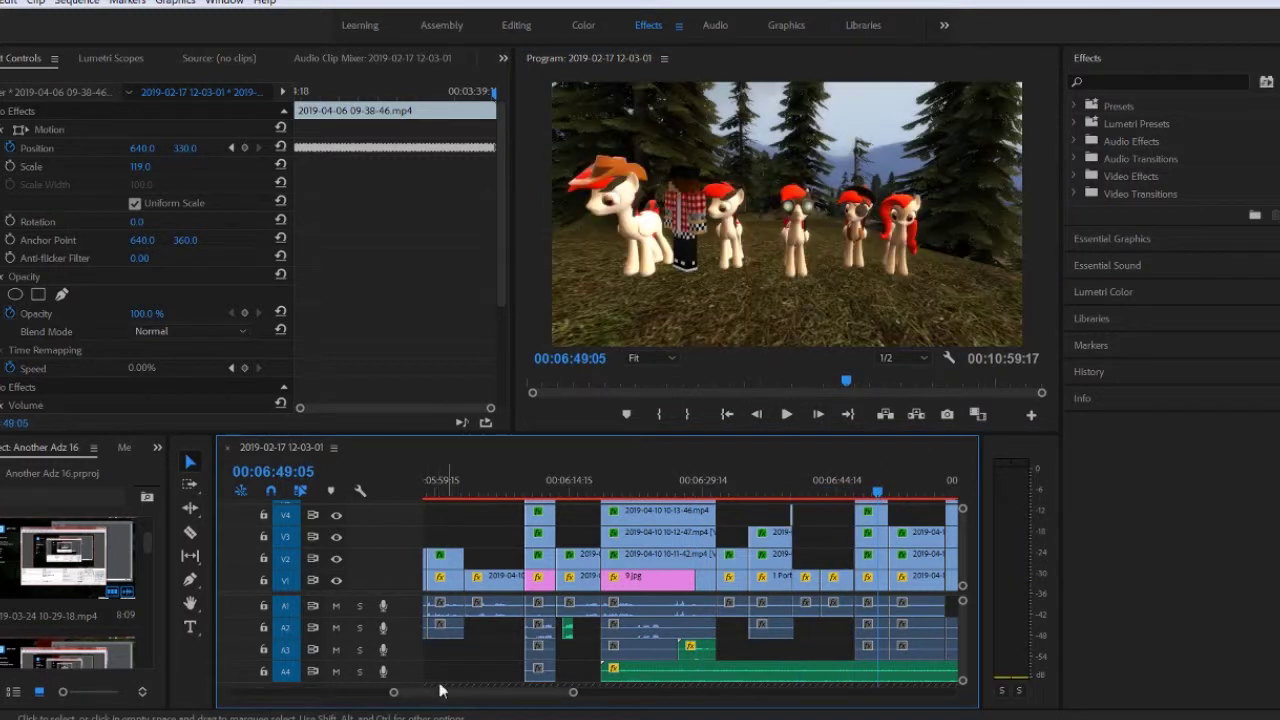
scroll(450, 690, "down", 5)
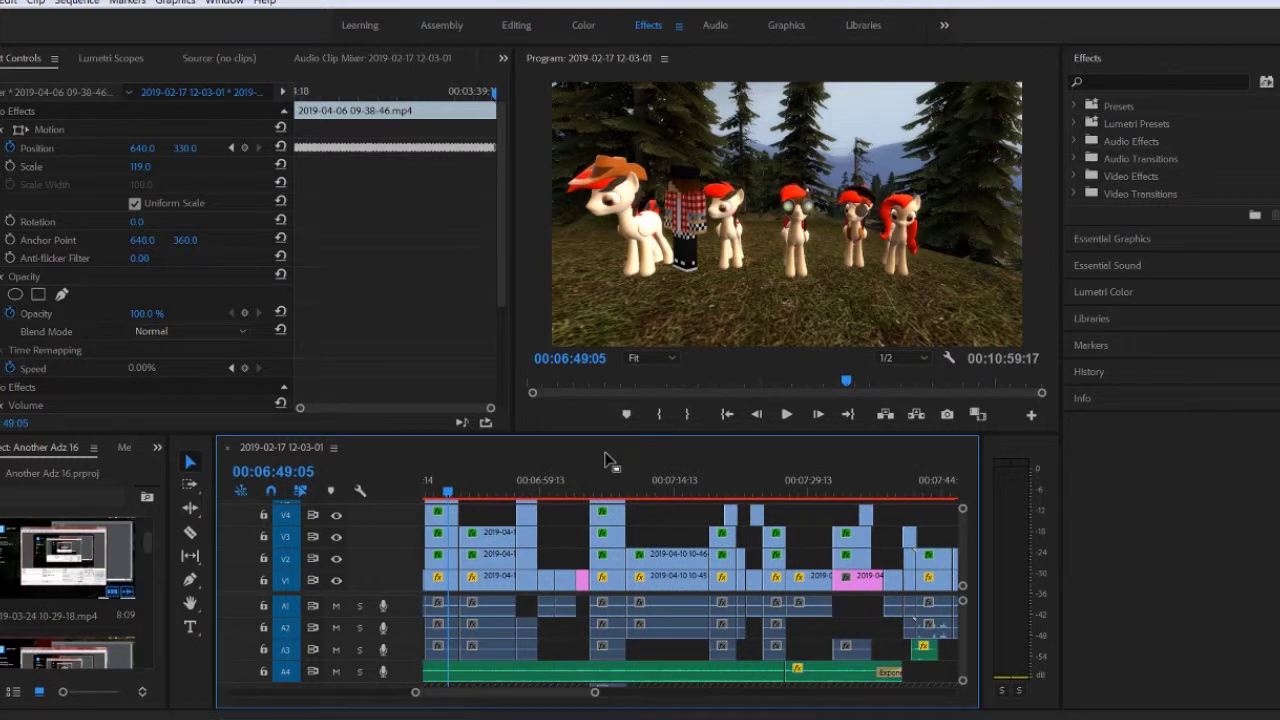
left_click_drag(672, 490, 868, 497)
left_click_drag(876, 490, 936, 492)
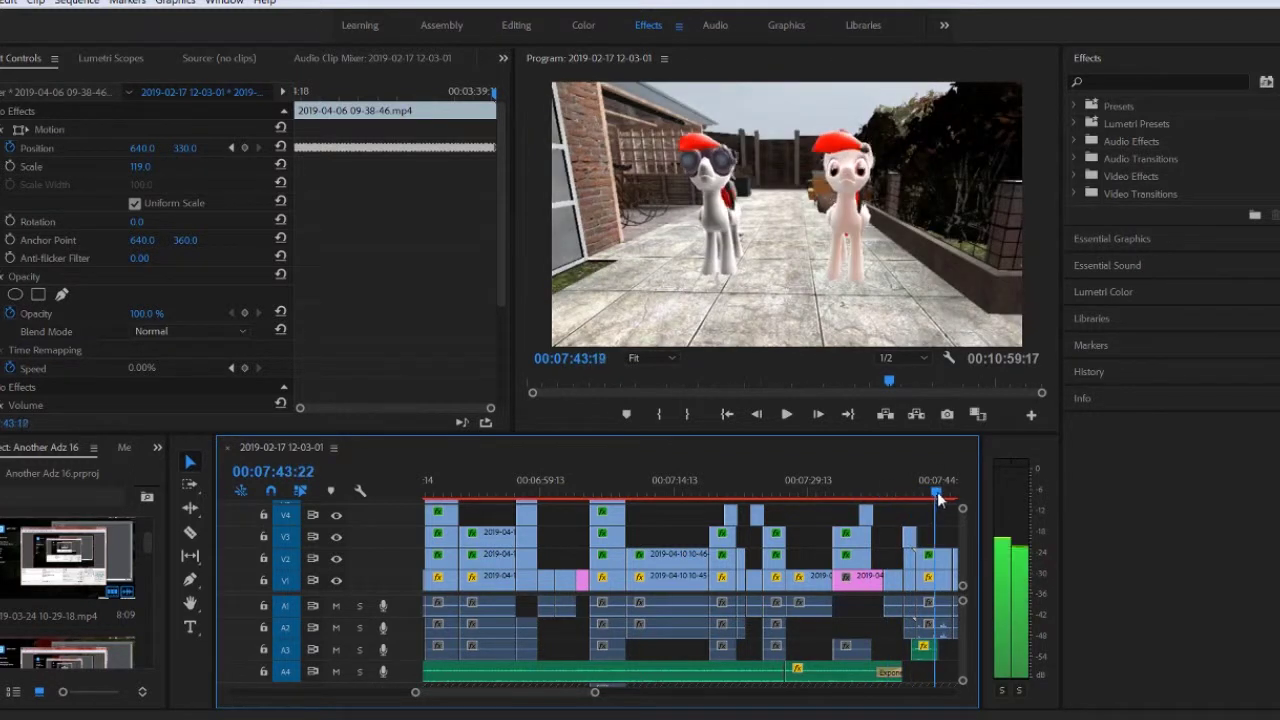
Scrub through the patio conversation shots at 00:07:54:14 and on to the empty patio shot at 00:08:34:01.
left_click_drag(489, 695, 510, 694)
left_click_drag(563, 495, 616, 492)
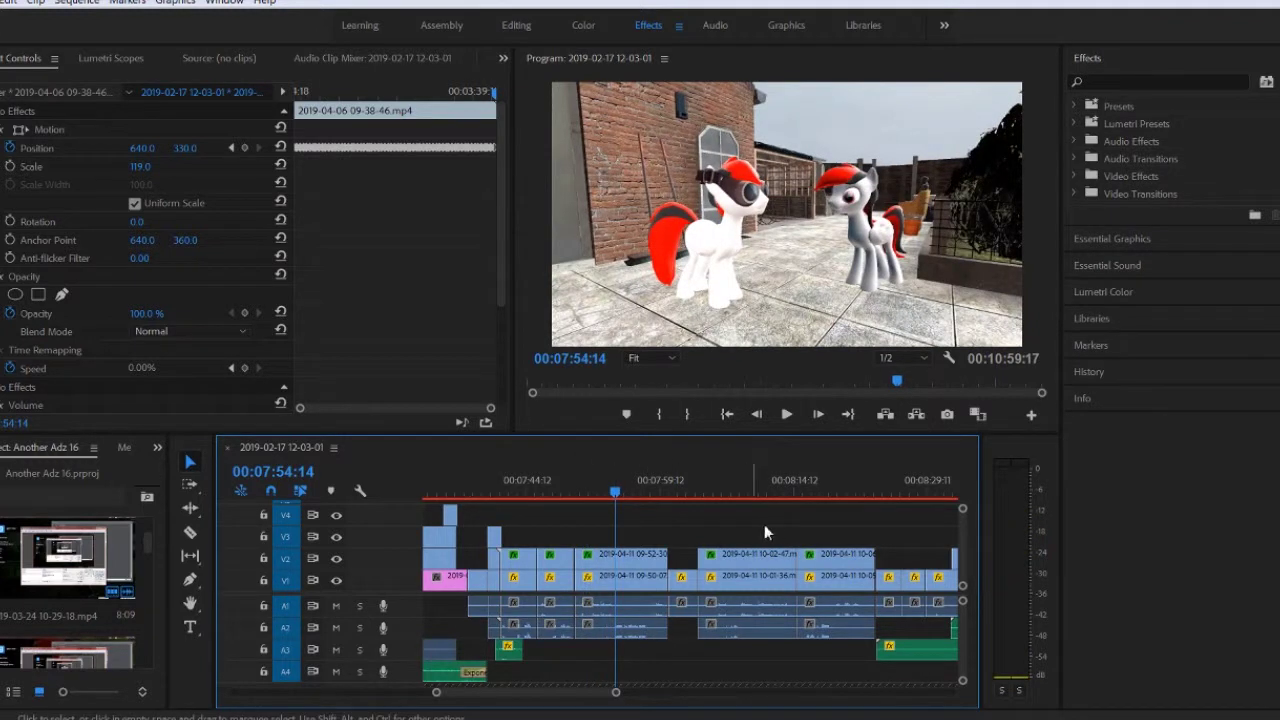
left_click(670, 492)
left_click_drag(670, 492, 798, 484)
left_click_drag(545, 697, 561, 697)
left_click(638, 492)
left_click_drag(638, 492, 651, 493)
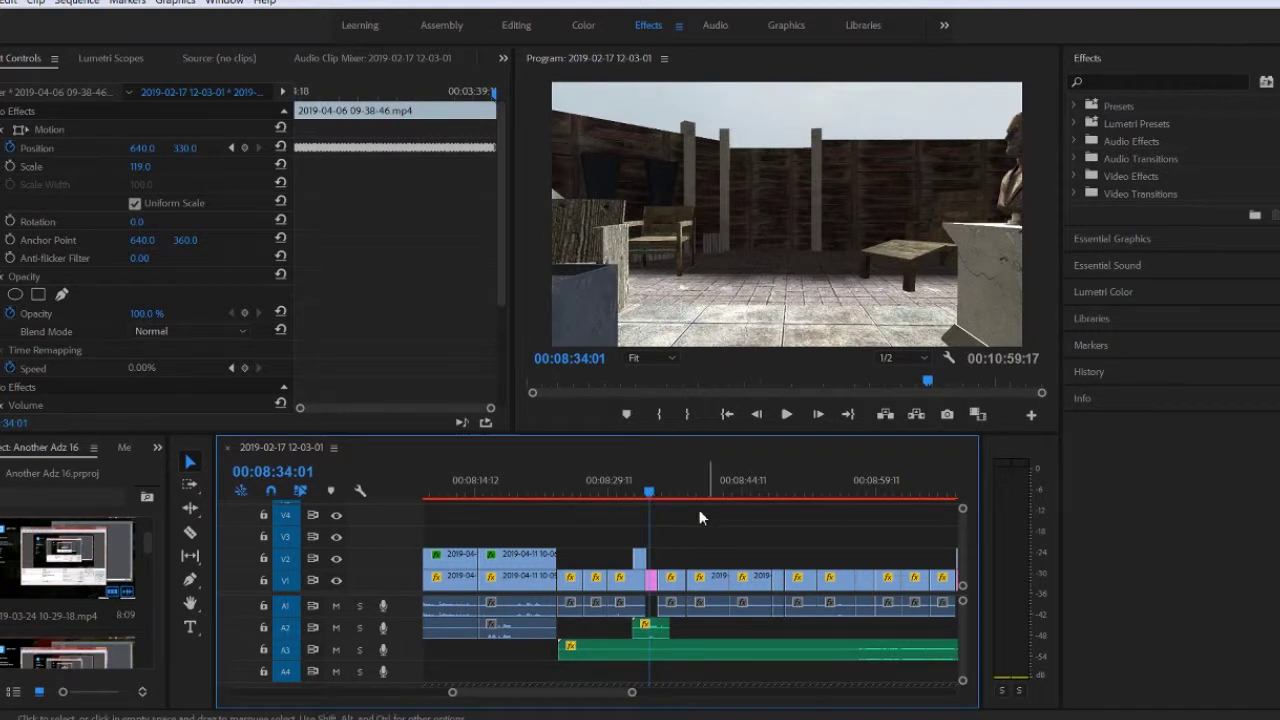
Move the playhead to 00:09:13:03 and examine the Goggles (3).jpg layer by hiding track V2 and showing it again.
scroll(508, 695, "down", 6)
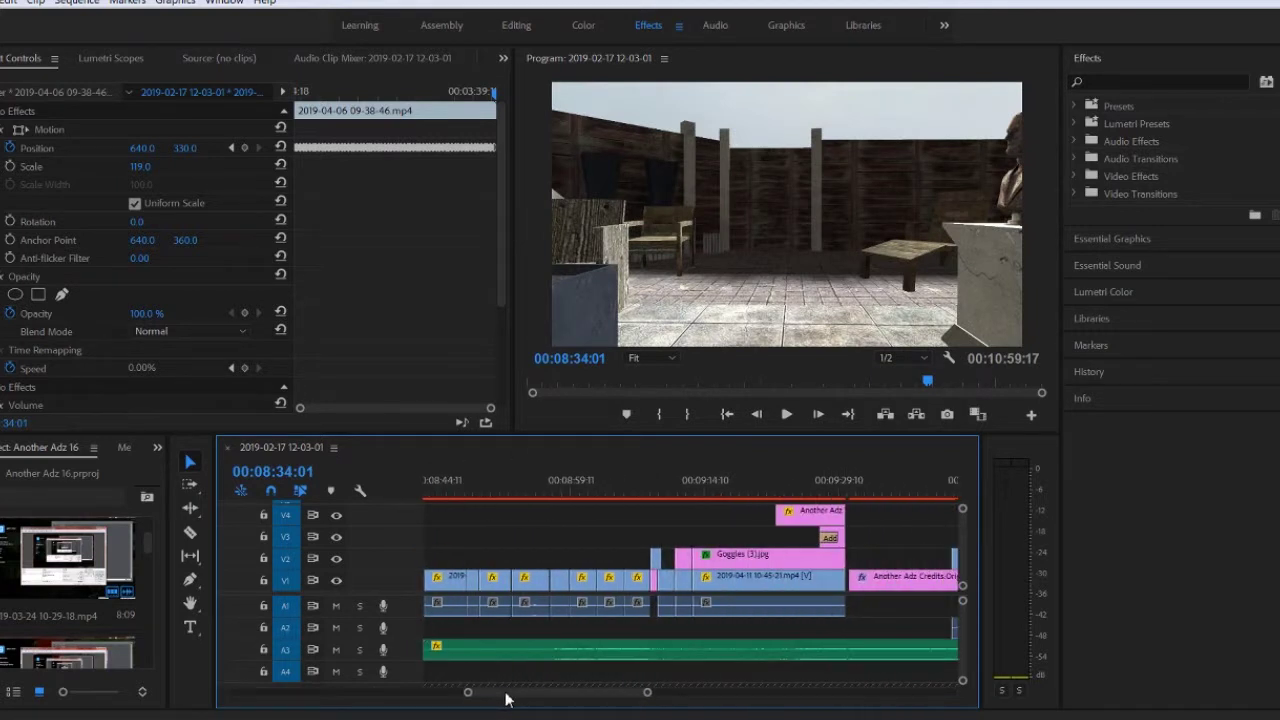
left_click_drag(570, 487, 653, 490)
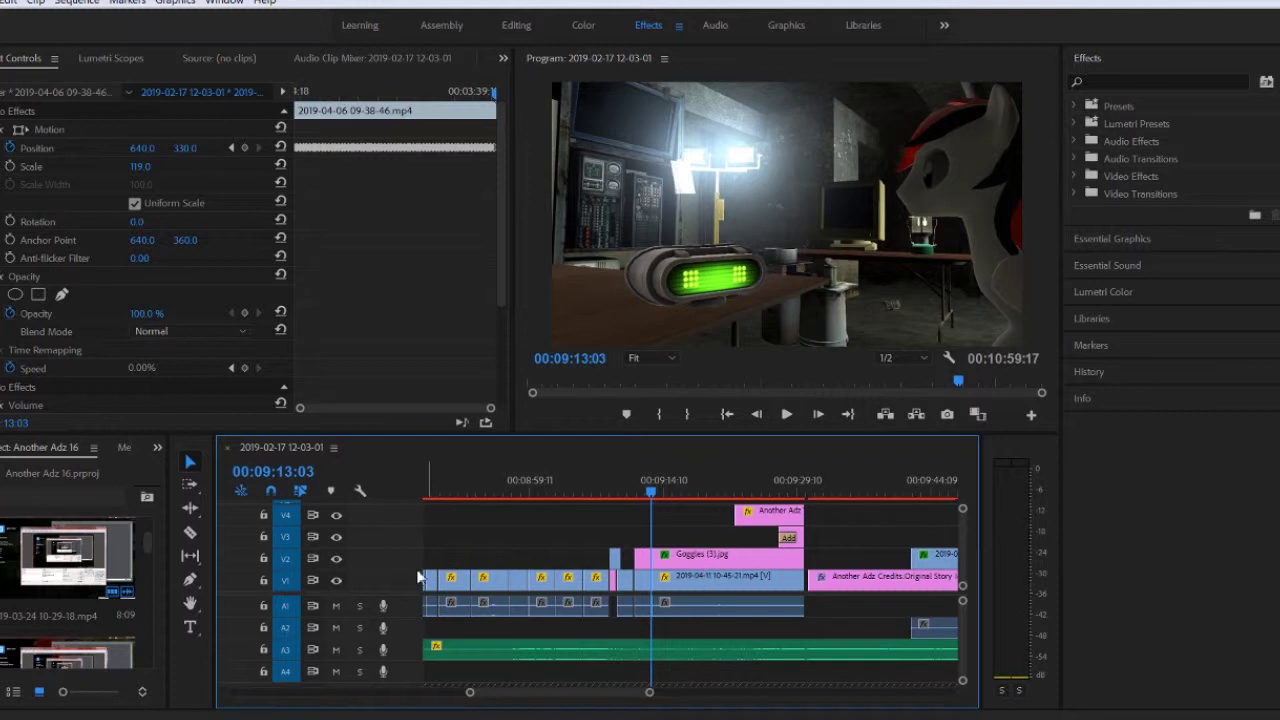
left_click(336, 559)
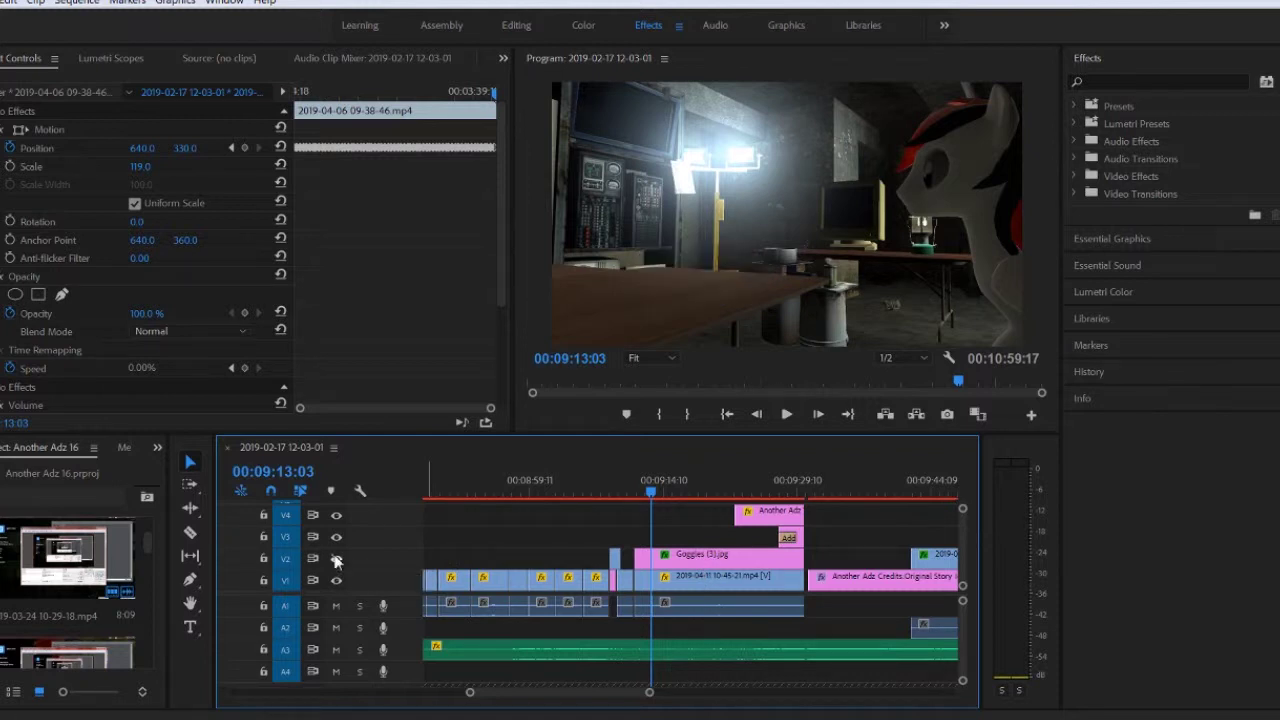
left_click(336, 559)
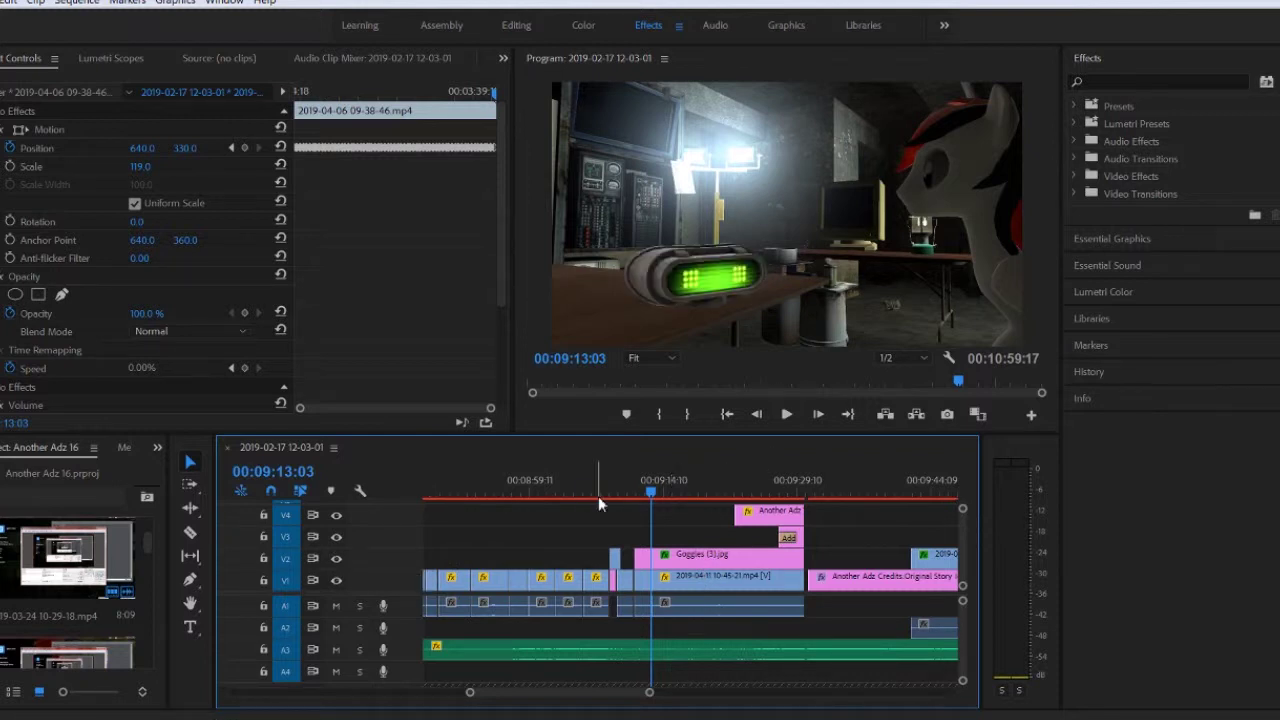
Scrub through the Another Adz title reveal to 00:09:29:19 and check its title layer by hiding and showing track V4.
left_click_drag(655, 487, 786, 505)
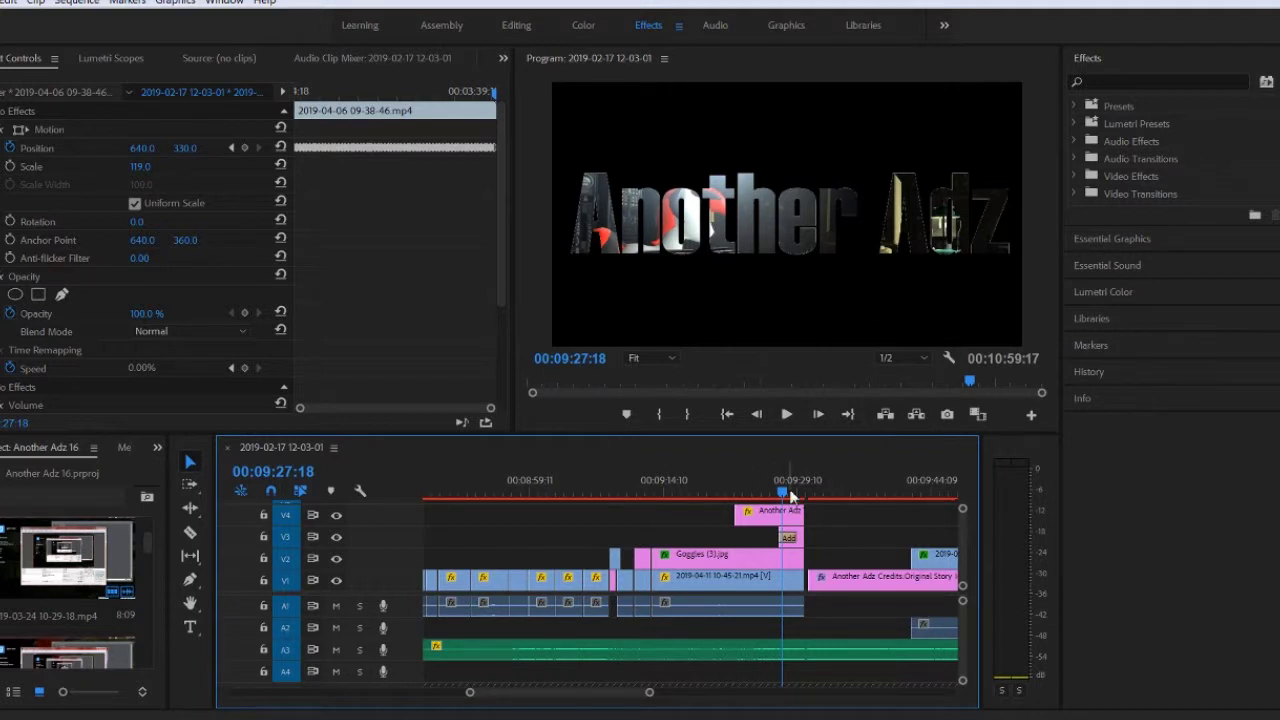
left_click_drag(783, 494, 800, 490)
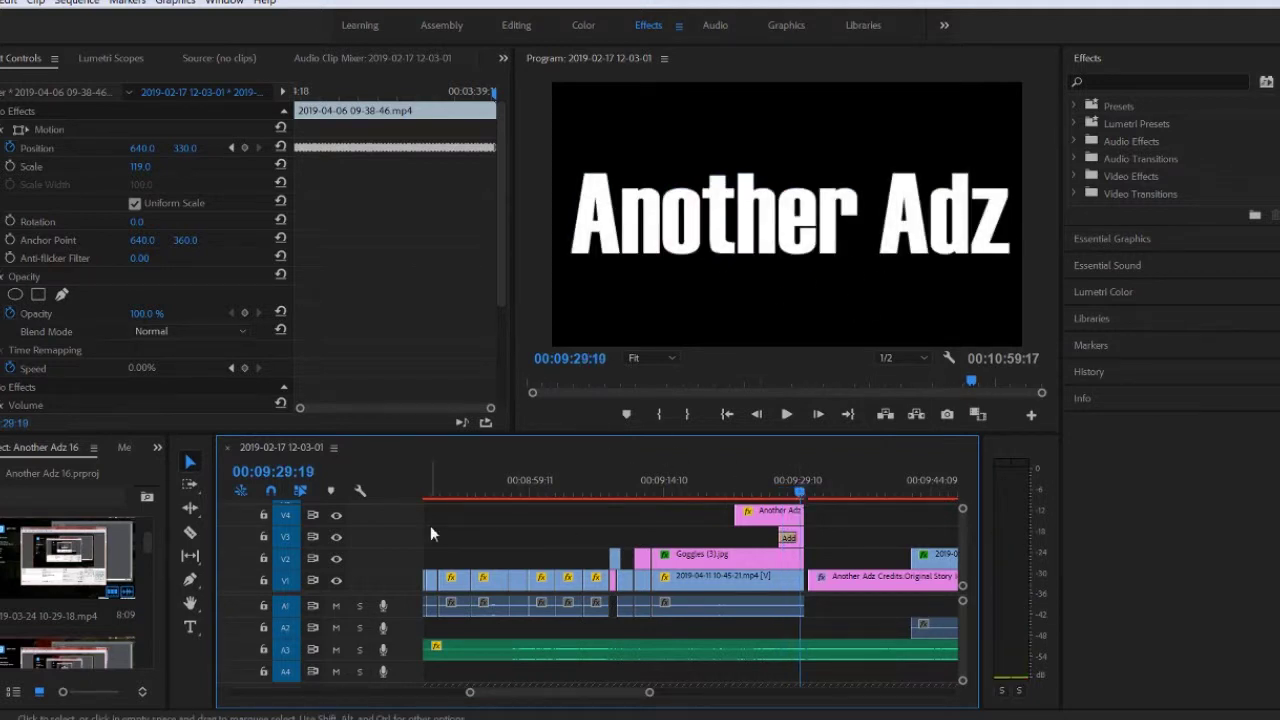
left_click(336, 515)
left_click(336, 515)
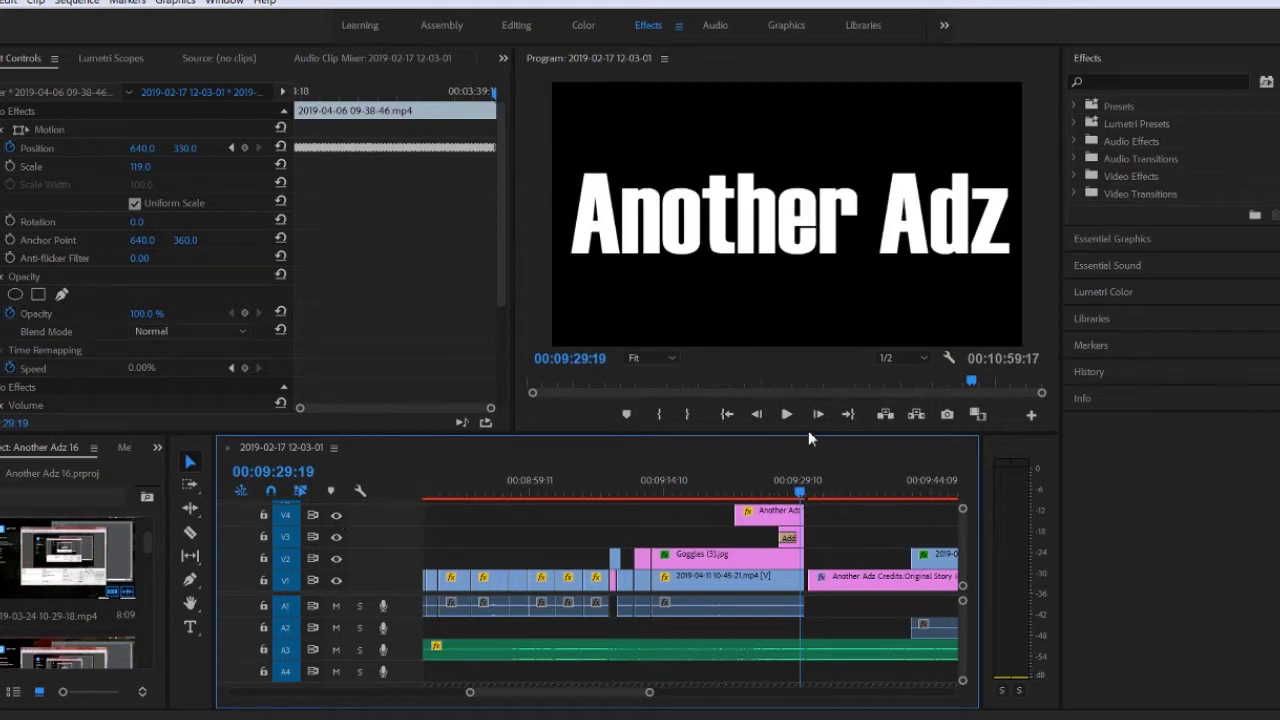
Select the Another Adz Credits graphic at 00:09:33:08 and display its roll settings in Essential Graphics.
left_click_drag(806, 496, 831, 490)
left_click(883, 583)
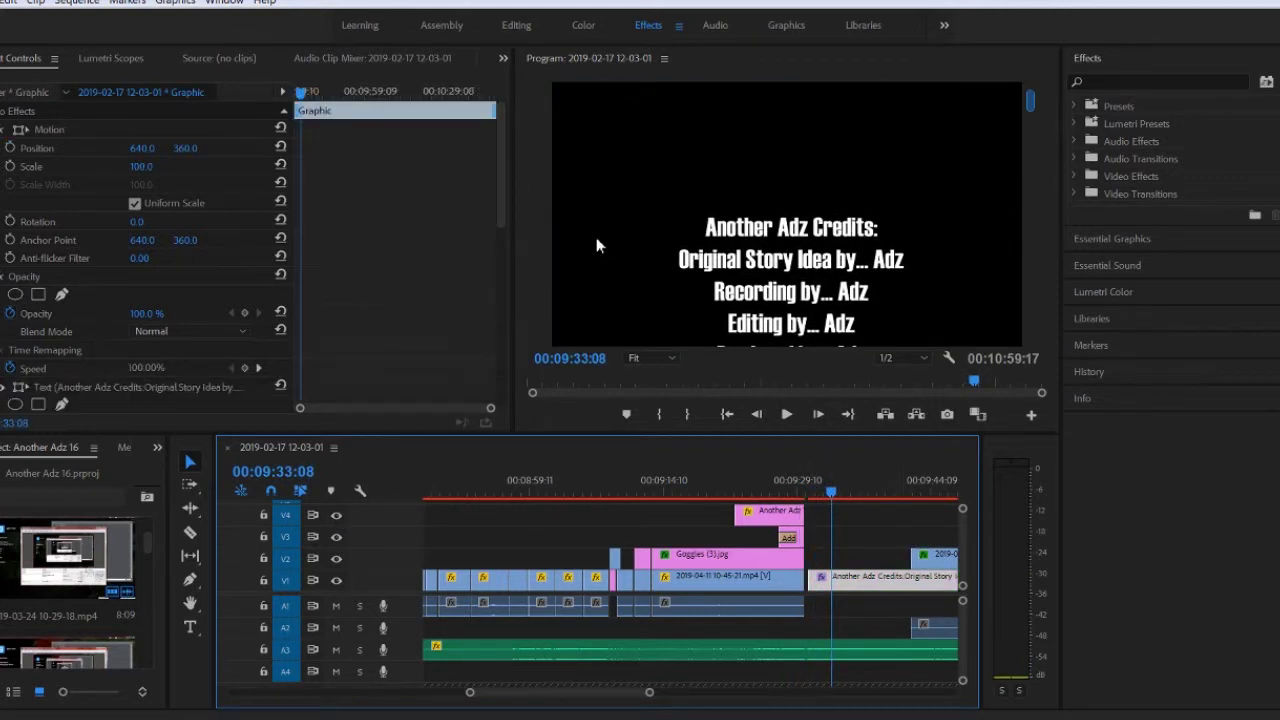
left_click(1118, 239)
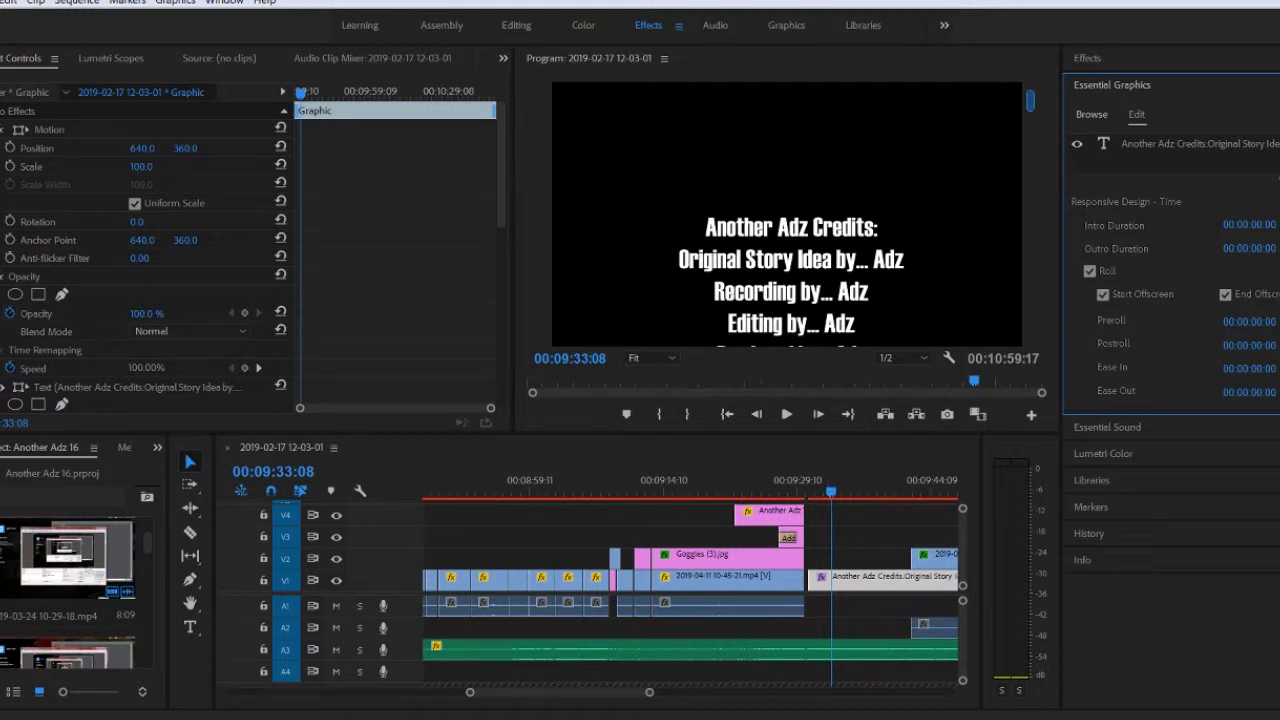
Scrub through the rolling credits past 00:09:45:17 and briefly play the character overlay near 00:10:14:23.
left_click_drag(829, 496, 853, 492)
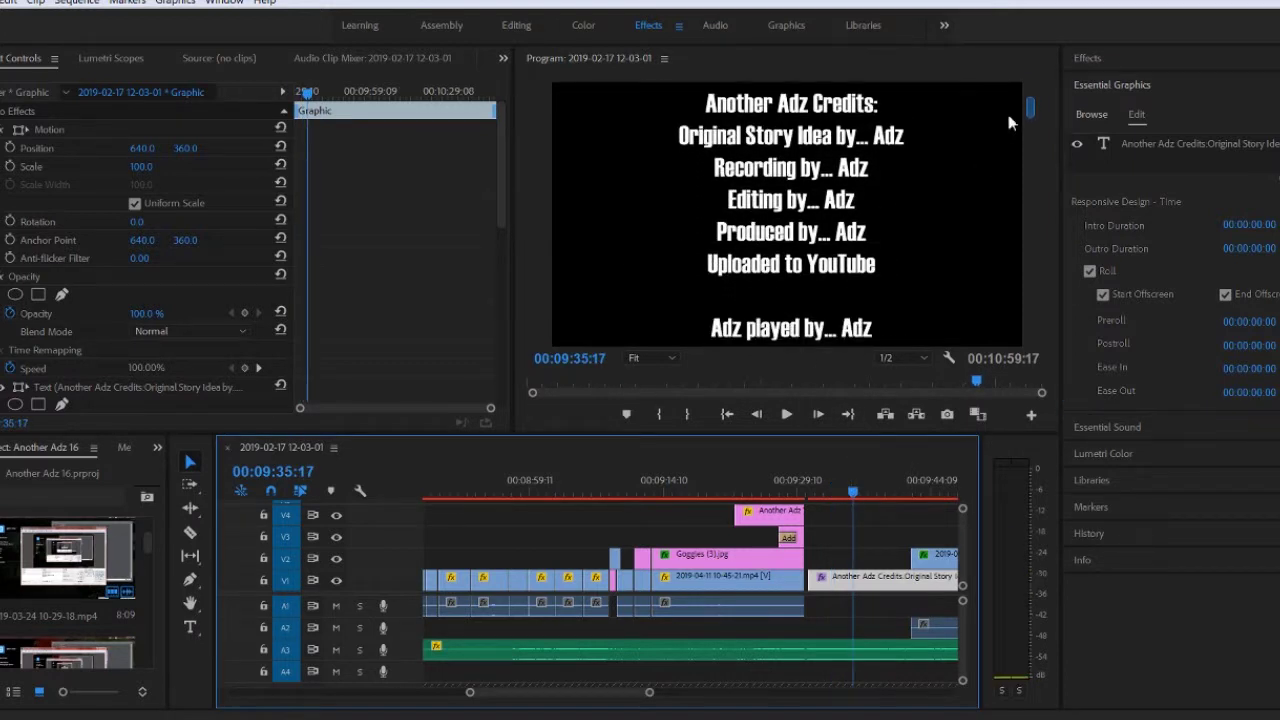
left_click_drag(1029, 108, 1030, 170)
left_click_drag(917, 491, 942, 488)
left_click_drag(595, 694, 612, 699)
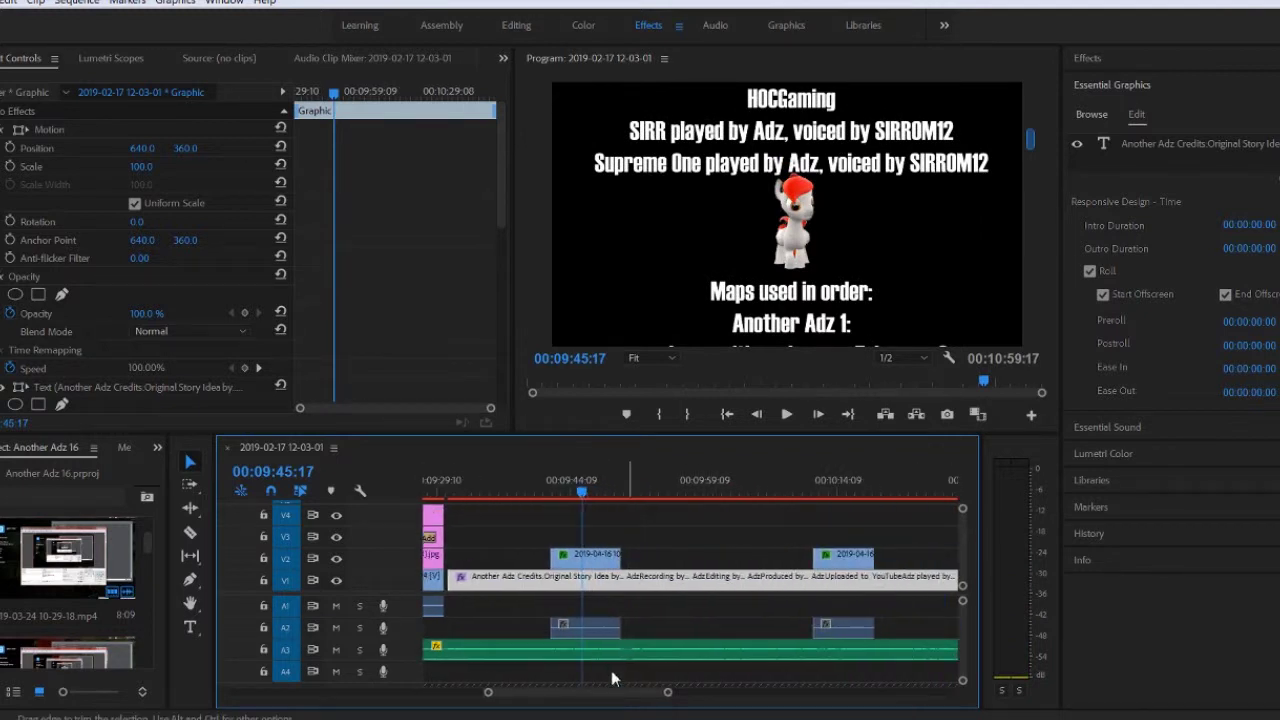
left_click(827, 496)
key("space")
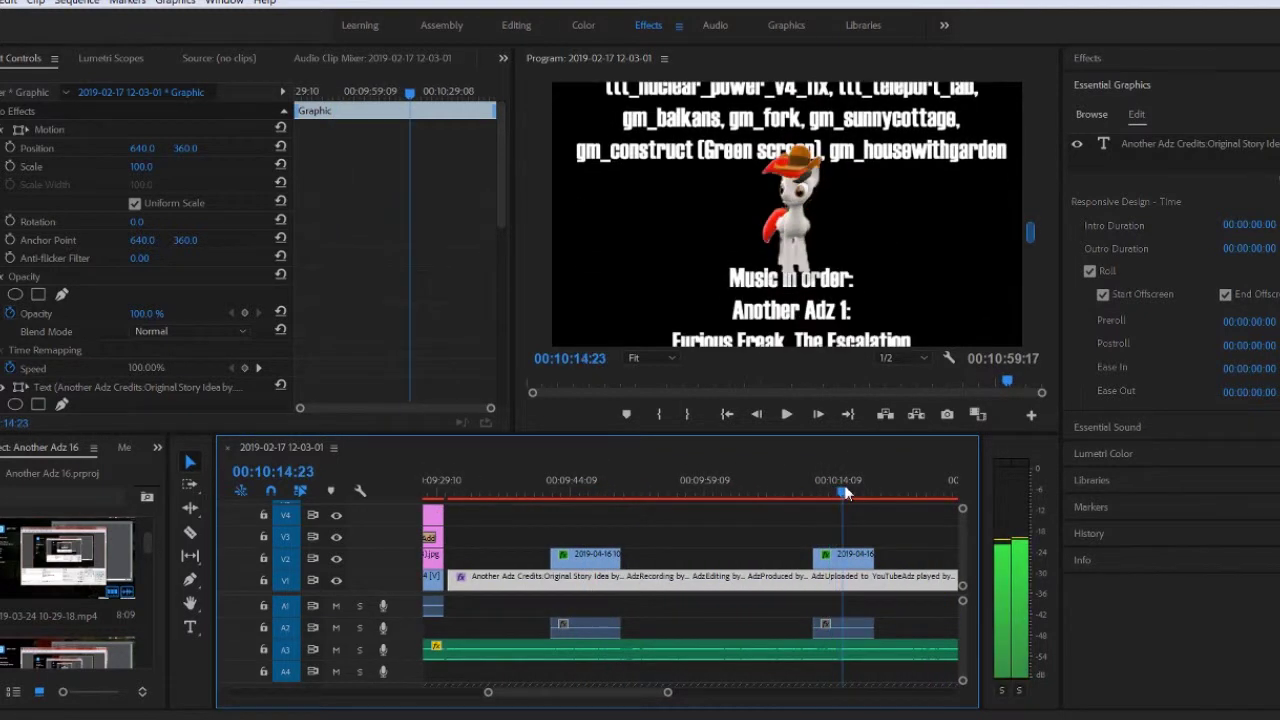
key("space")
Scrub from the last credits at 00:10:45:08 through the office shot at 00:10:52:19 to the end of the sequence.
left_click_drag(614, 699, 636, 700)
left_click(670, 494)
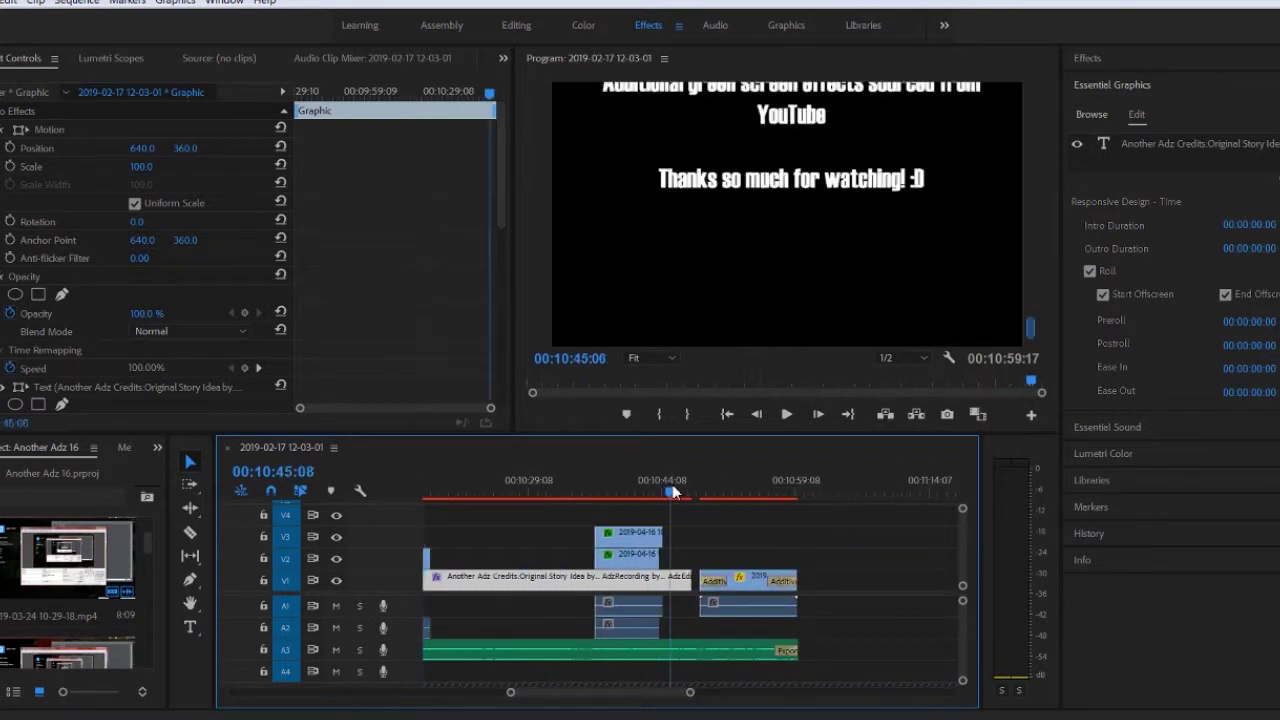
left_click_drag(692, 494, 741, 494)
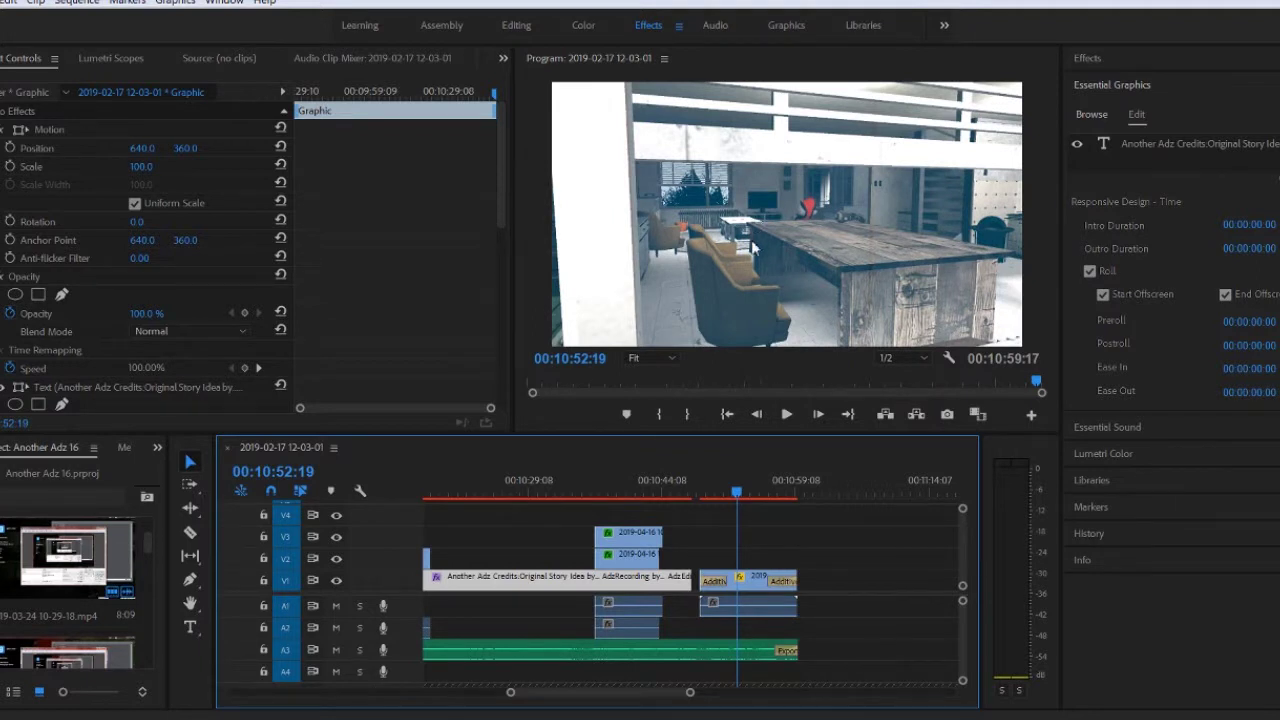
left_click_drag(752, 497, 808, 497)
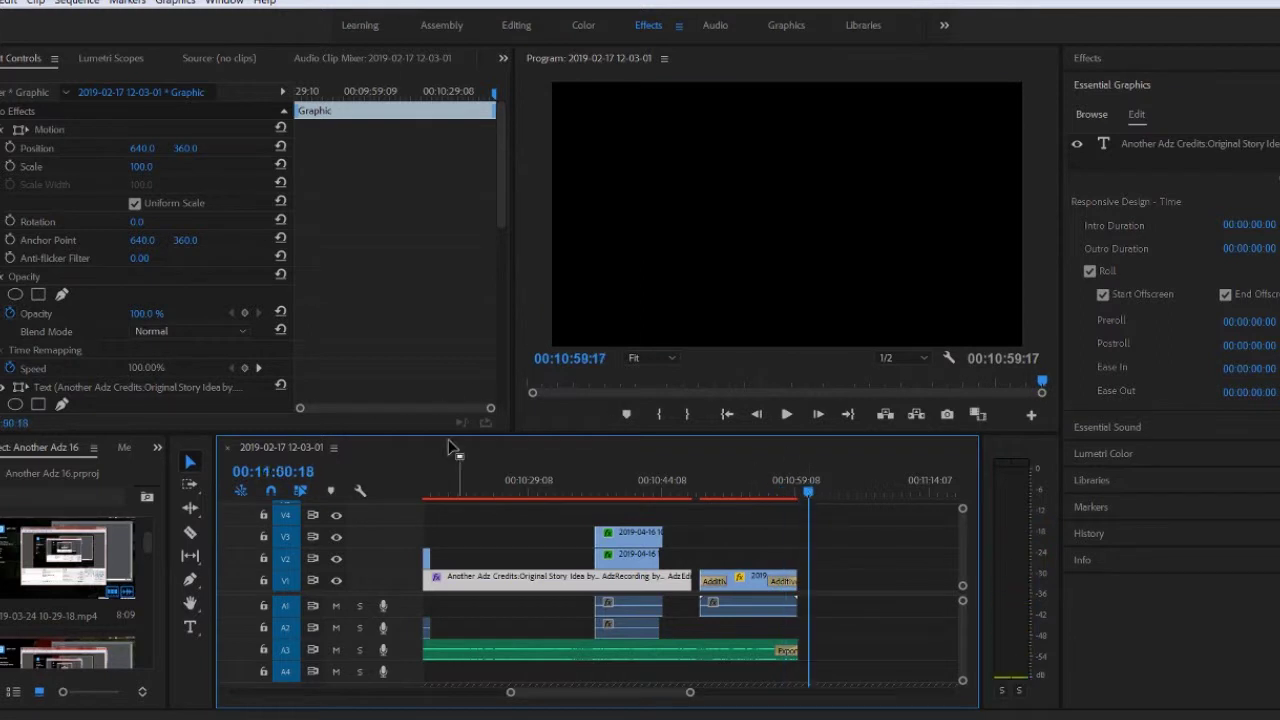
Return the playhead to the start of the sequence at 00:00:00:00.
scroll(600, 697, "left", 5)
left_click_drag(588, 700, 317, 703)
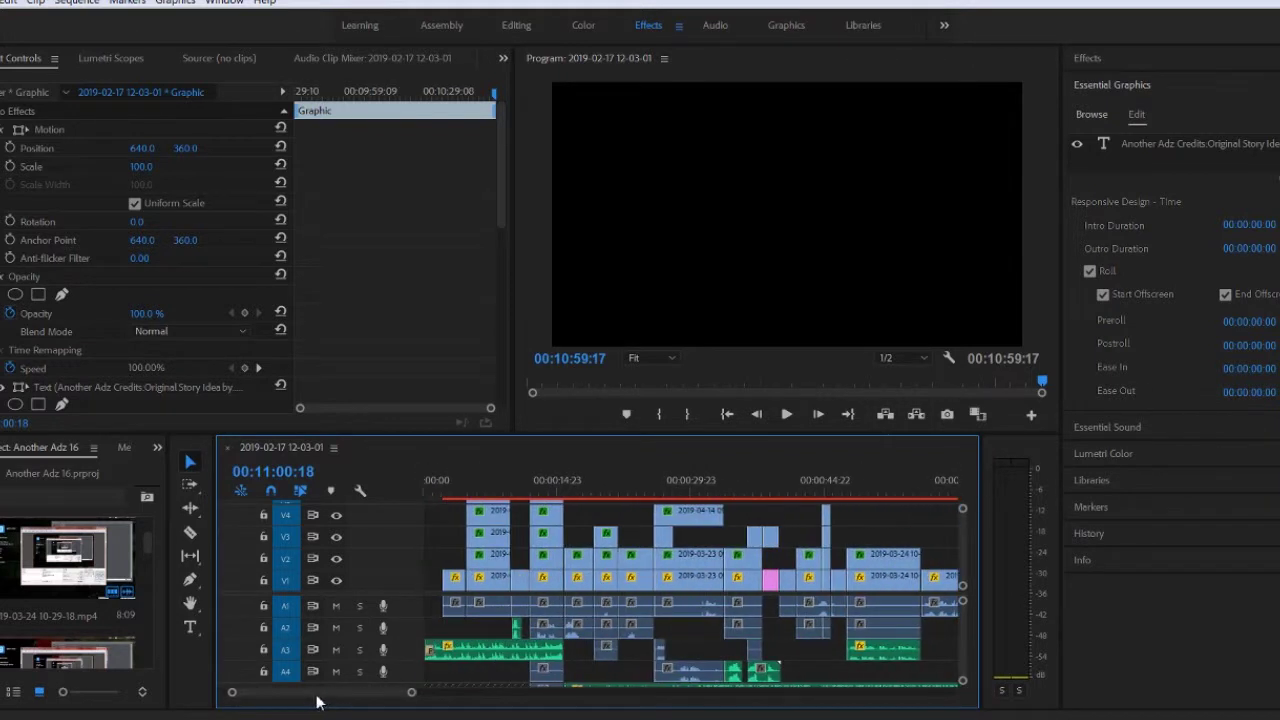
left_click(422, 483)
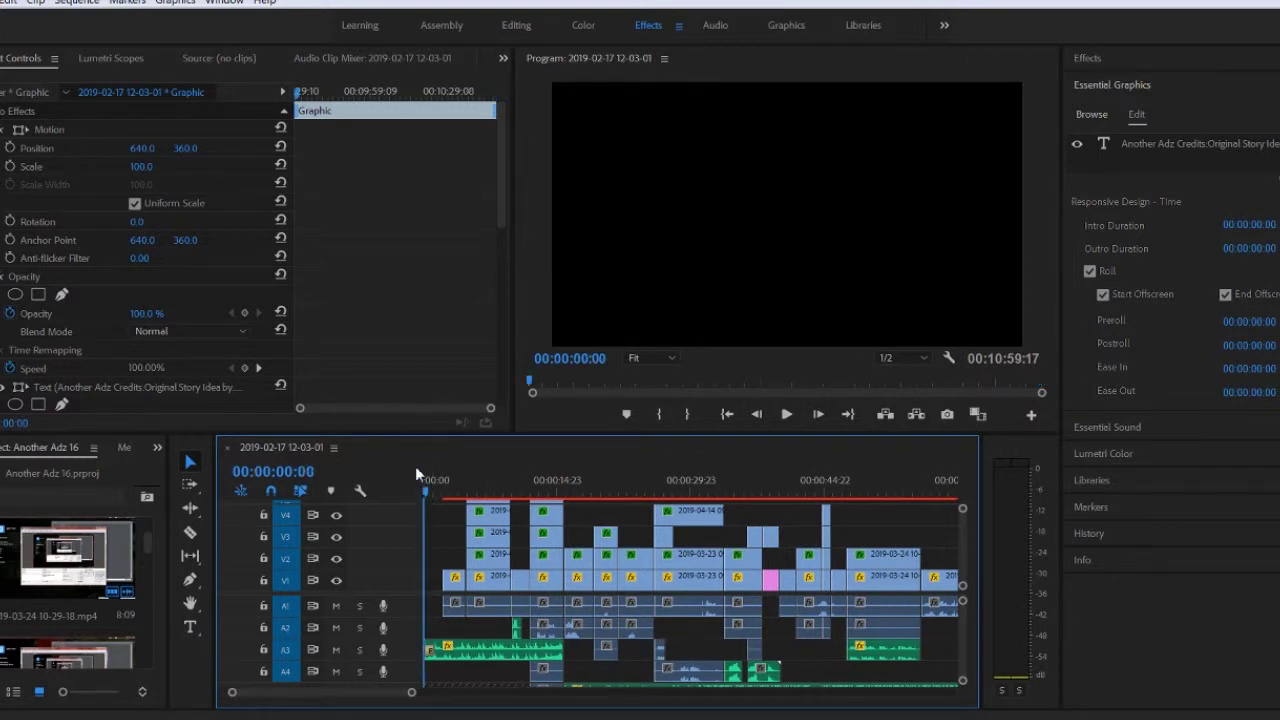
scroll(372, 697, "down", 3)
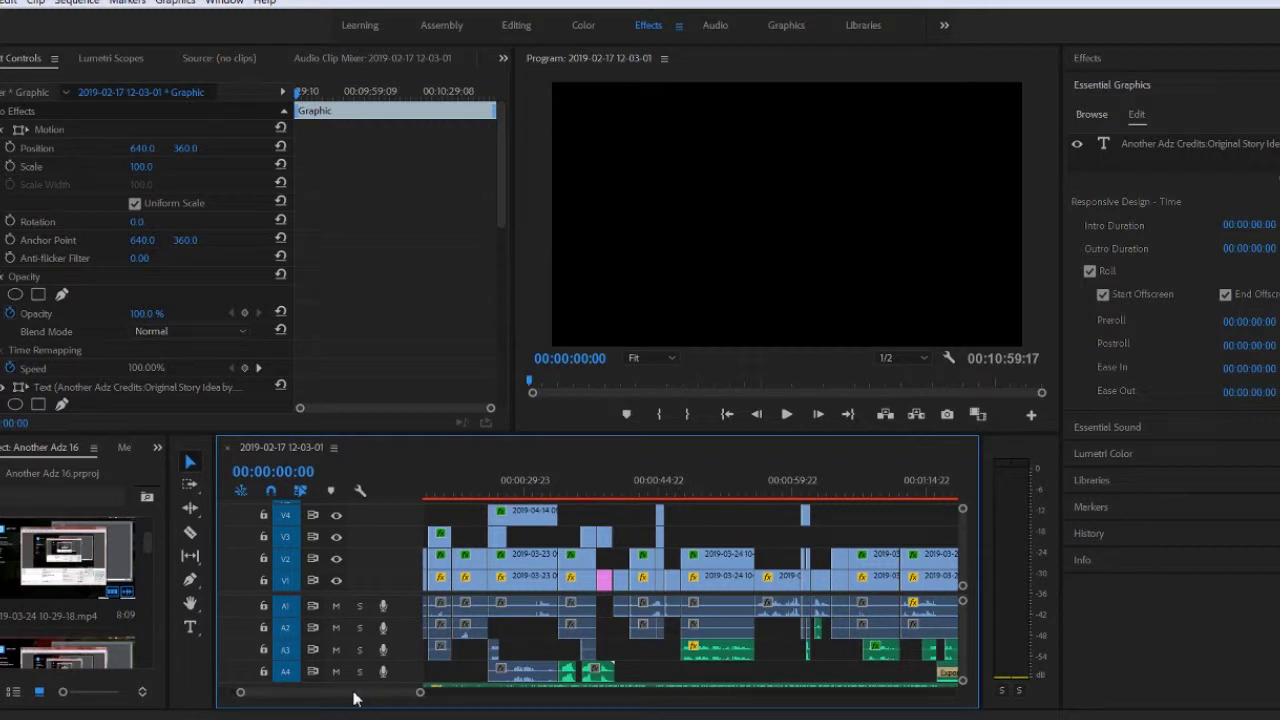
scroll(353, 697, "down", 3)
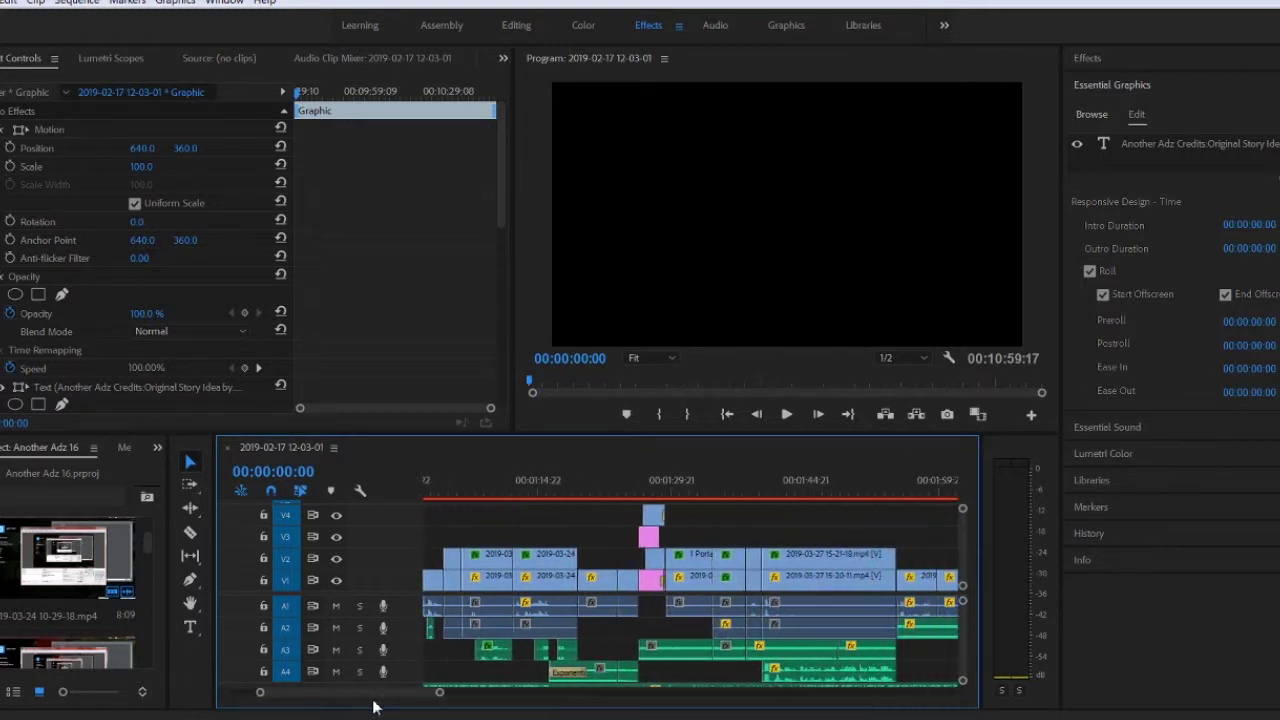
scroll(373, 707, "down", 3)
scroll(389, 711, "up", 6)
scroll(355, 710, "down", 3)
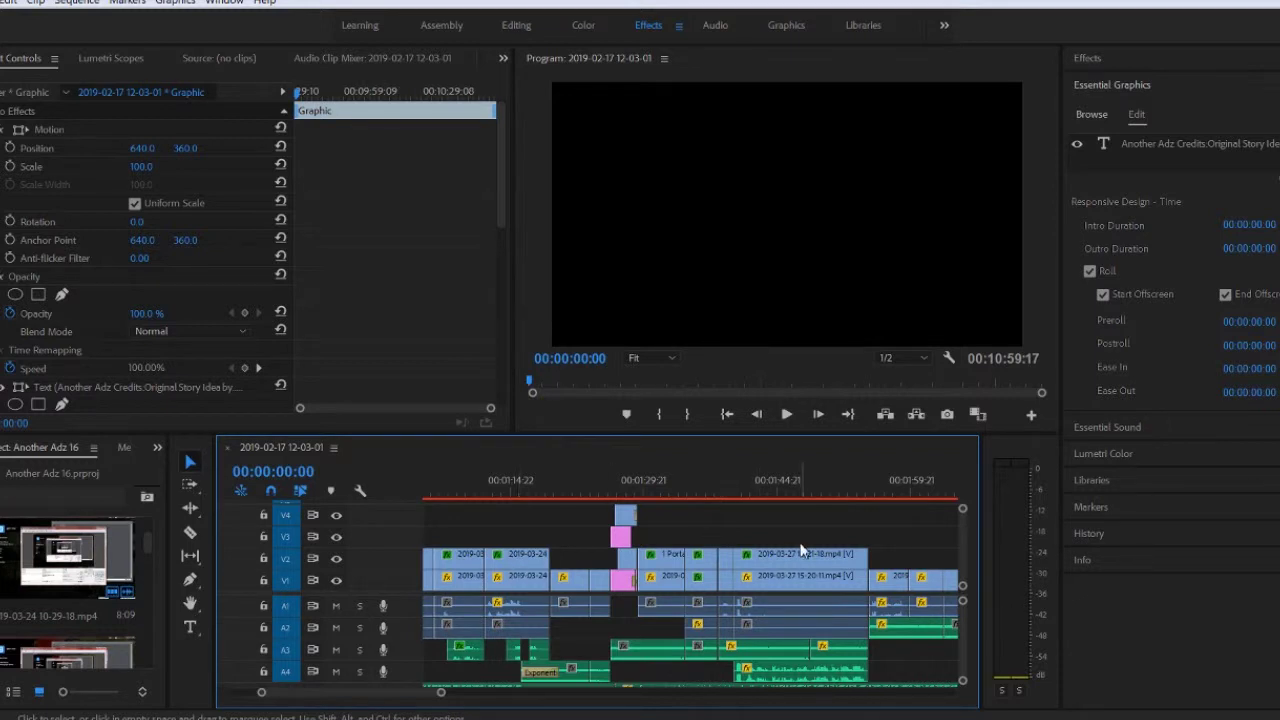
Display the effect categories and scrub the sequence to the storage room shot at 00:03:09:09.
left_click(1121, 57)
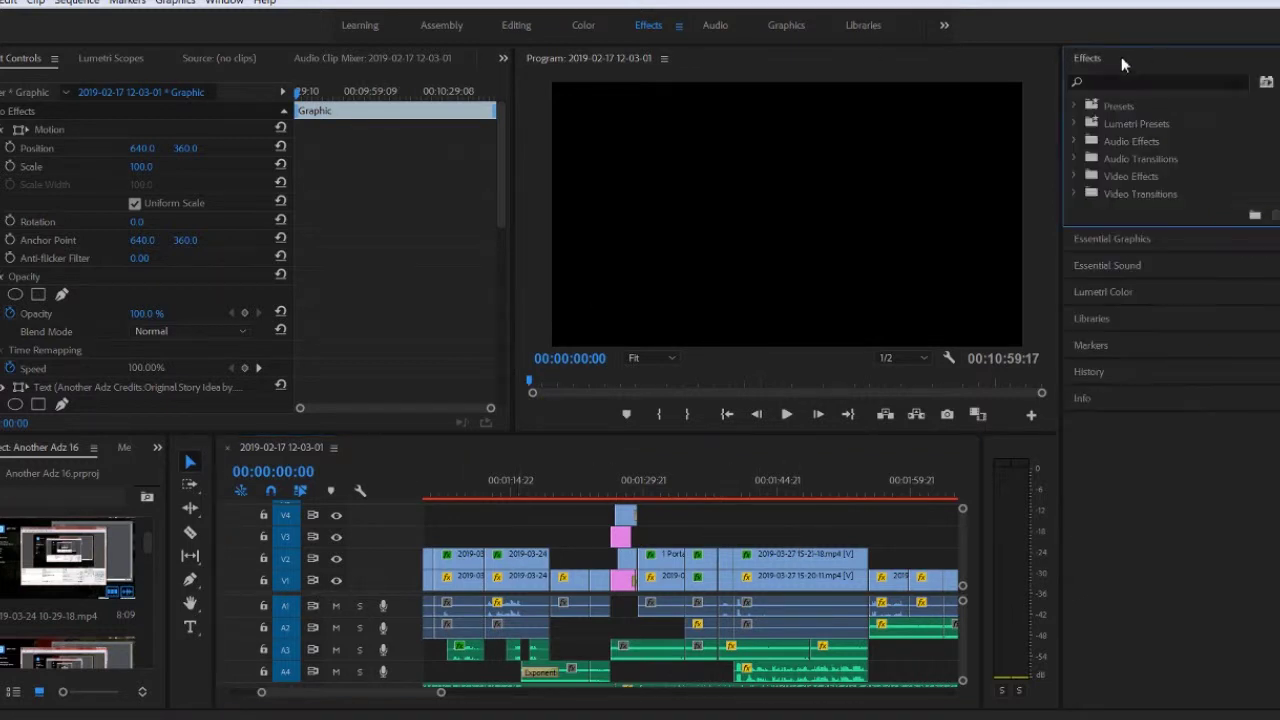
scroll(411, 697, "down", 1)
scroll(411, 697, "down", 5)
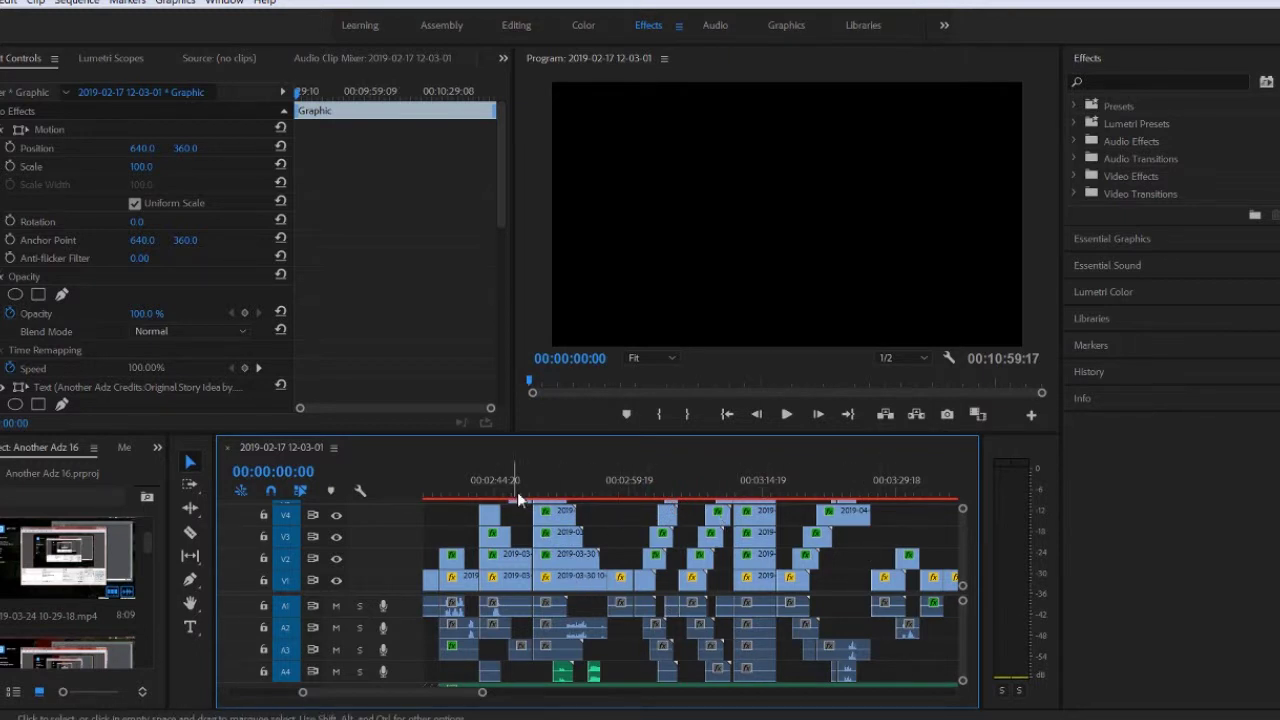
left_click_drag(606, 493, 697, 500)
key("space")
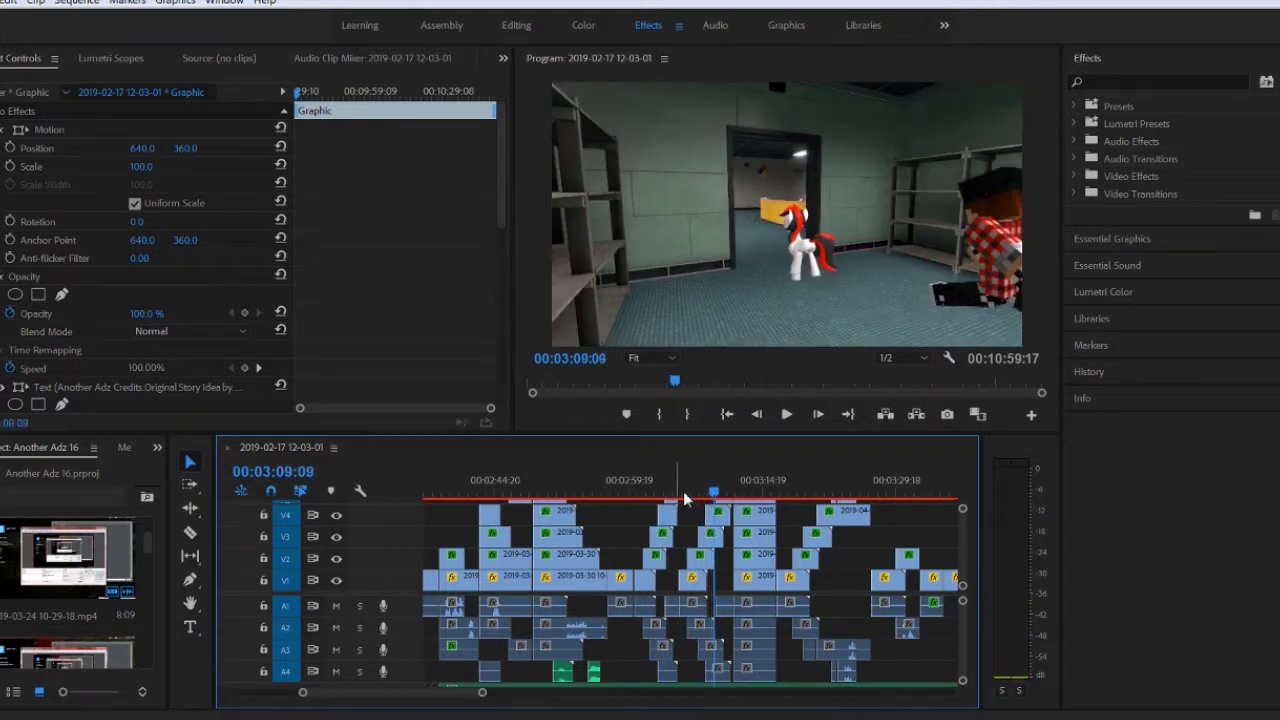
Scrub back to the dark room shot at 00:02:52:17 and examine its layers on the upper video tracks.
left_click_drag(526, 494, 533, 493)
key("space")
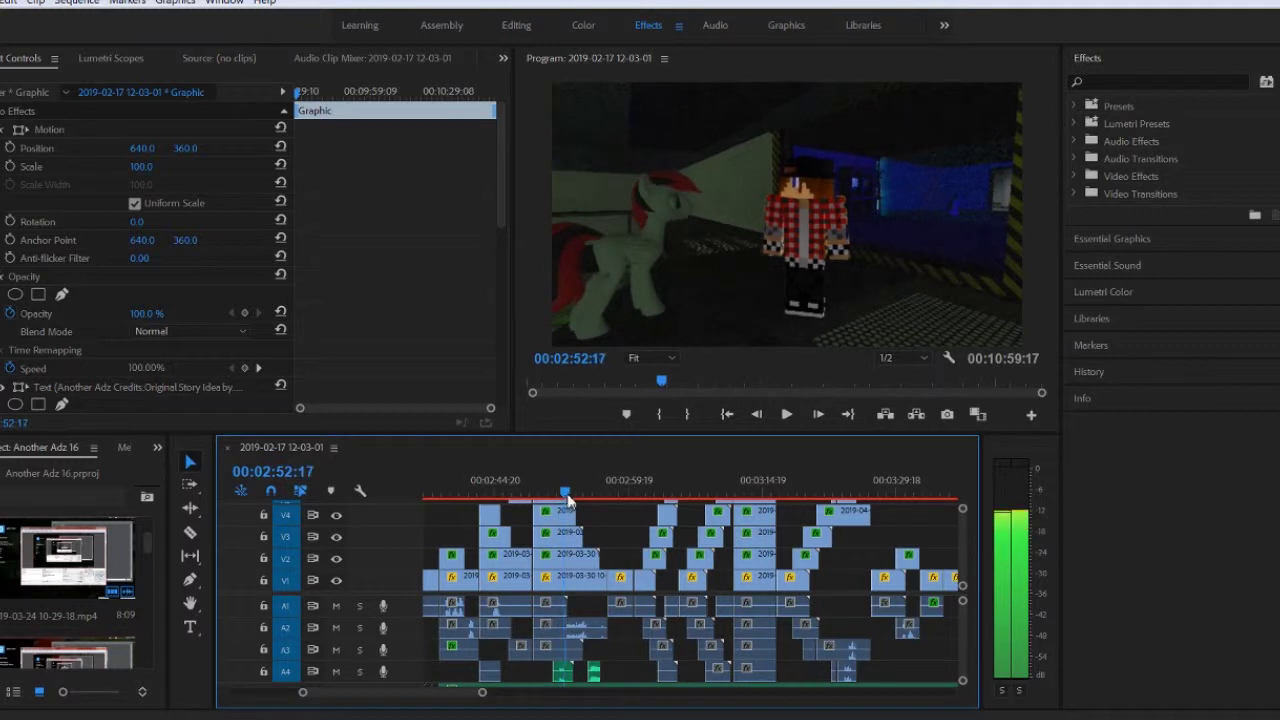
key("space")
scroll(962, 551, "up", 4)
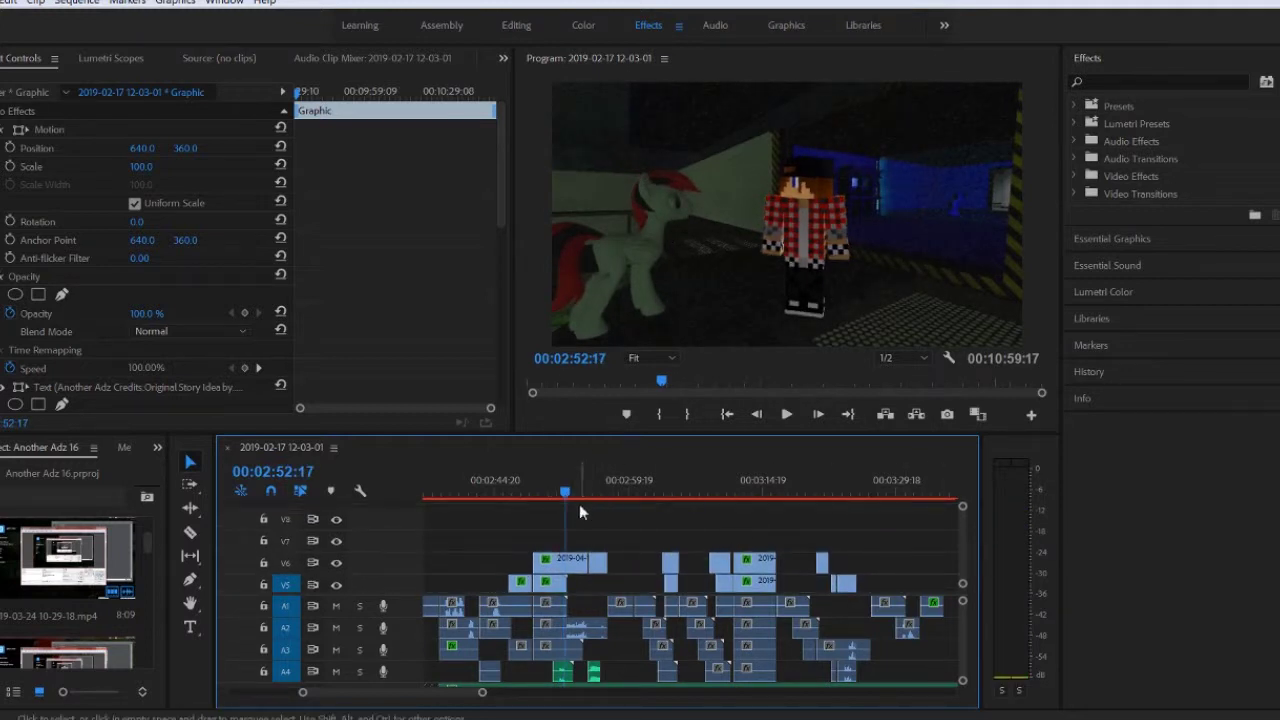
Go to the living room scene at 00:09:02:02 and scrub back to the couch shot near 00:08:58:15.
left_click_drag(995, 392, 949, 386)
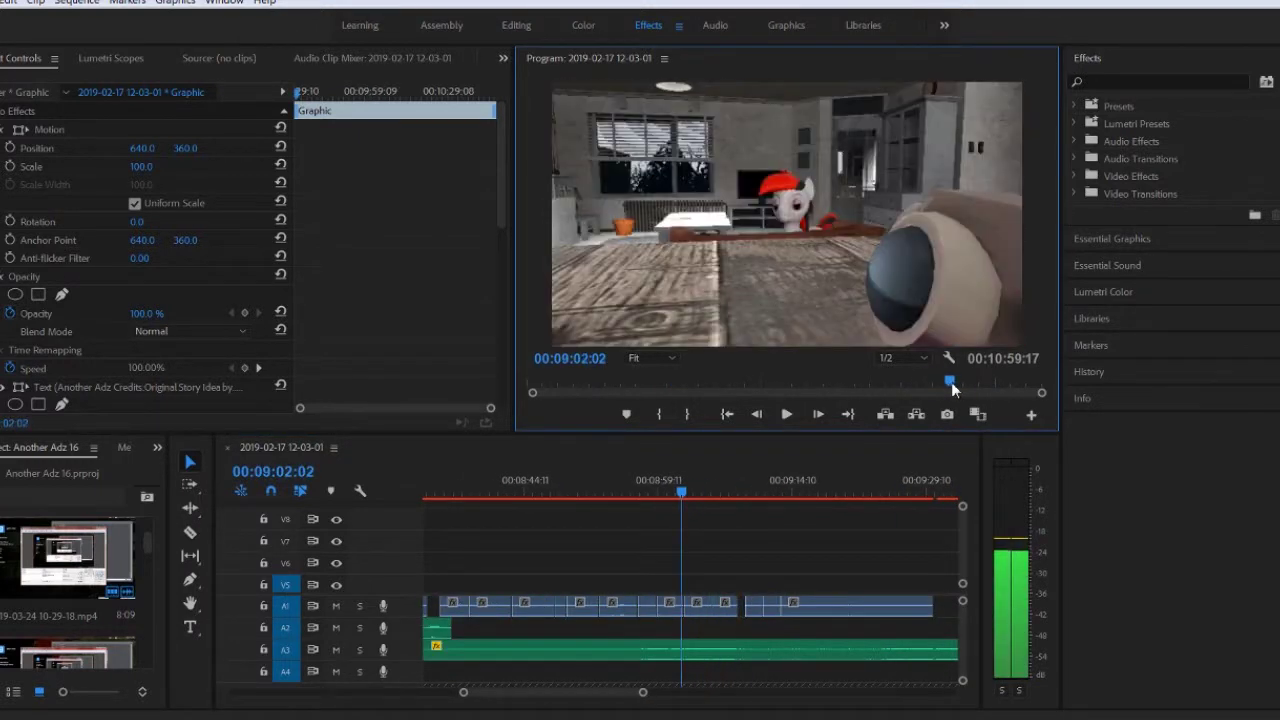
scroll(963, 560, "down", 4)
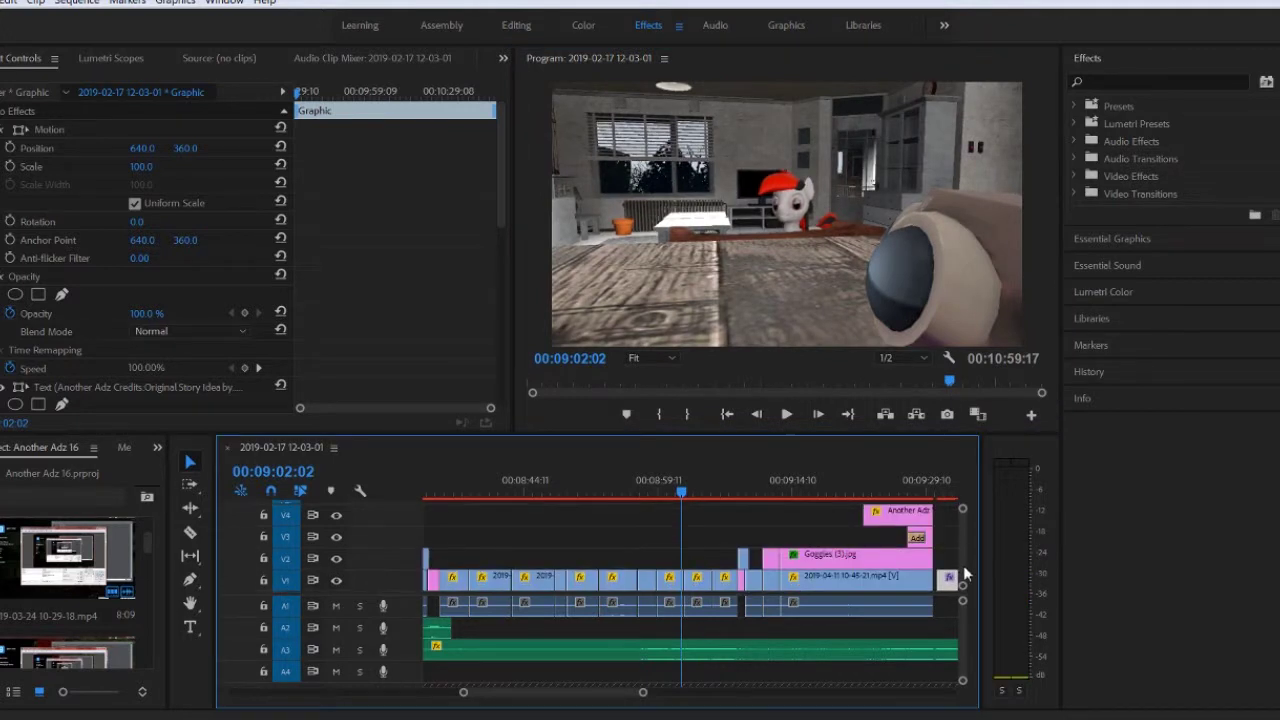
left_click_drag(683, 504, 648, 501)
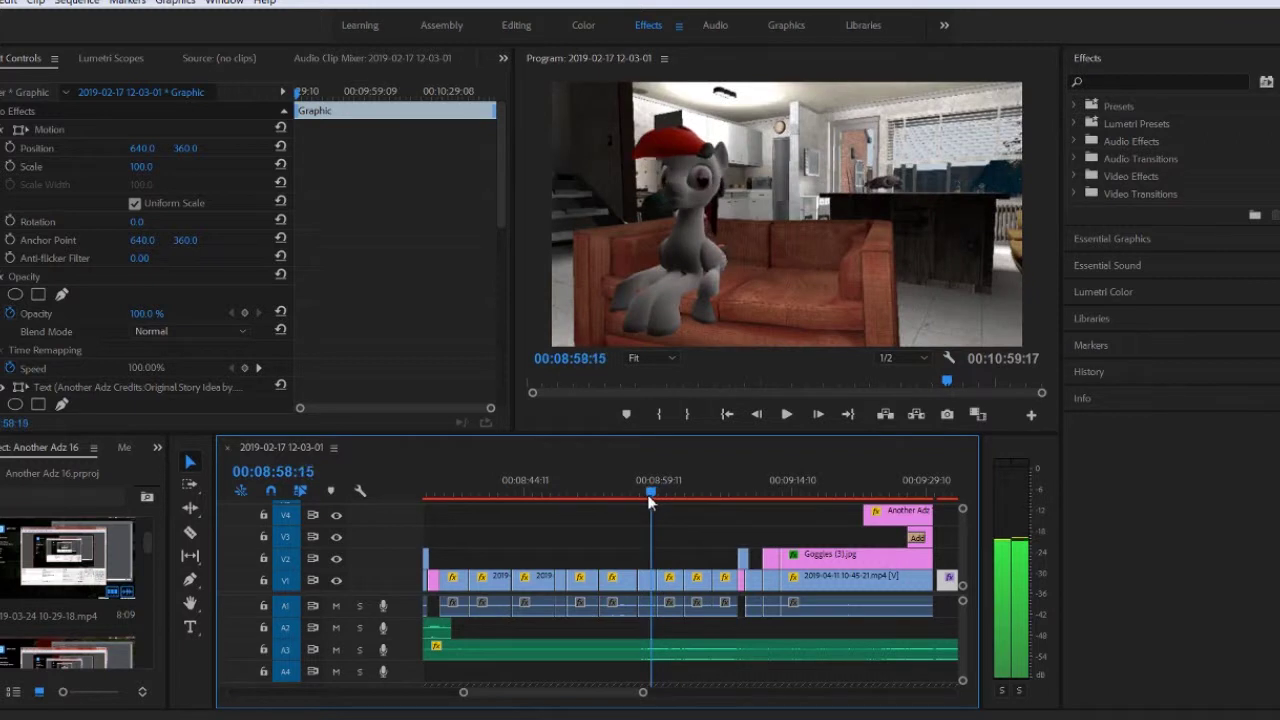
left_click(712, 527)
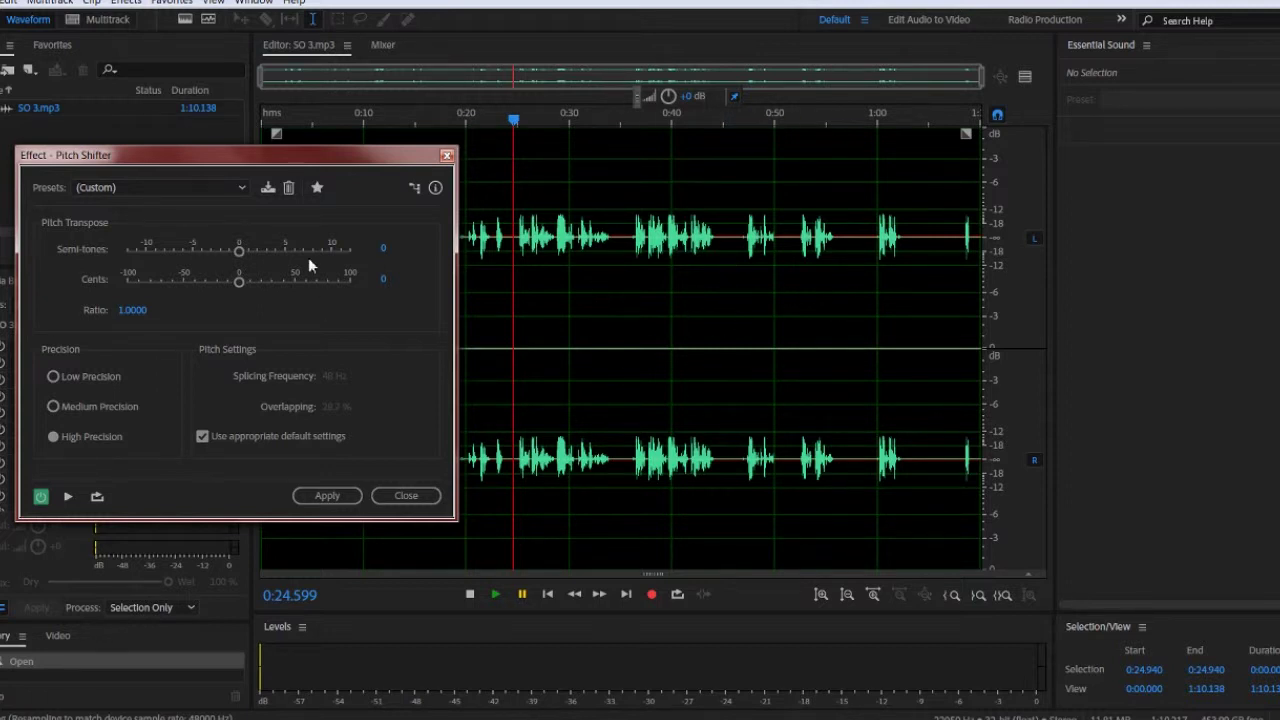
In Adobe Audition, compare SO 3.mp3 at its original pitch with the Pitch Shifter set to 5 semi-tones.
left_click(495, 594)
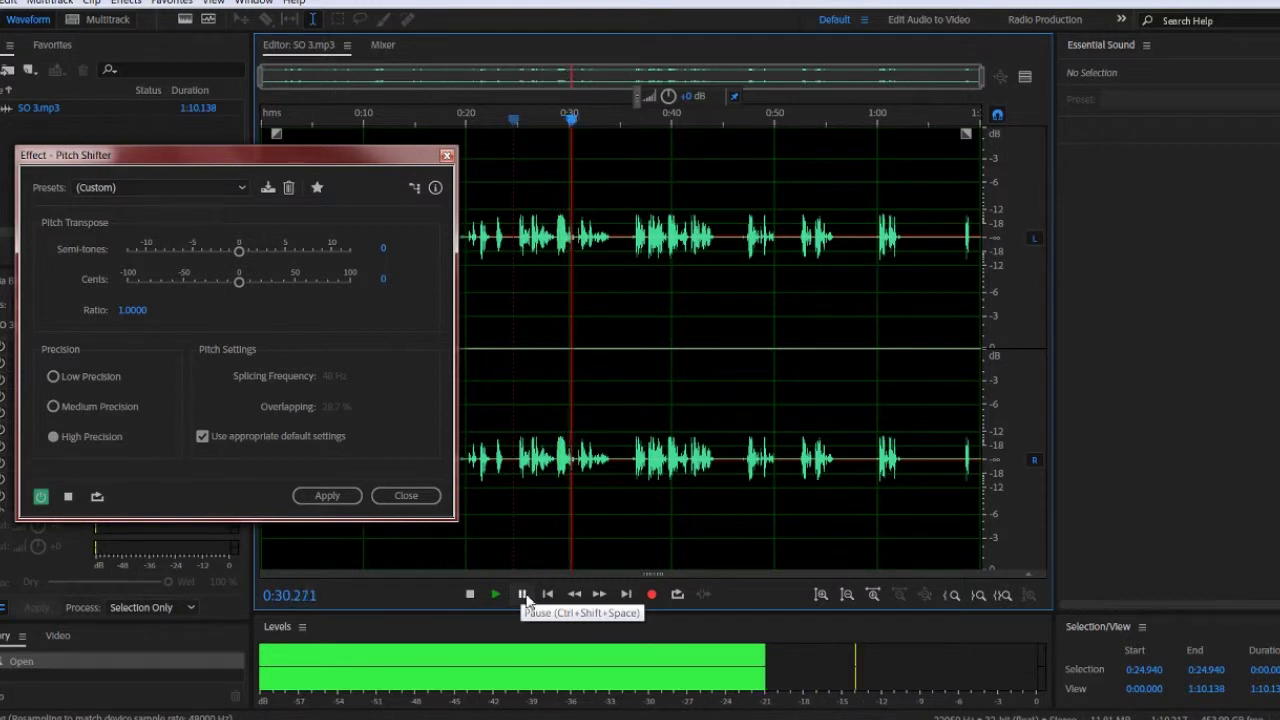
left_click(524, 596)
left_click(285, 251)
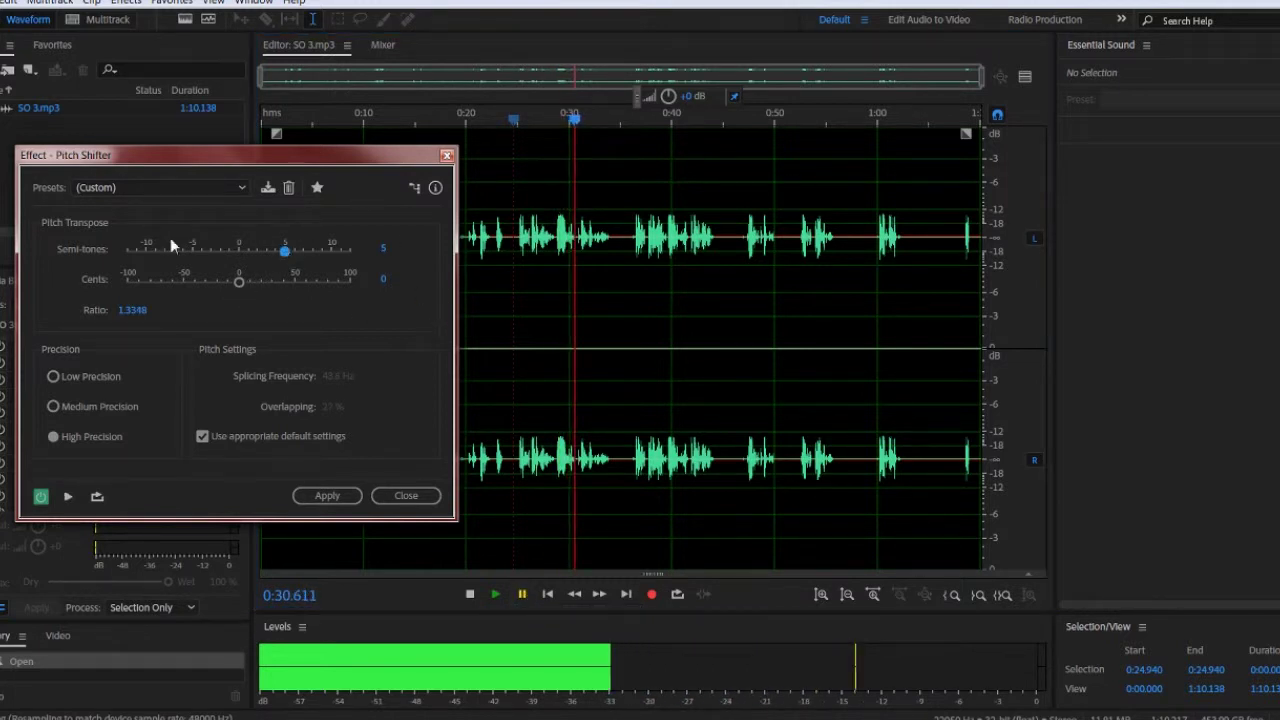
left_click(497, 594)
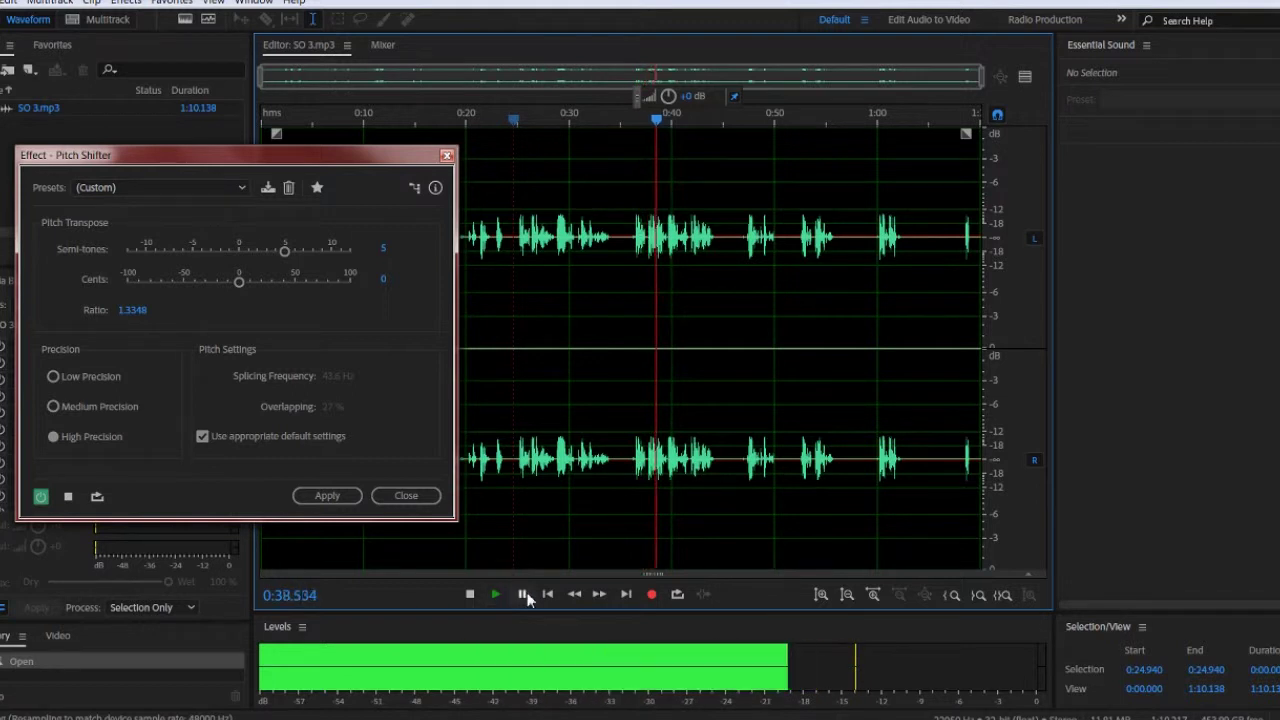
left_click(749, 118)
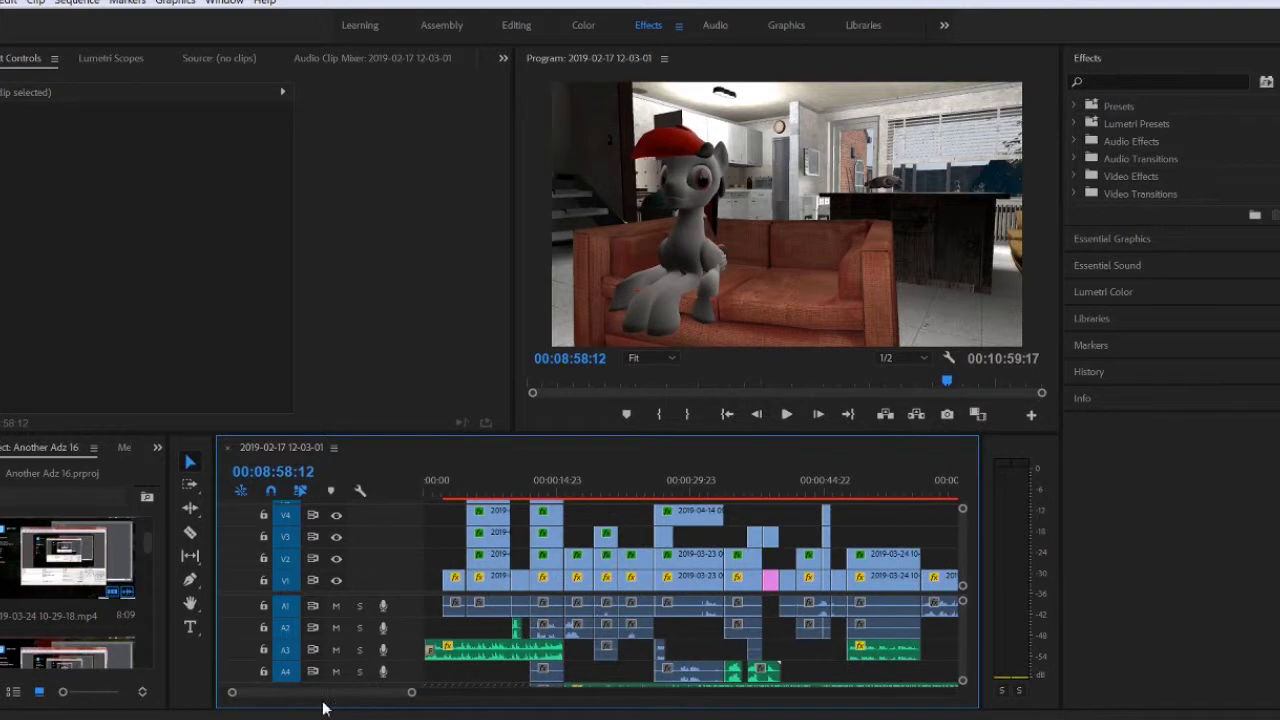
In Premiere Pro, return the playhead to the sequence start and scrub to the closing thank-you text at 00:10:46:06.
left_click(418, 484)
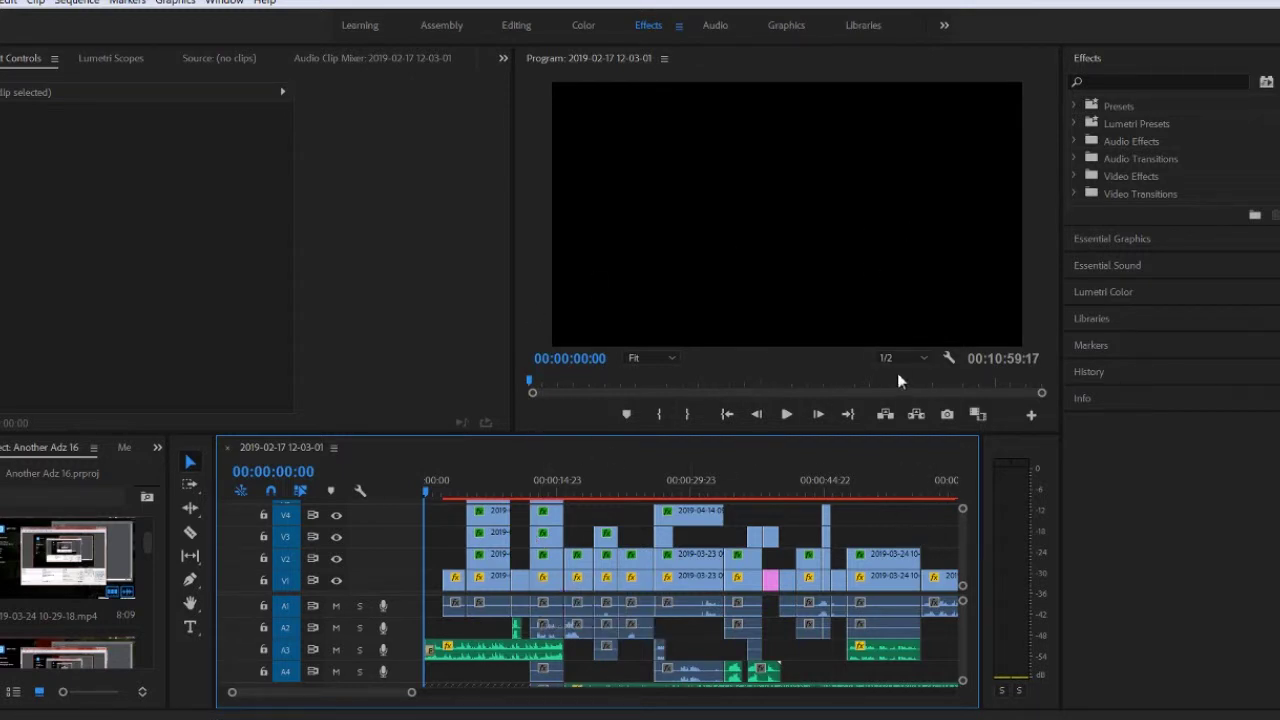
left_click_drag(1008, 390, 1031, 386)
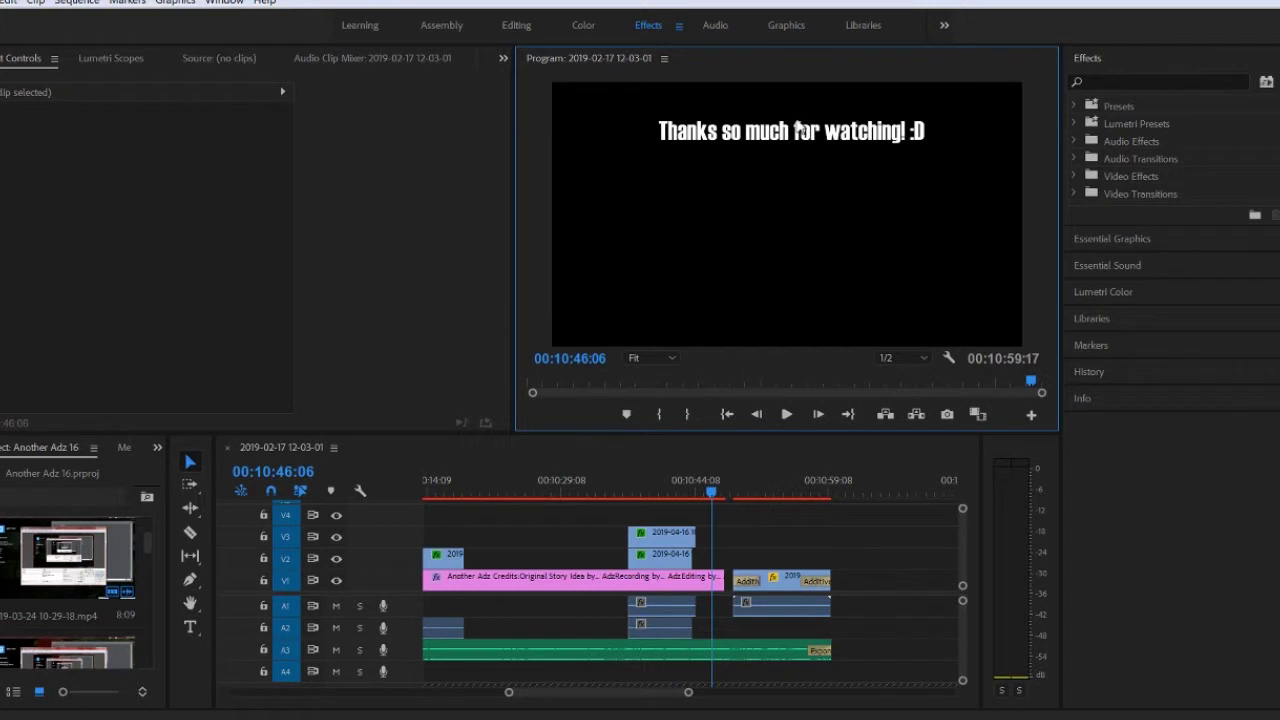